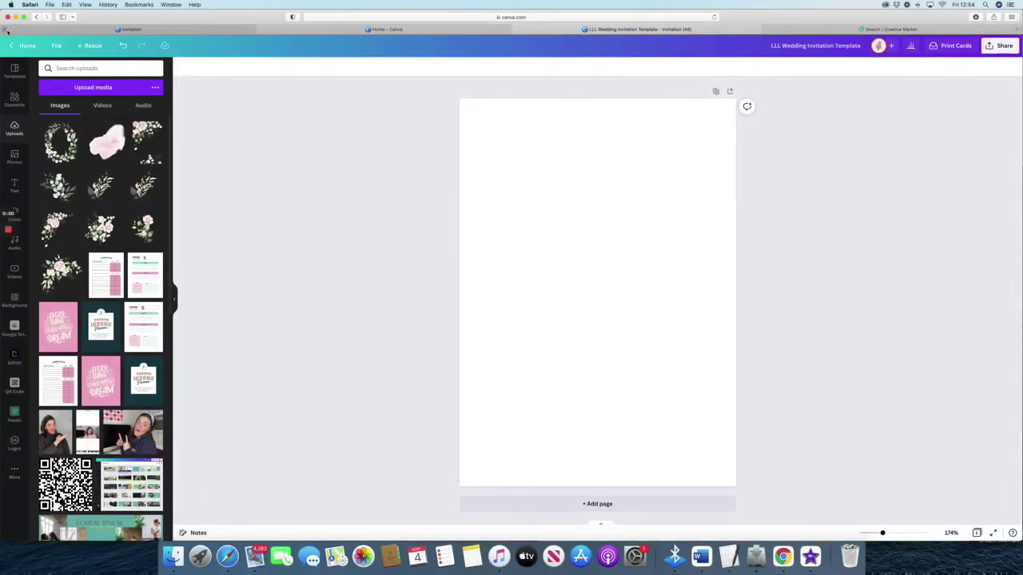
# - Close the extra invitation tab and return to the Creative Market 'flower illustration' results
pyautogui.click(8, 30)
pyautogui.click(826, 29)
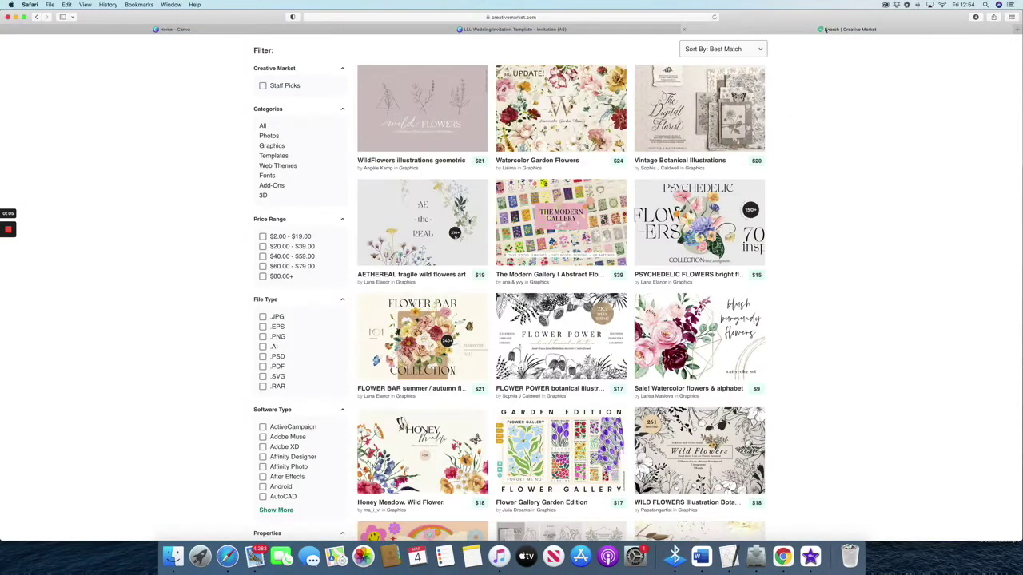
pyautogui.scroll(3, 479, 239)
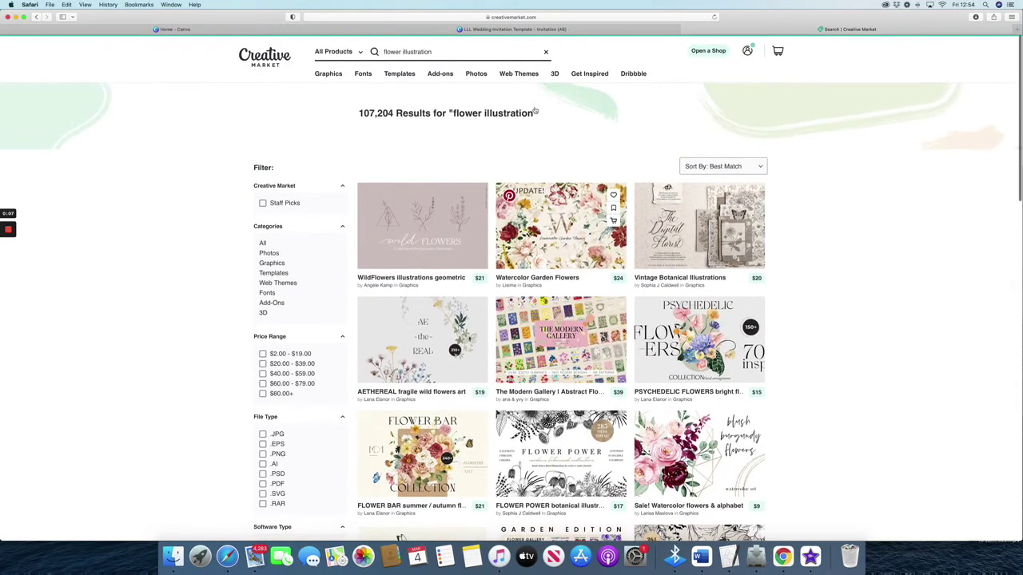
pyautogui.moveTo(412, 68)
pyautogui.moveTo(384, 51); pyautogui.dragTo(437, 51)
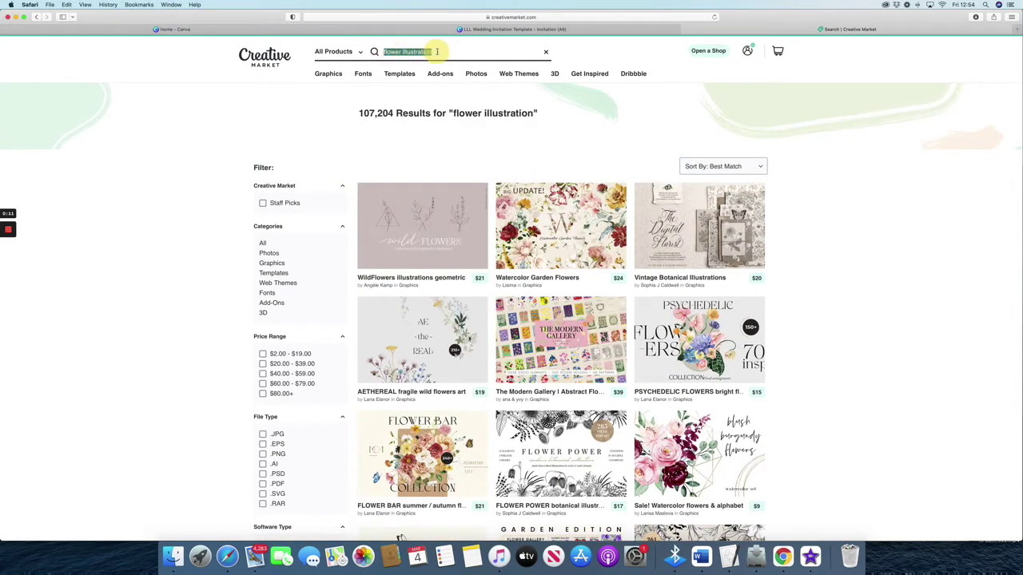
pyautogui.click(437, 52)
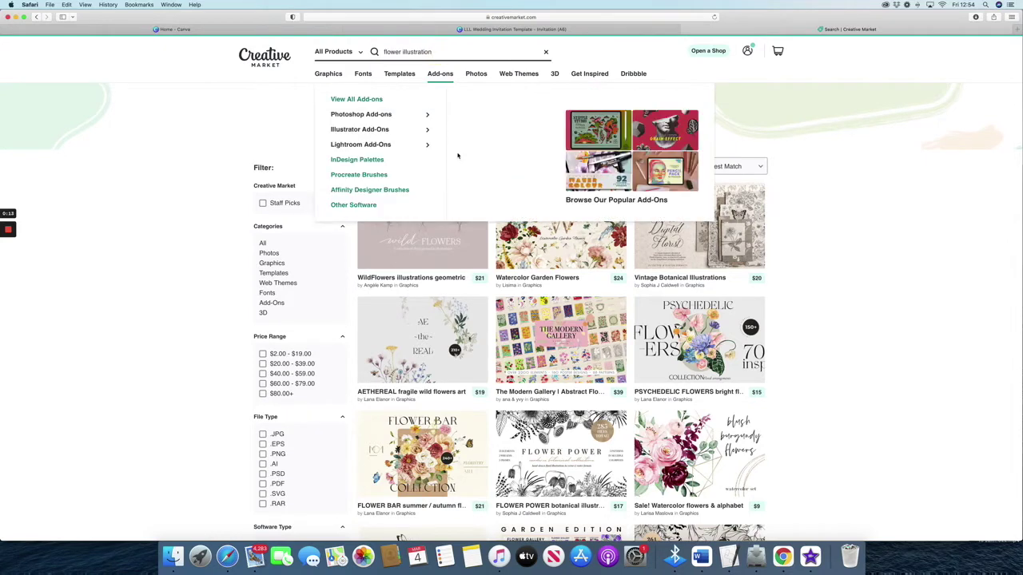
# - Scroll through the flower illustration results and the Sale! Watercolor flowers & alphabet listing
pyautogui.scroll(-2, 351, 157)
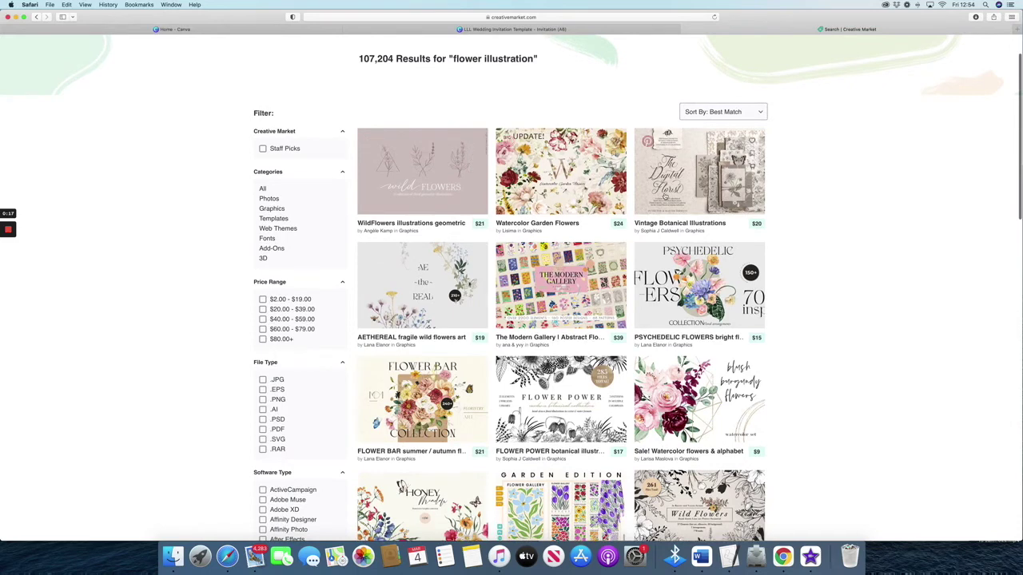
pyautogui.scroll(-5, 664, 196)
pyautogui.scroll(-3, 664, 196)
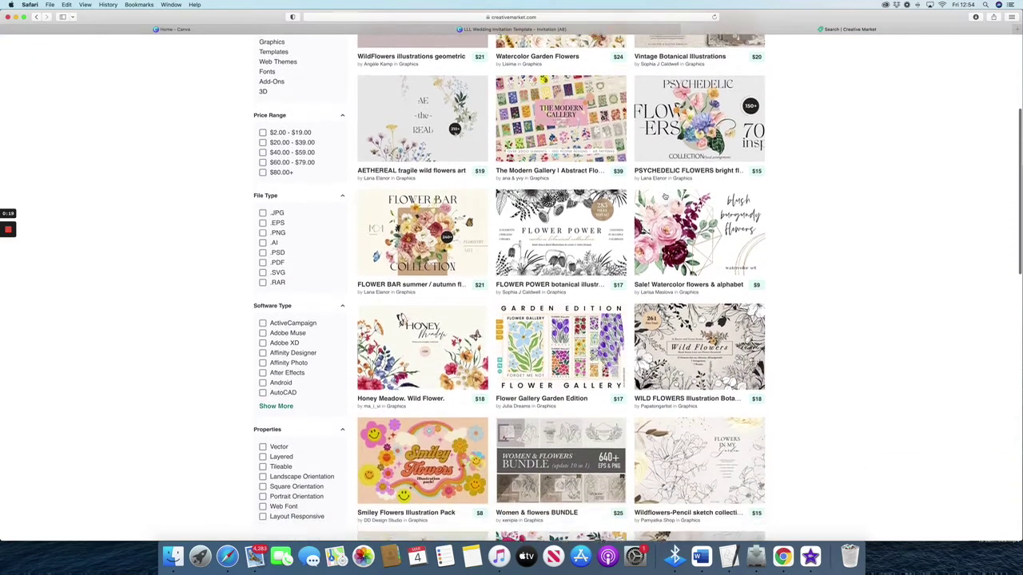
pyautogui.scroll(-15, 689, 205)
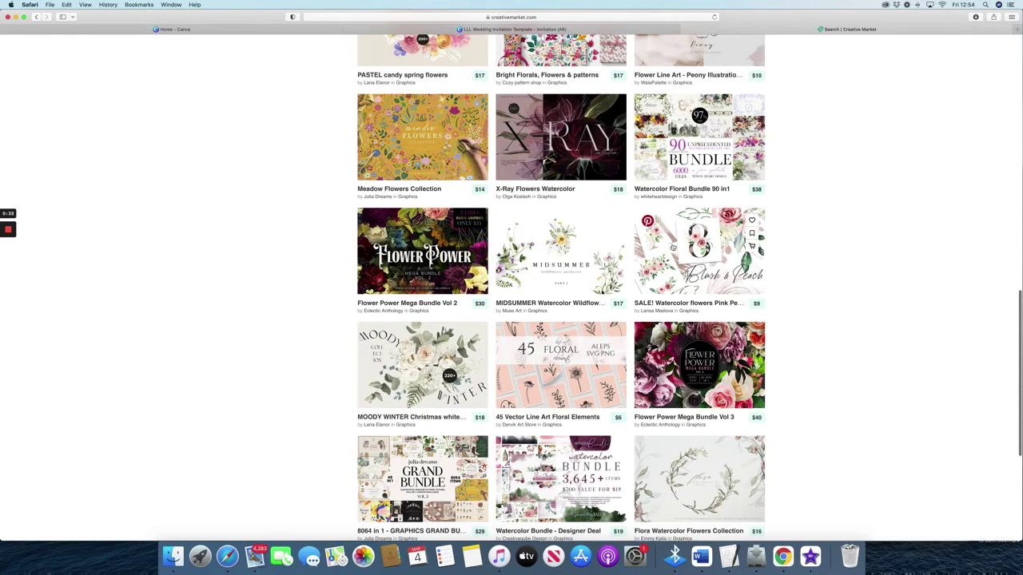
pyautogui.scroll(-3, 551, 286)
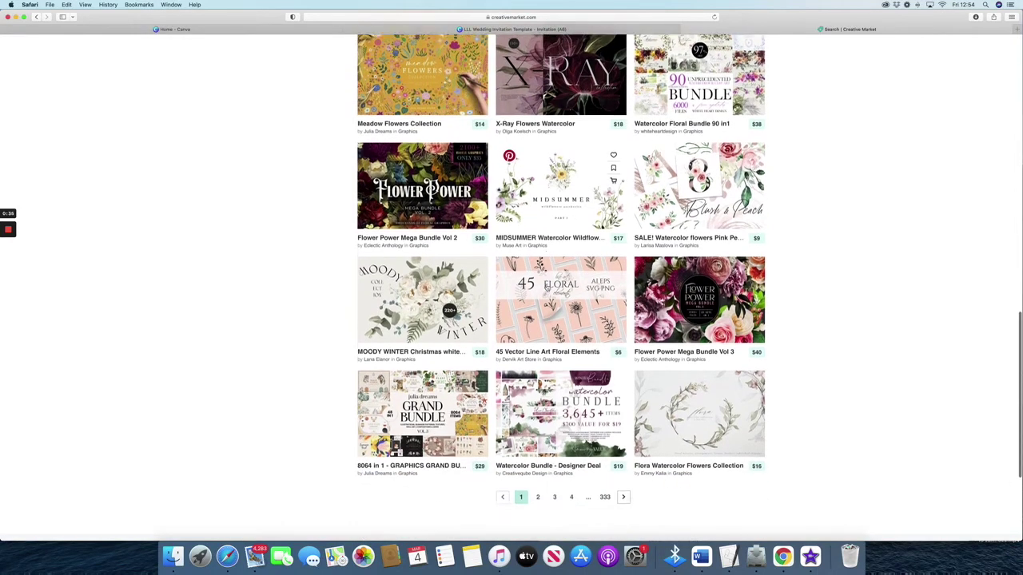
pyautogui.scroll(-3, 560, 335)
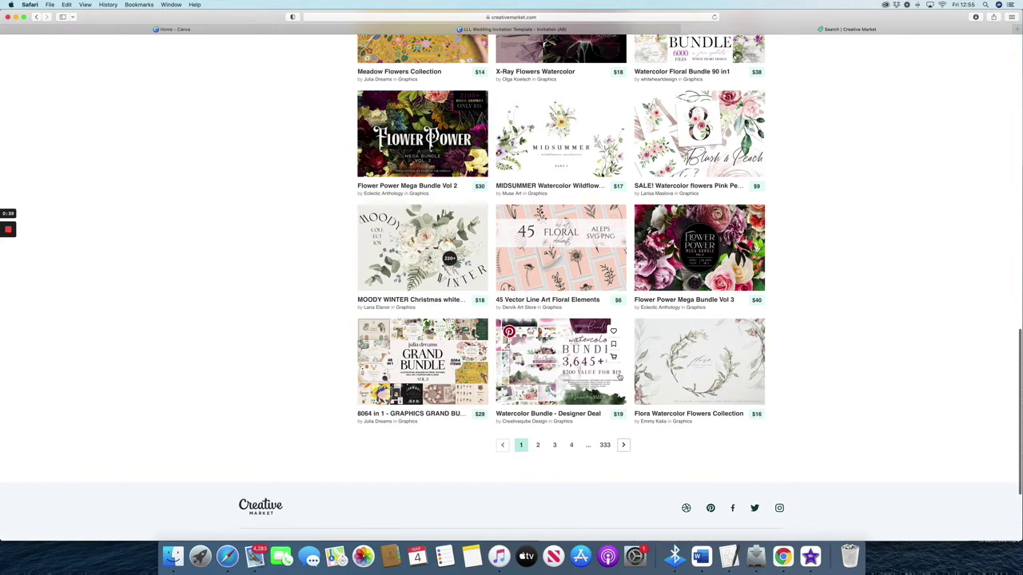
pyautogui.scroll(1, 573, 185)
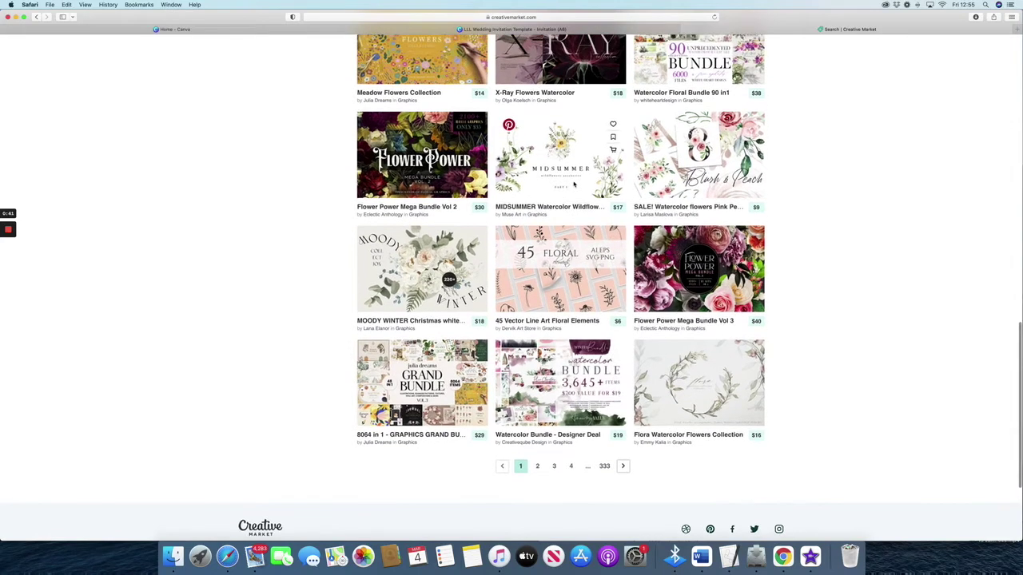
pyautogui.scroll(10, 573, 185)
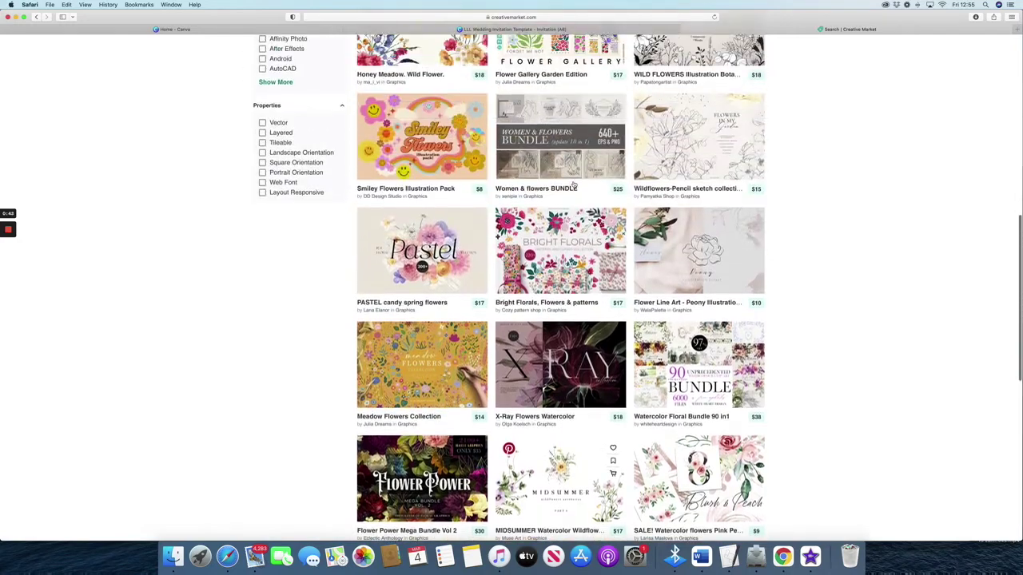
pyautogui.scroll(-1, 573, 185)
pyautogui.scroll(3, 573, 185)
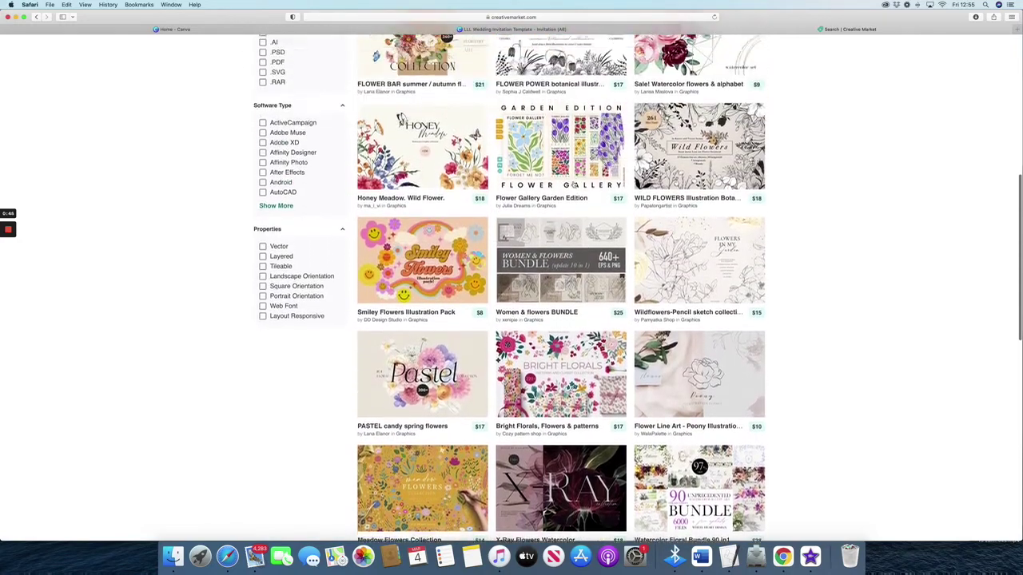
pyautogui.scroll(-3, 573, 185)
pyautogui.scroll(-3, 573, 184)
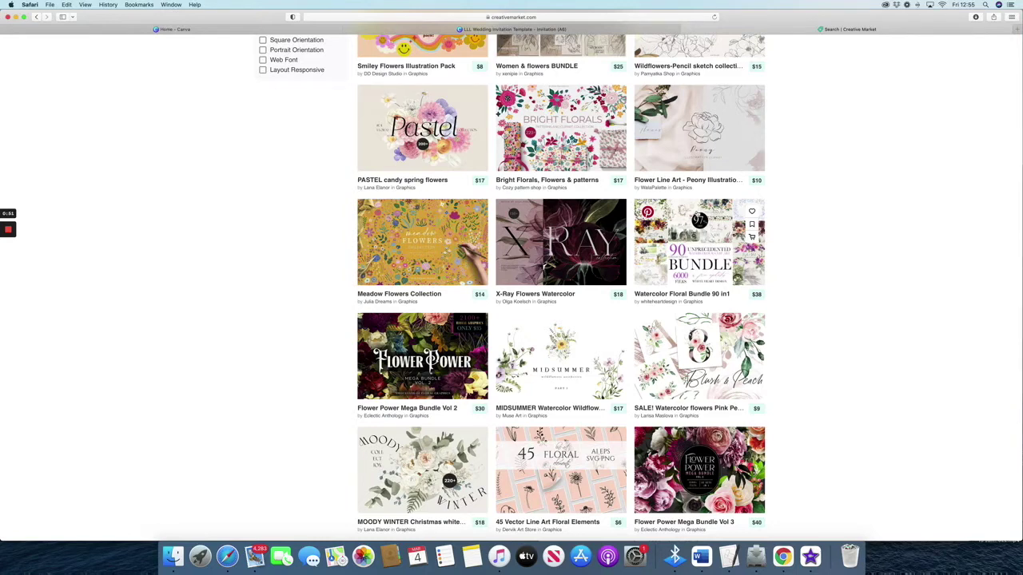
pyautogui.scroll(10, 700, 222)
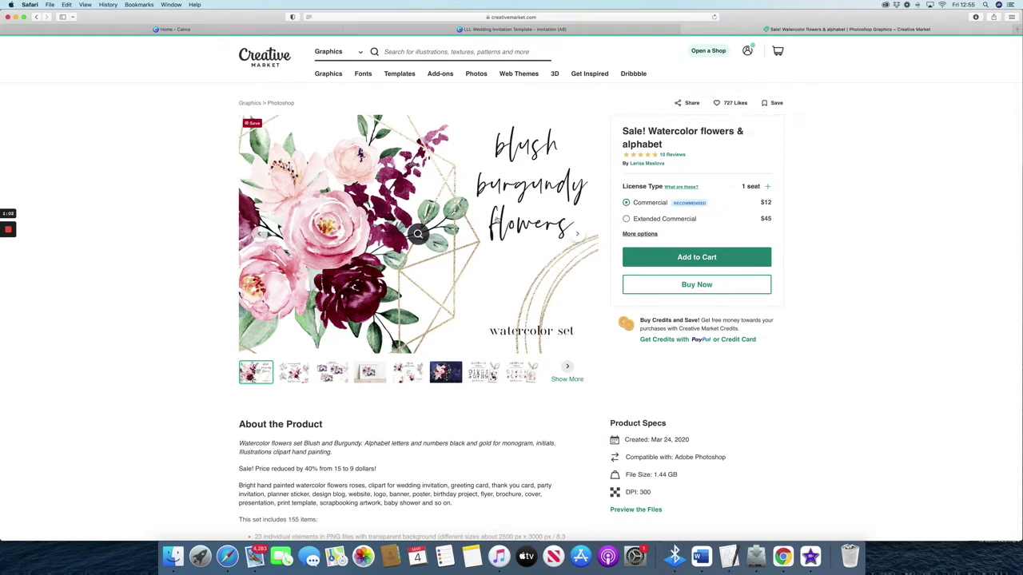
pyautogui.scroll(-1, 479, 231)
# - Browse the watercolor flowers listing's product images, from cameras to black letters
pyautogui.click(300, 353)
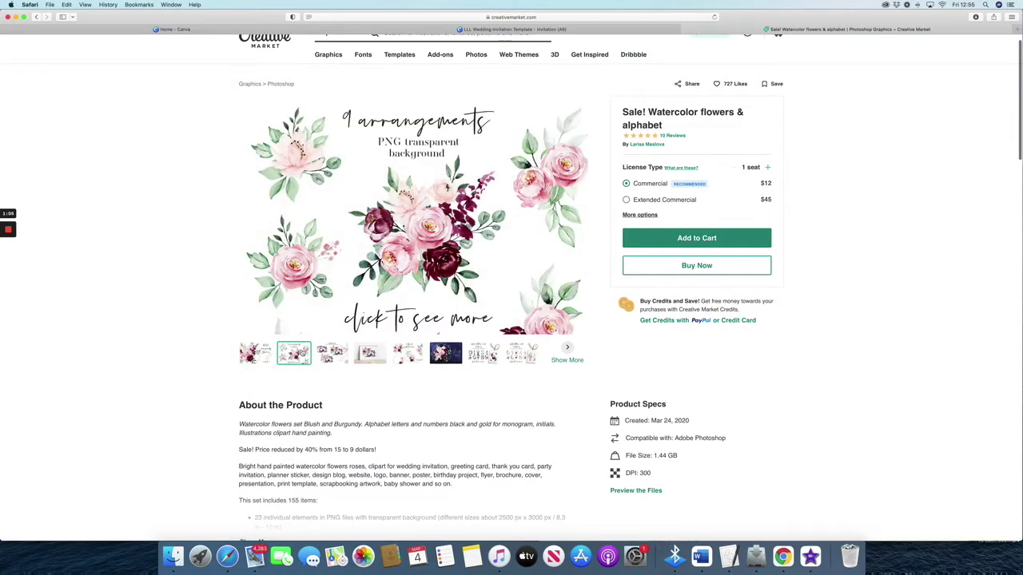
pyautogui.click(331, 354)
pyautogui.click(369, 353)
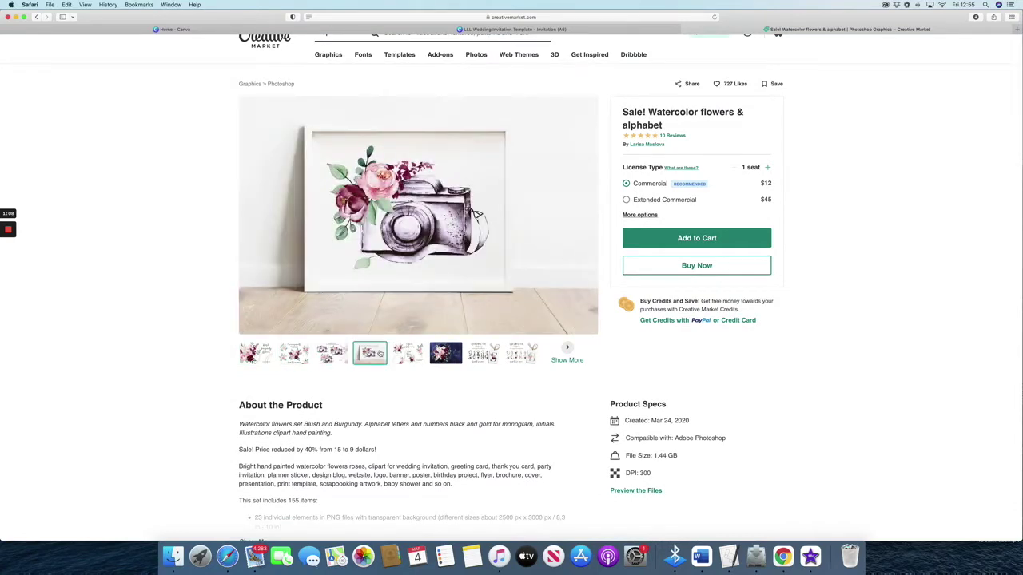
pyautogui.click(436, 353)
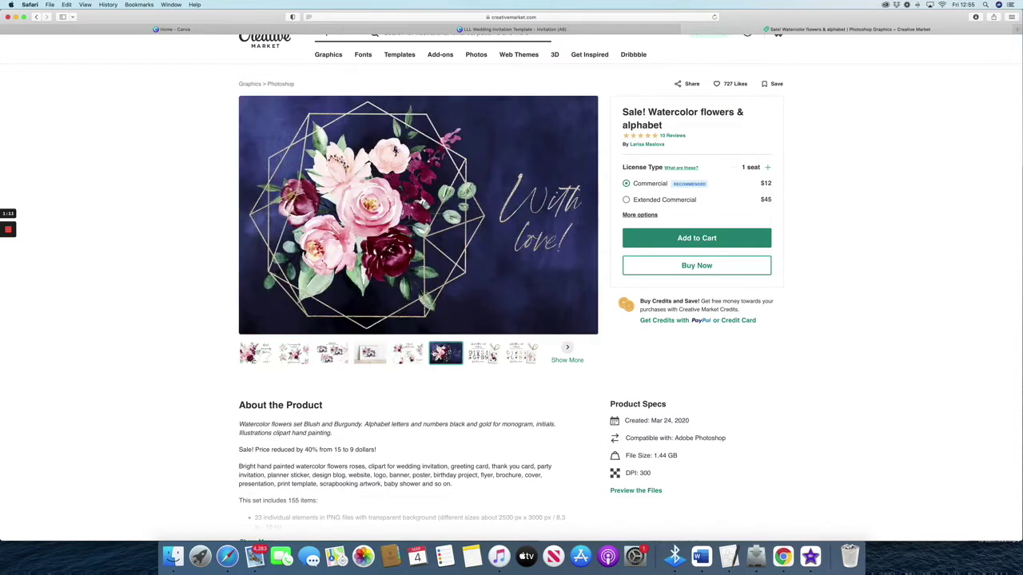
pyautogui.click(480, 356)
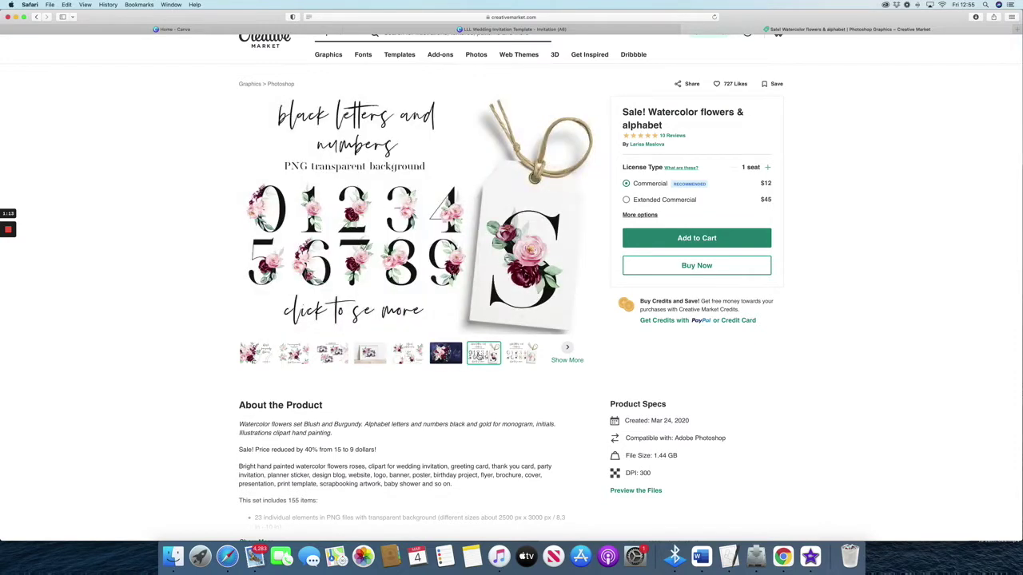
# - Expand the listing's full list of included items and read through the description
pyautogui.scroll(-5, 480, 357)
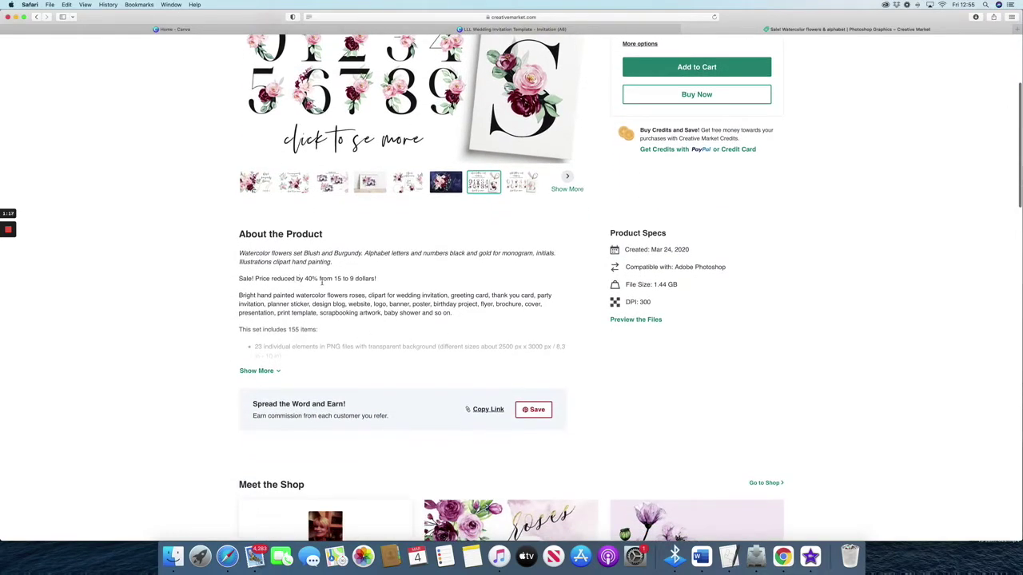
pyautogui.click(272, 371)
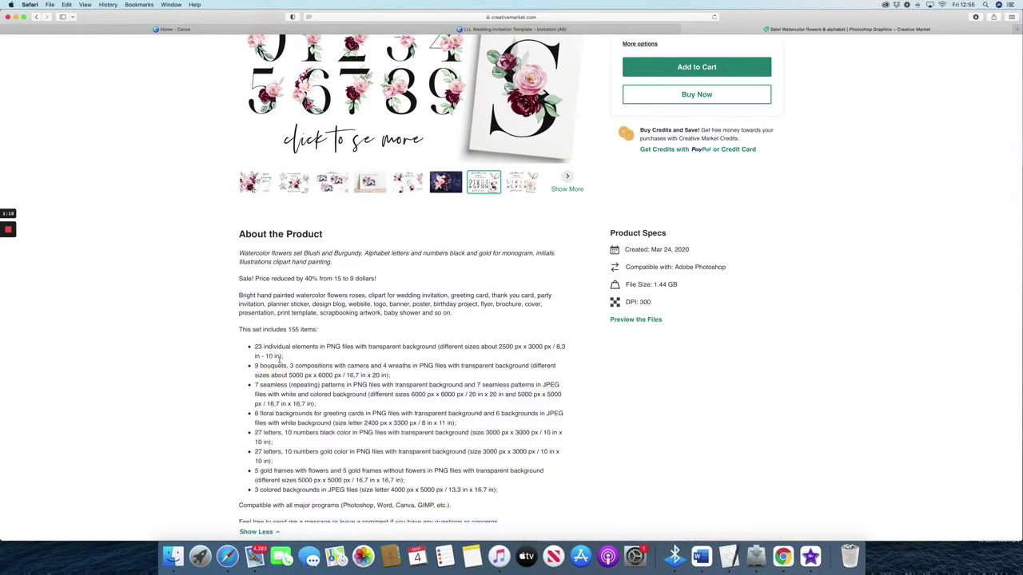
pyautogui.moveTo(324, 347); pyautogui.dragTo(366, 348)
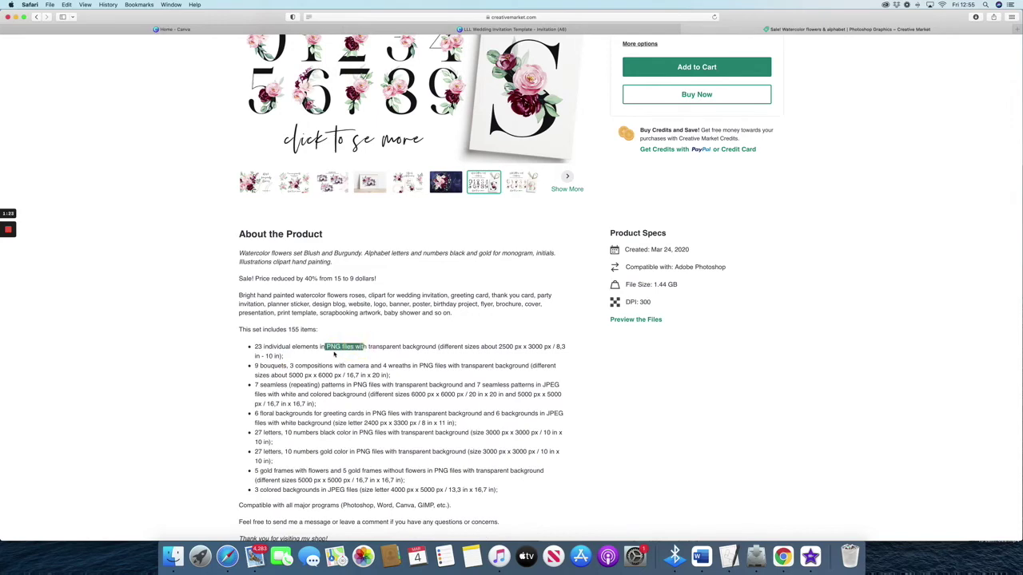
pyautogui.scroll(-2, 336, 354)
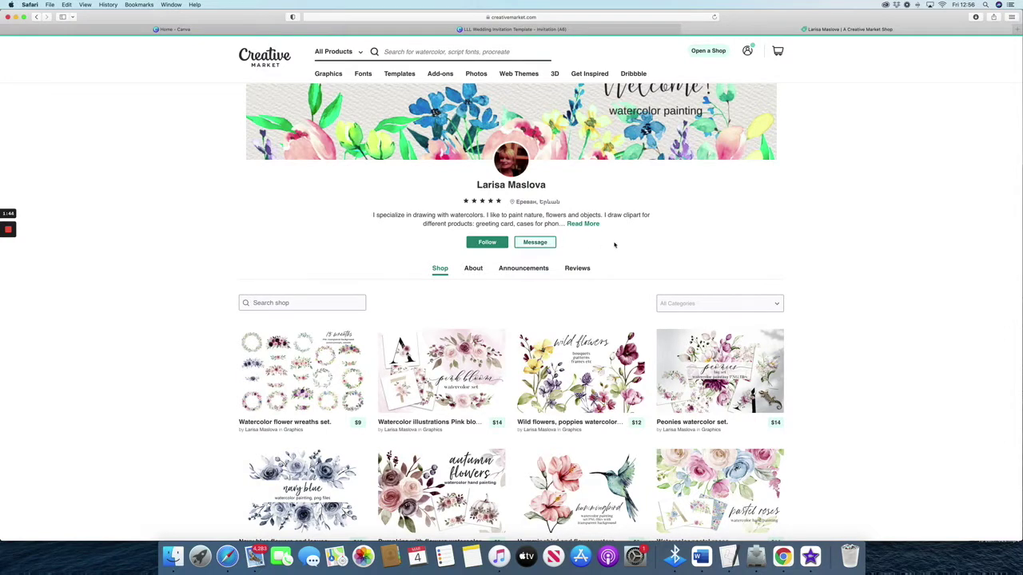
pyautogui.scroll(-4, 397, 273)
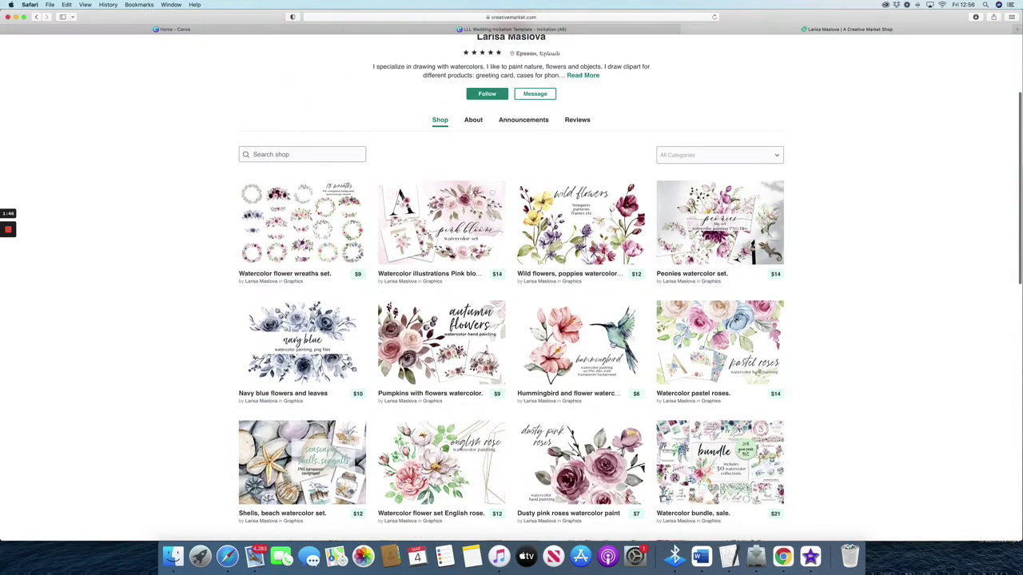
pyautogui.scroll(-3, 665, 429)
pyautogui.scroll(-2, 665, 429)
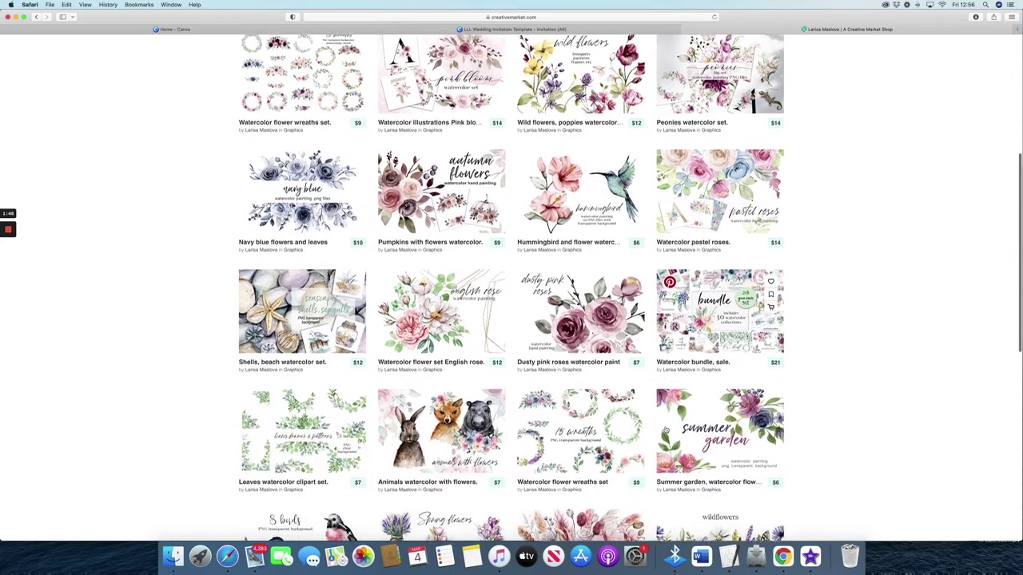
pyautogui.scroll(8, 665, 429)
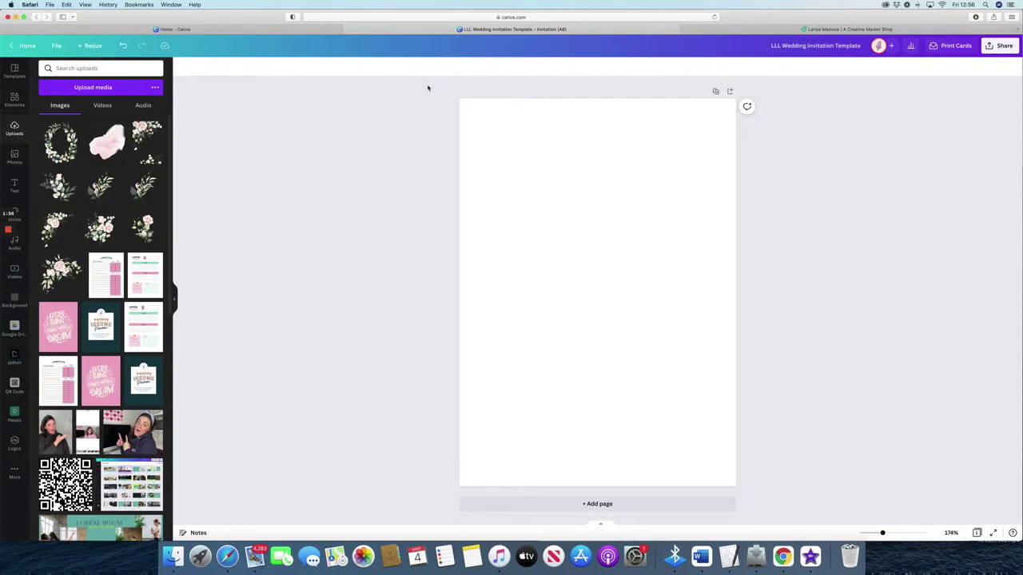
# - Check the design size of 105 × 148 without changing it
pyautogui.click(90, 46)
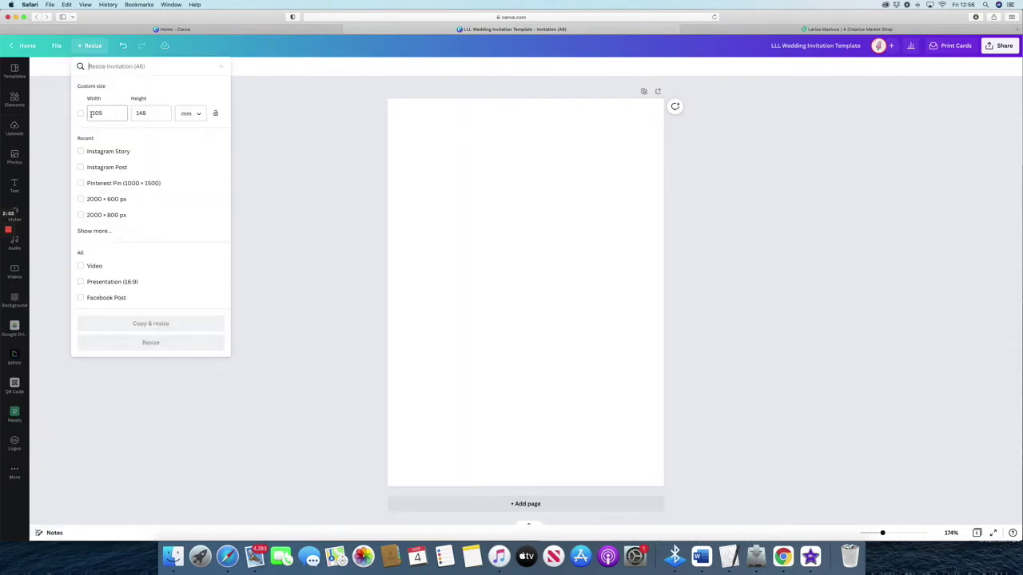
pyautogui.doubleClick(91, 114)
pyautogui.doubleClick(137, 114)
pyautogui.click(247, 130)
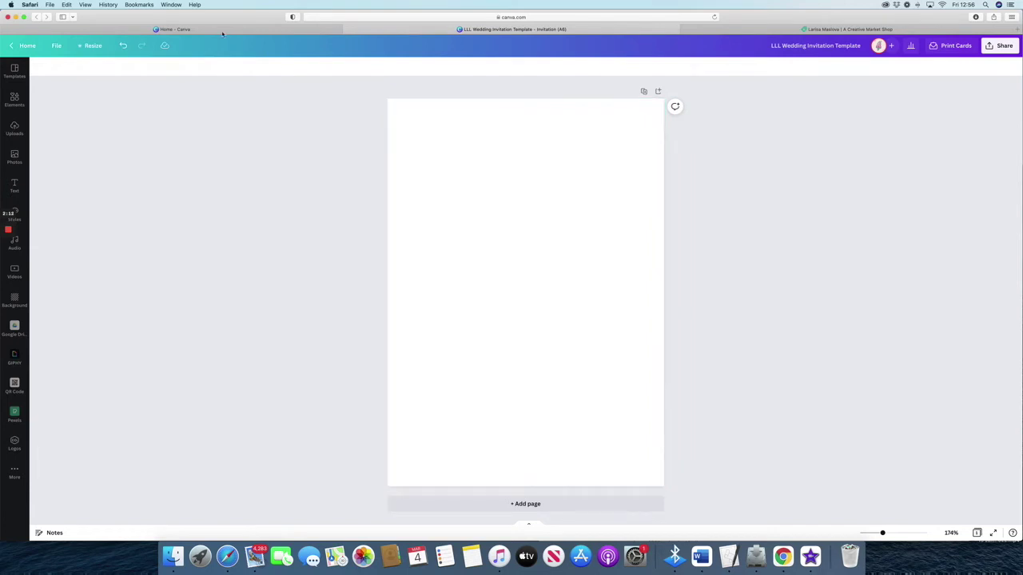
# - Turn on margins, page guides, rulers and print bleed for the invitation page
pyautogui.click(58, 50)
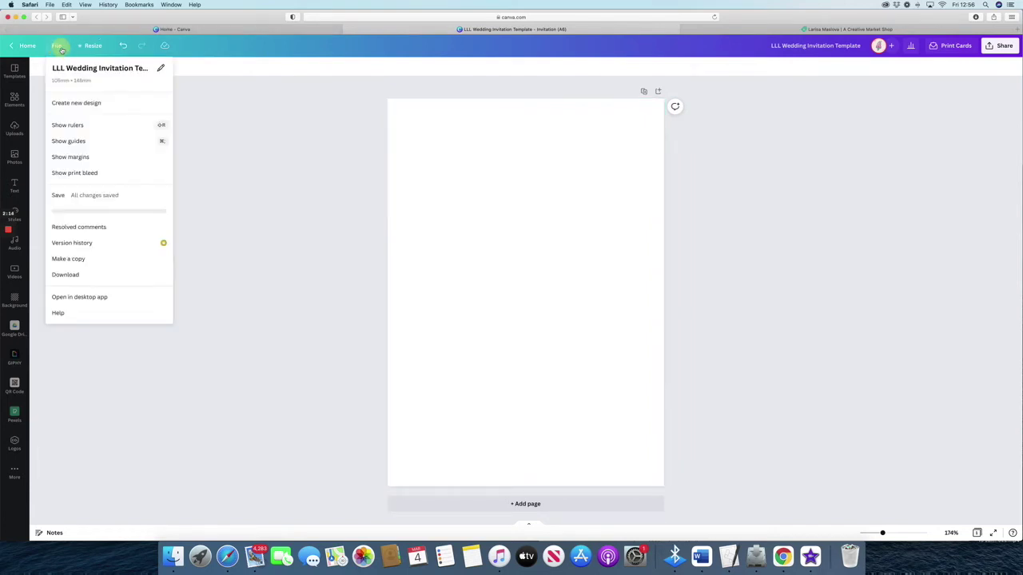
pyautogui.click(71, 157)
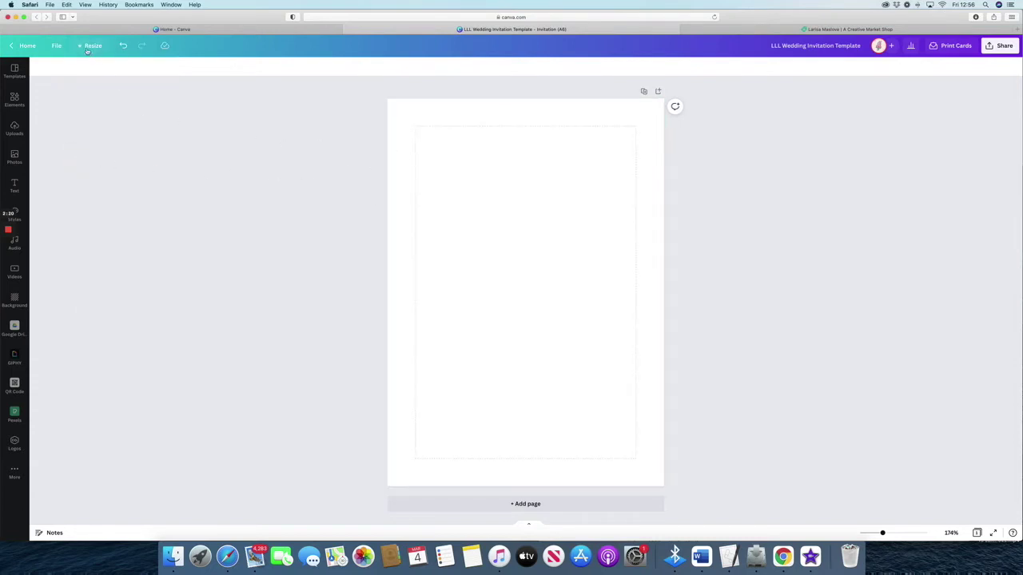
pyautogui.click(56, 46)
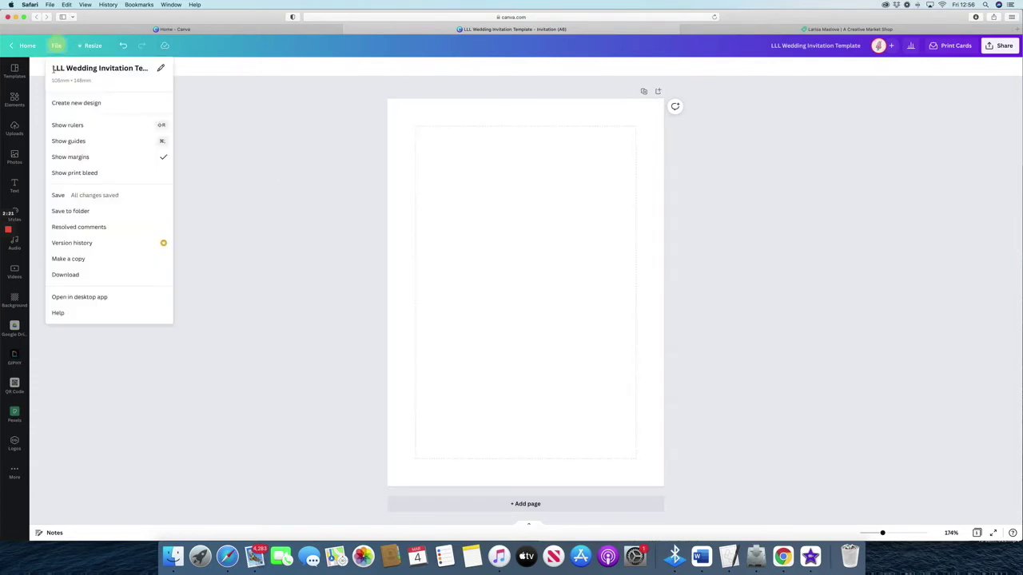
pyautogui.click(68, 142)
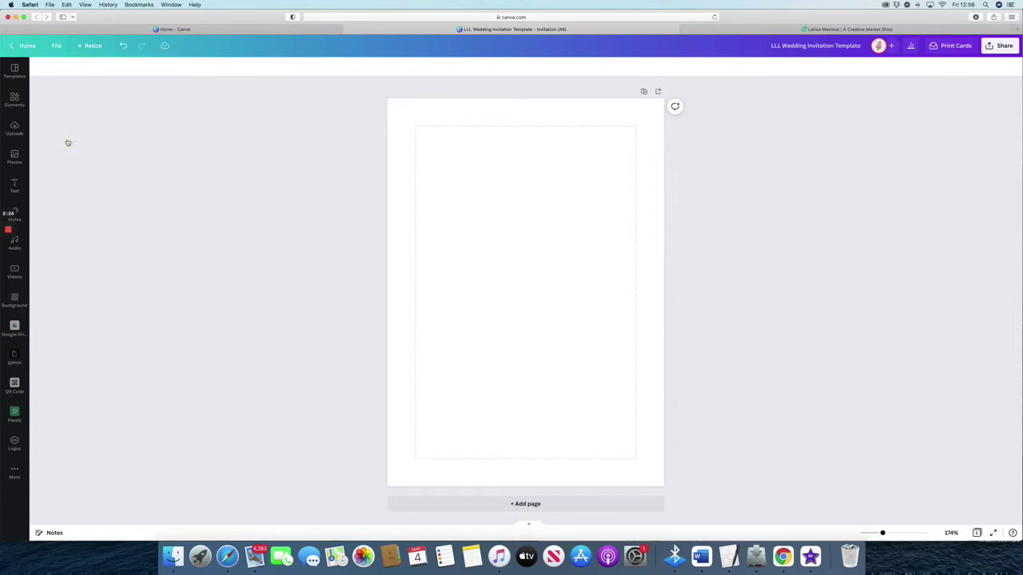
pyautogui.click(56, 45)
pyautogui.click(80, 125)
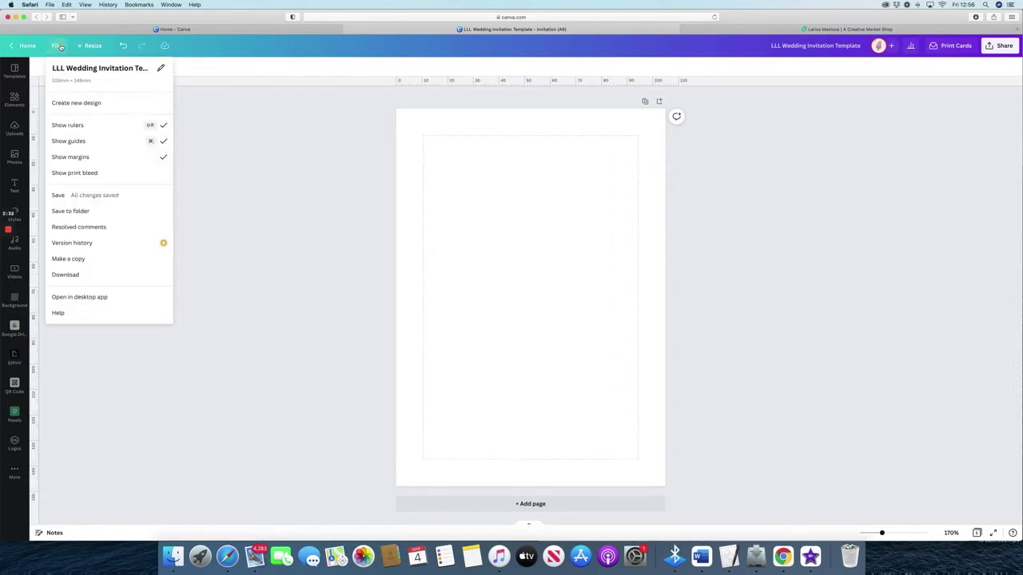
pyautogui.click(91, 172)
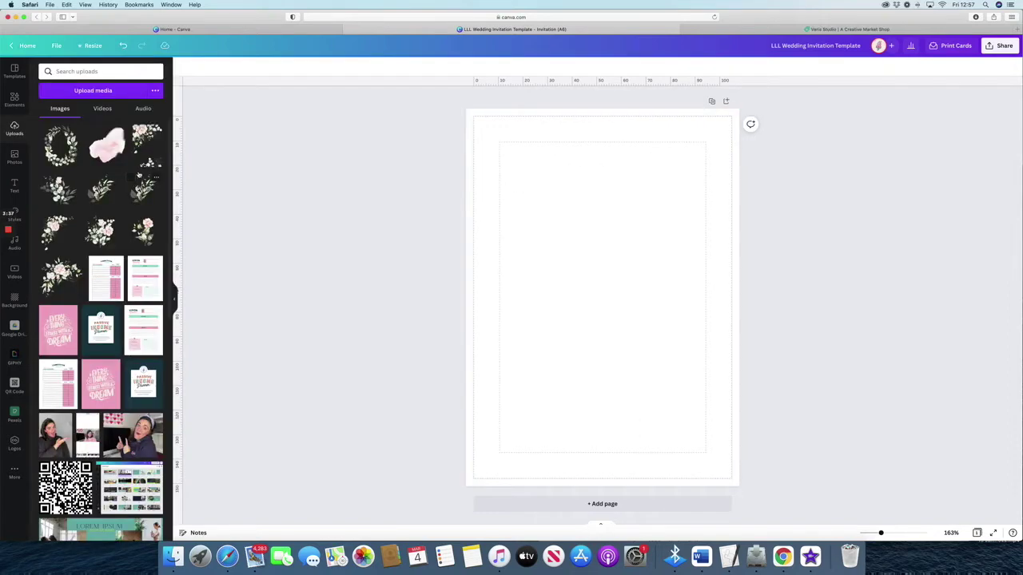
# - Swap in a different floral image, then crop and enlarge it across the top-left corner
pyautogui.moveTo(159, 144); pyautogui.dragTo(467, 198)
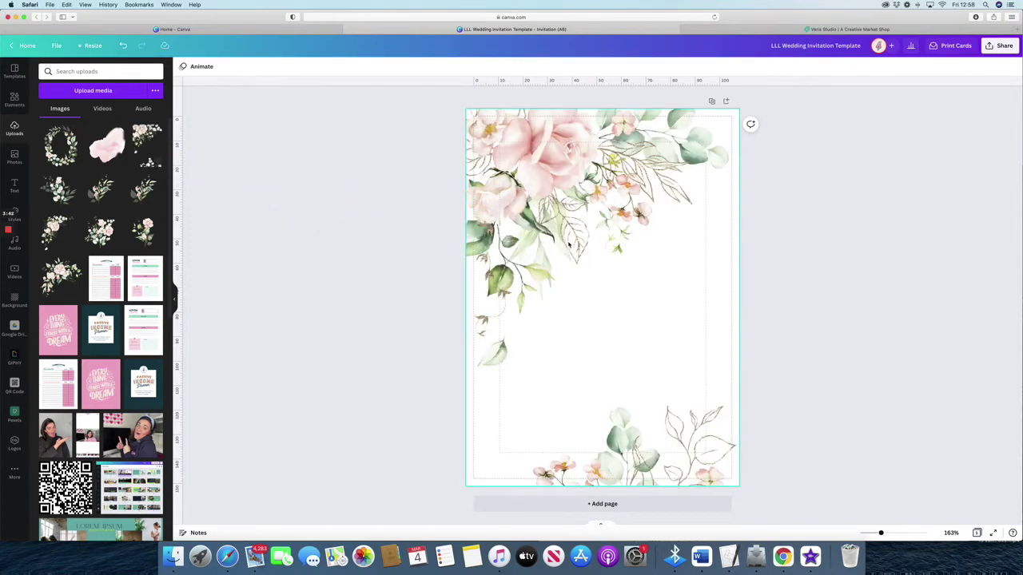
pyautogui.click(605, 305)
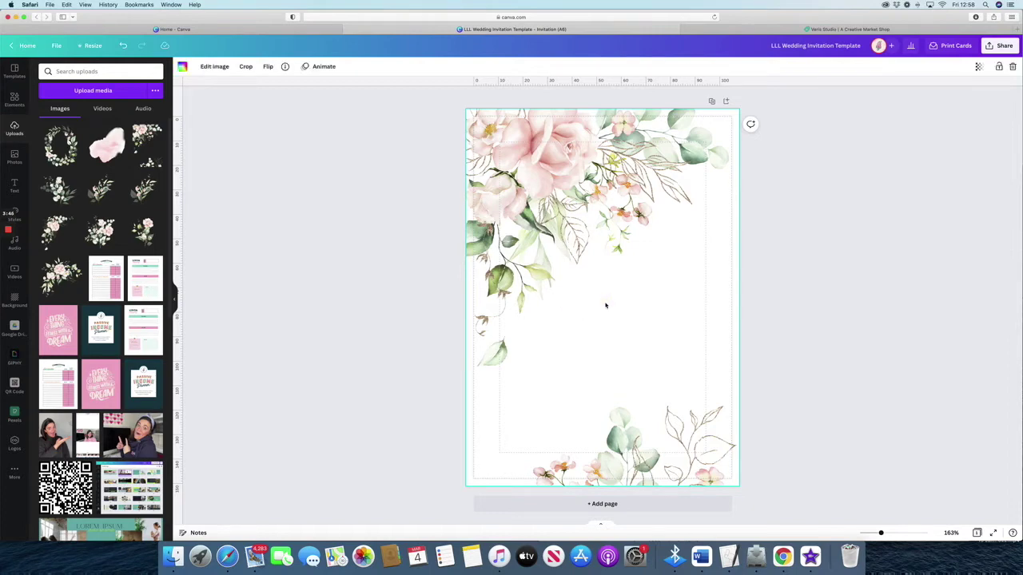
pyautogui.press('Delete')
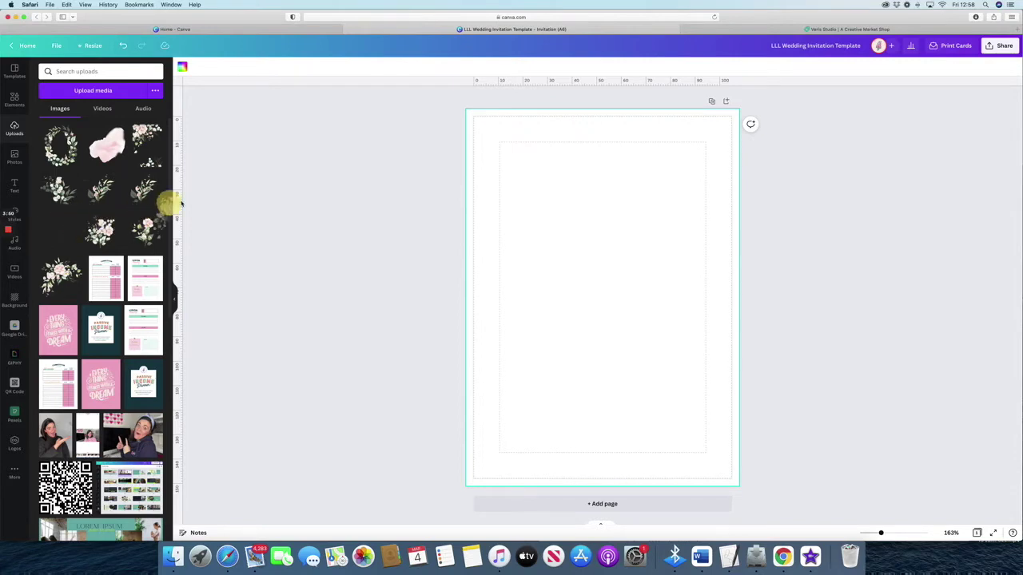
pyautogui.moveTo(181, 203); pyautogui.dragTo(485, 167)
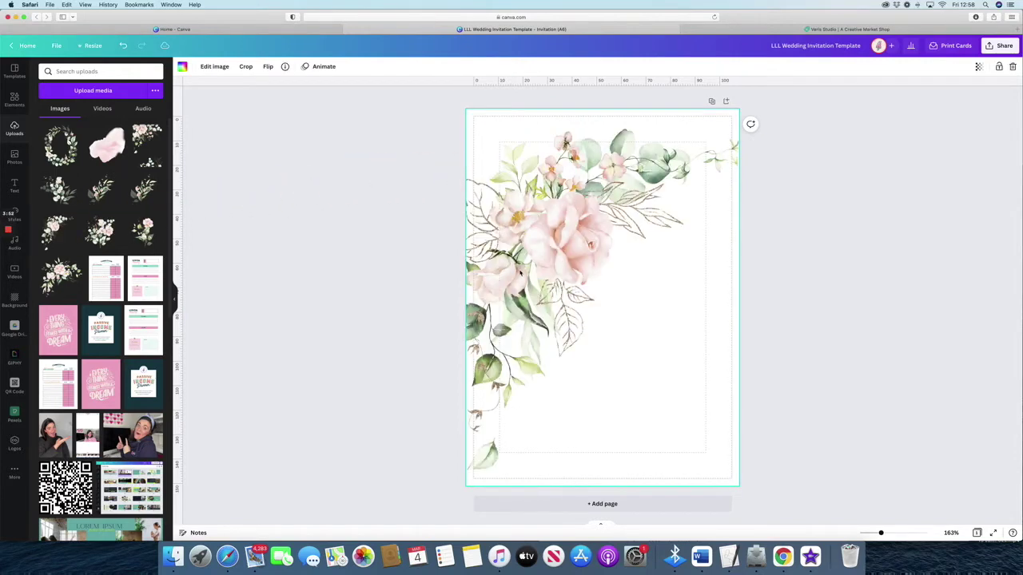
pyautogui.doubleClick(547, 276)
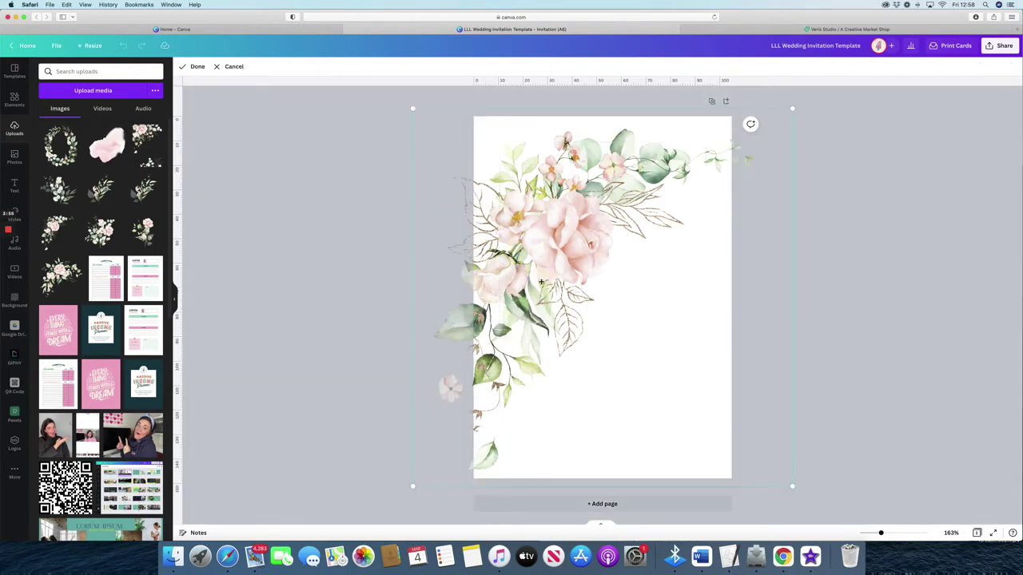
pyautogui.moveTo(541, 285); pyautogui.dragTo(502, 231)
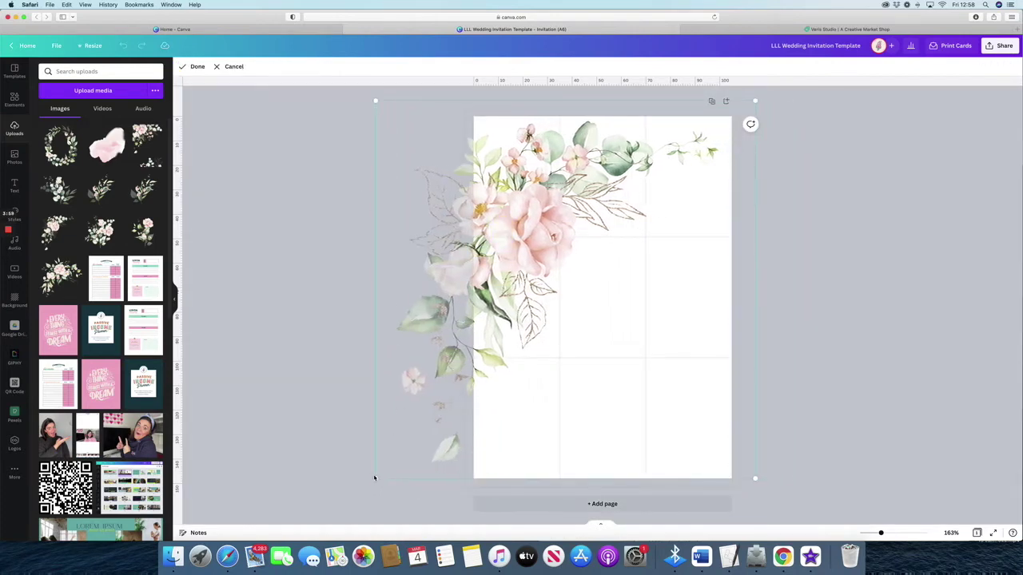
pyautogui.moveTo(374, 478); pyautogui.dragTo(332, 515)
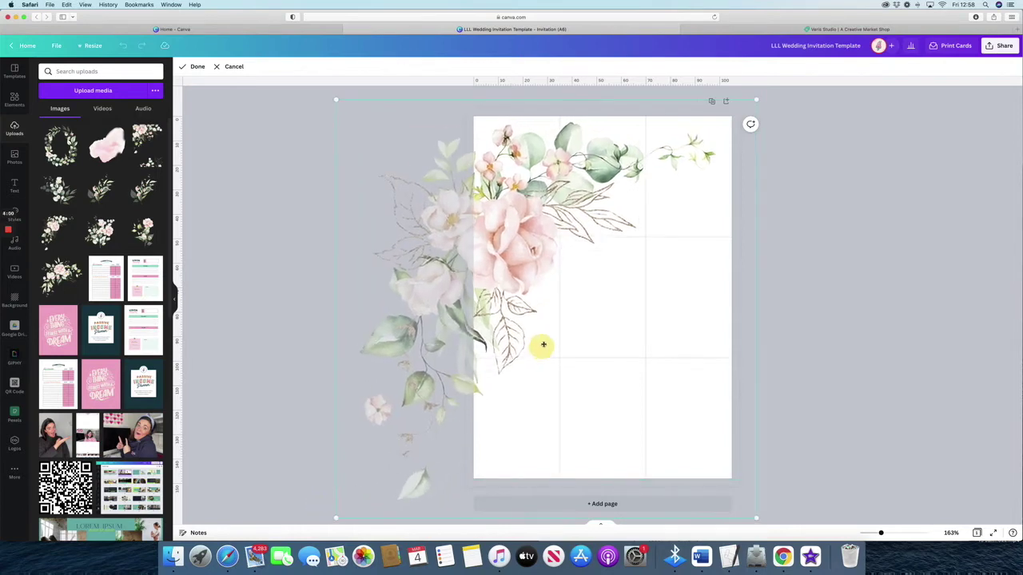
pyautogui.moveTo(544, 344); pyautogui.dragTo(566, 306)
pyautogui.click(334, 259)
pyautogui.click(332, 259)
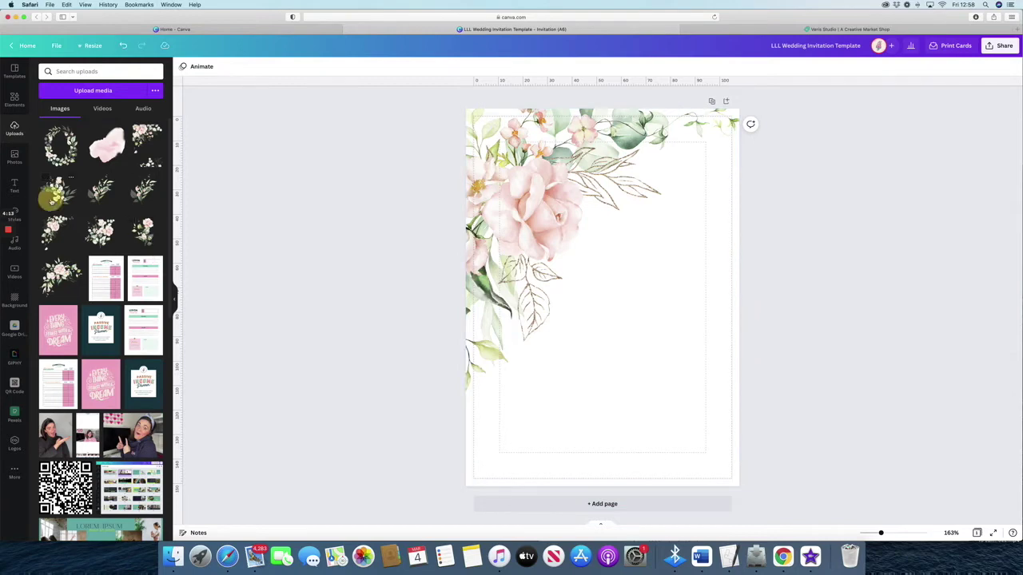
# - Add a floral sprig, rotated about 66 degrees, in the bottom-right corner
pyautogui.click(52, 198)
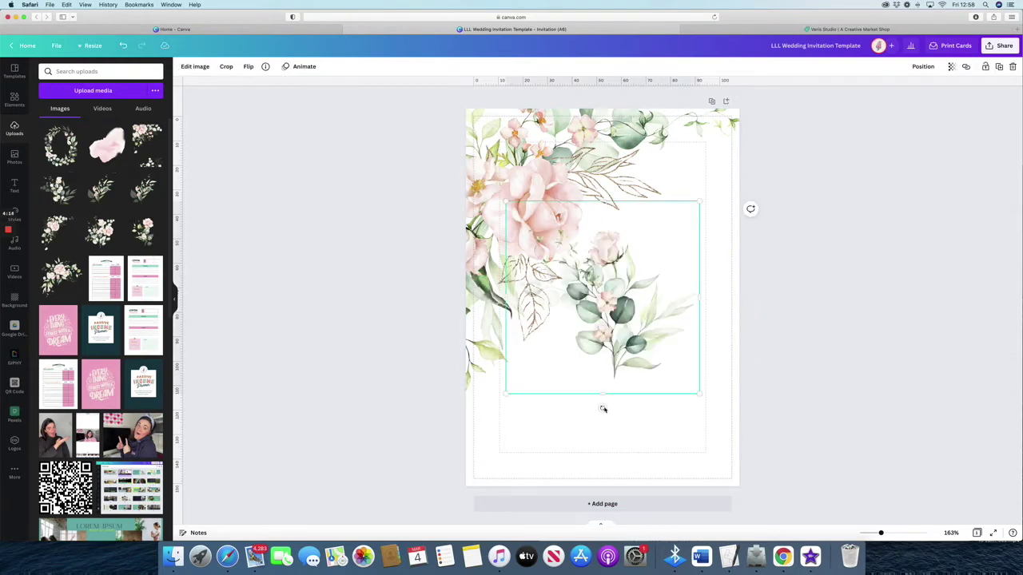
pyautogui.moveTo(603, 408); pyautogui.dragTo(502, 344)
pyautogui.moveTo(614, 319); pyautogui.dragTo(709, 467)
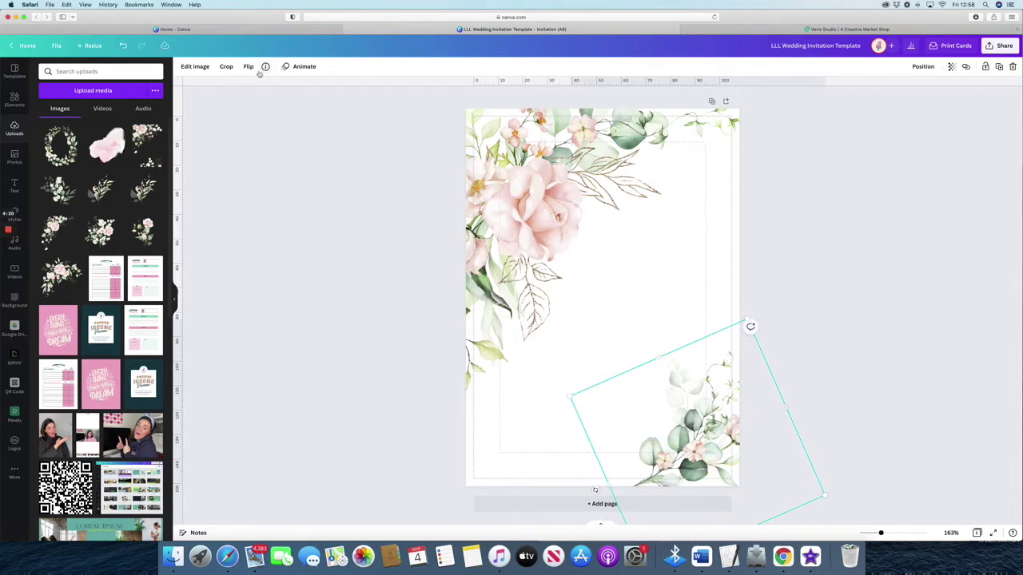
pyautogui.click(248, 67)
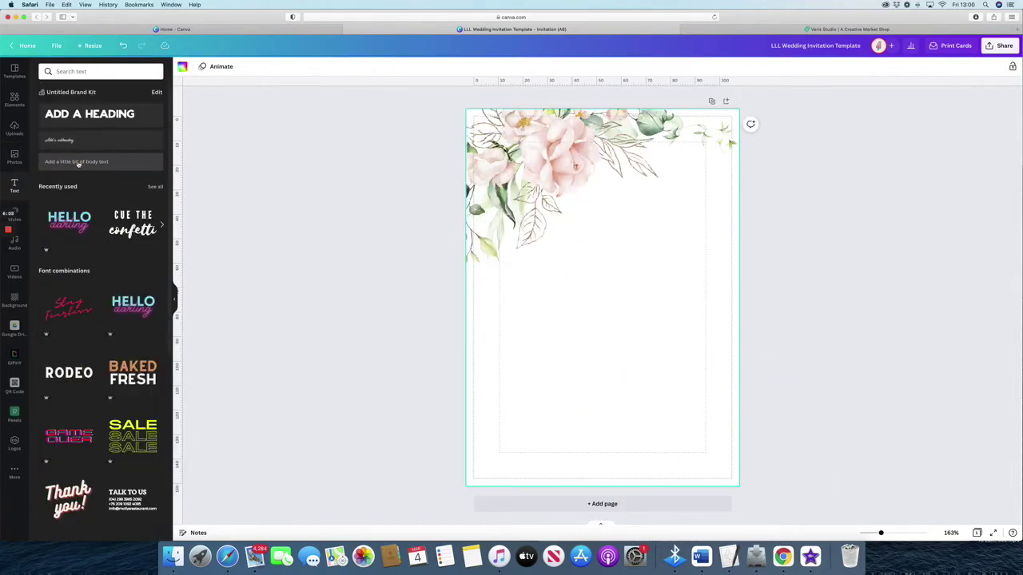
# - Add a body text box and set its font to Great Vibes
pyautogui.click(79, 163)
pyautogui.moveTo(535, 291); pyautogui.dragTo(520, 286)
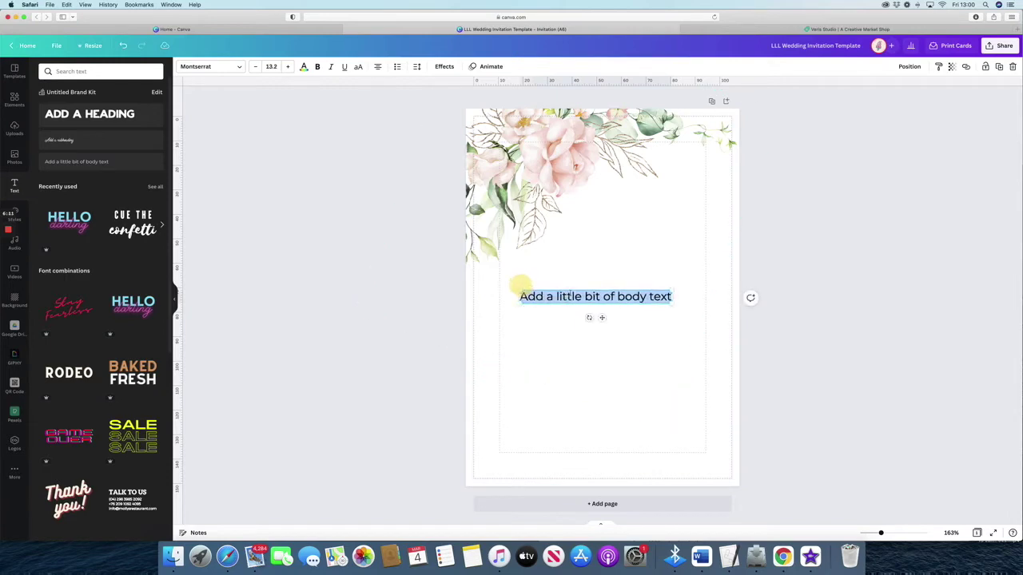
pyautogui.click(603, 297)
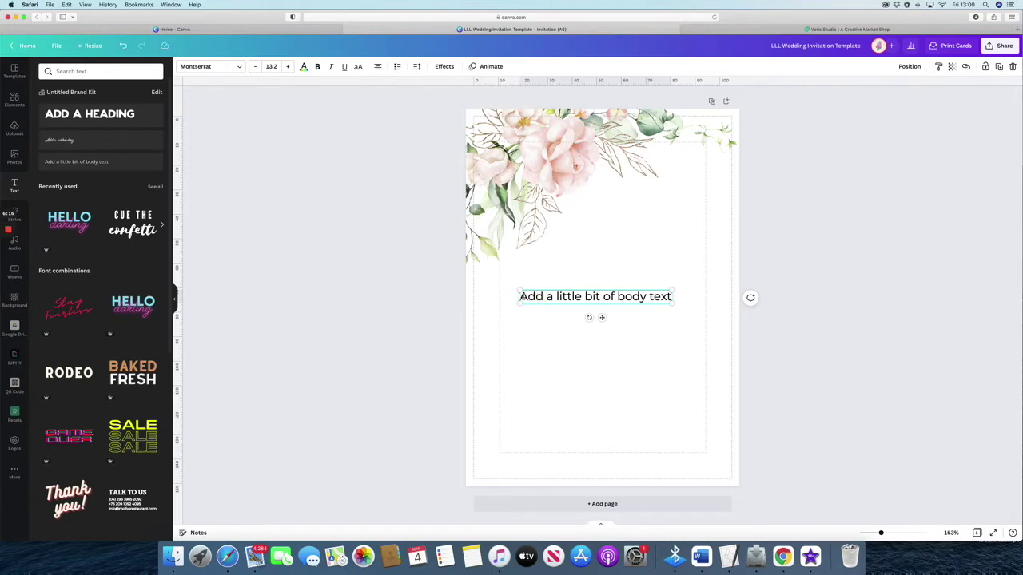
pyautogui.click(238, 67)
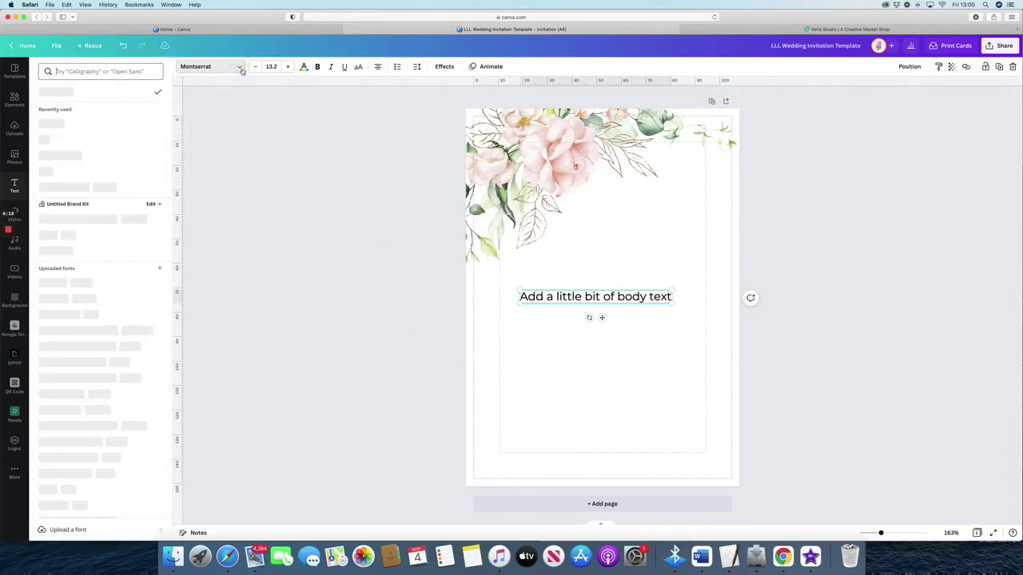
pyautogui.click(121, 71)
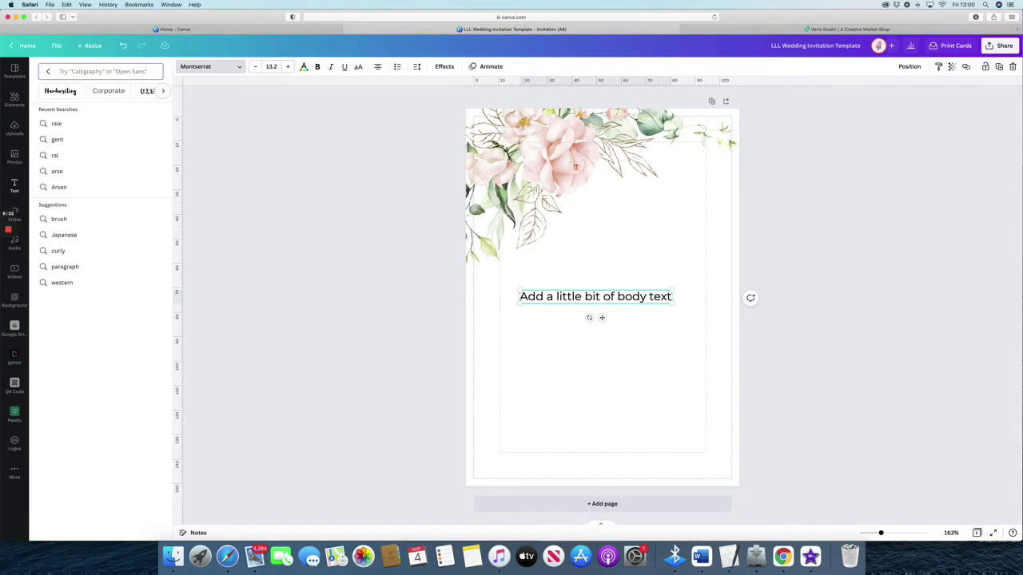
pyautogui.write('at')
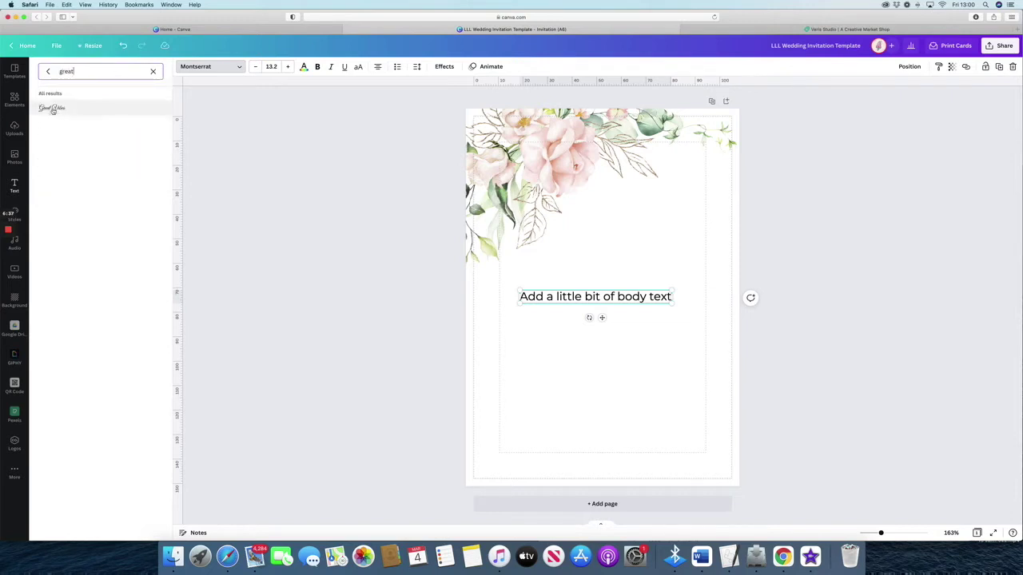
pyautogui.click(57, 110)
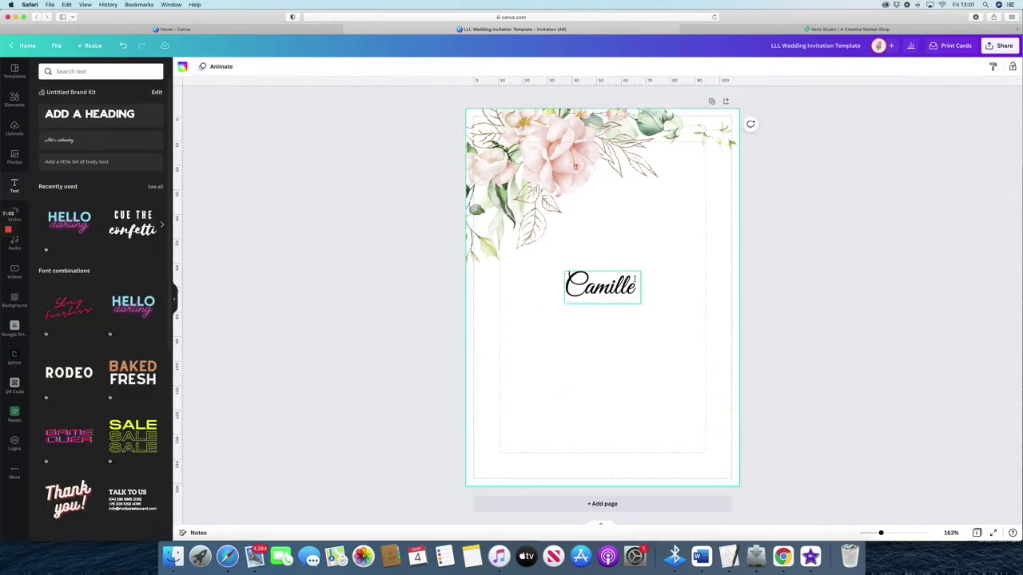
# - Enlarge the Camille text to about size 96.2 below the floral corner
pyautogui.moveTo(641, 273); pyautogui.dragTo(723, 238)
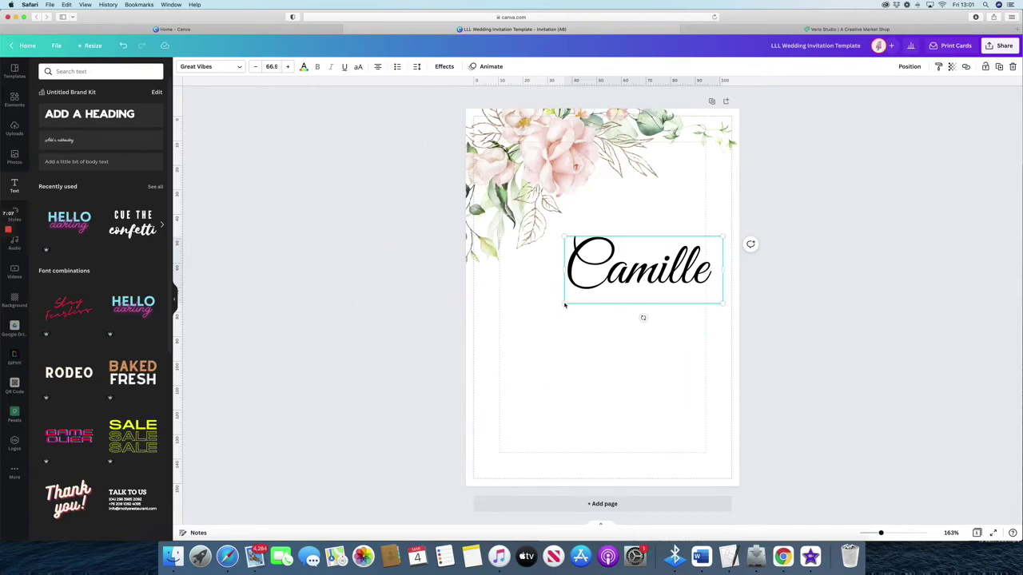
pyautogui.moveTo(564, 302); pyautogui.dragTo(494, 333)
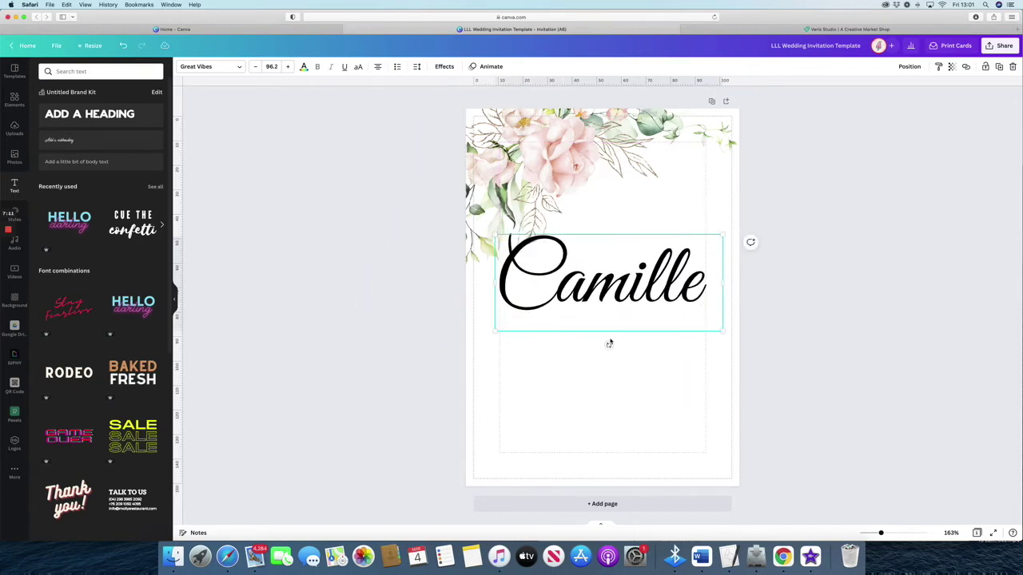
pyautogui.click(628, 306)
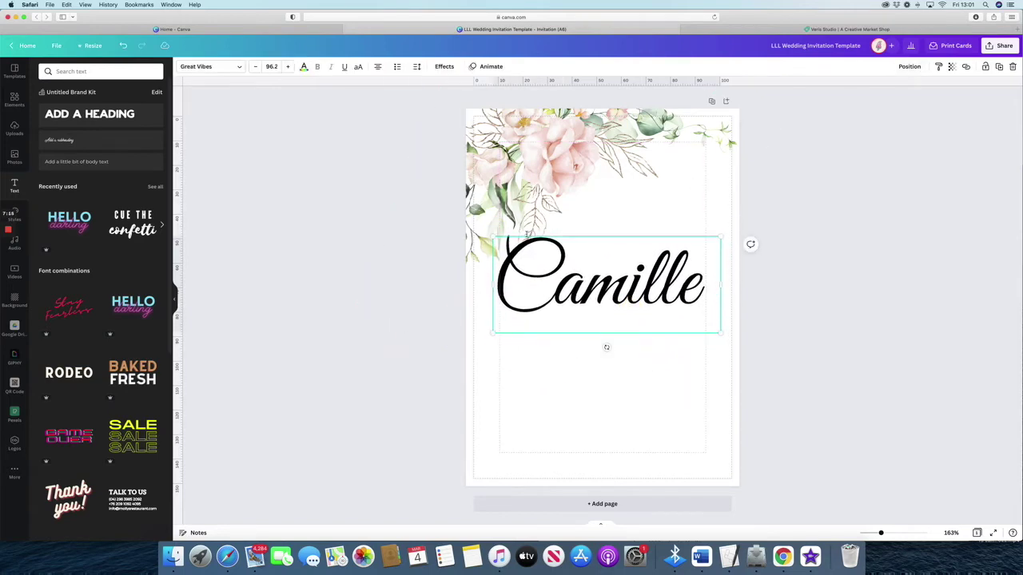
pyautogui.click(918, 68)
pyautogui.click(663, 322)
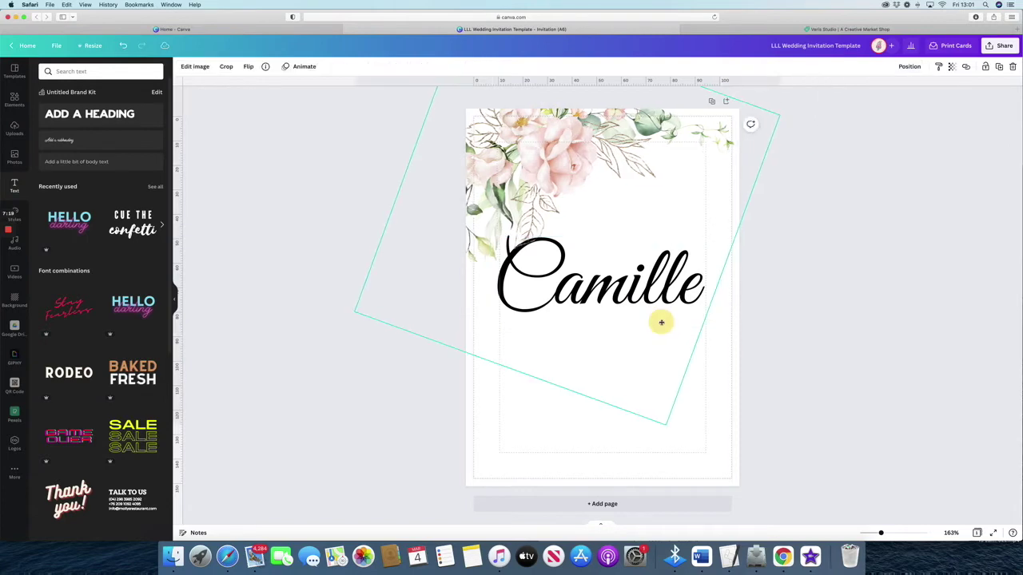
pyautogui.click(714, 316)
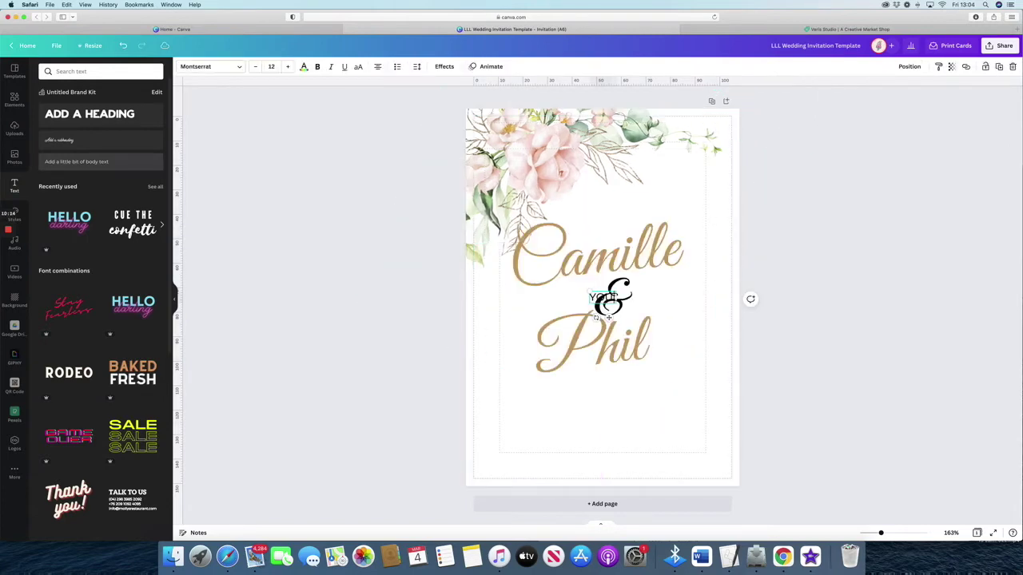
# - Write 'YOU HAVE BEEN INVITED TO' and move it above Camille
pyautogui.write('YOU HAVE B')
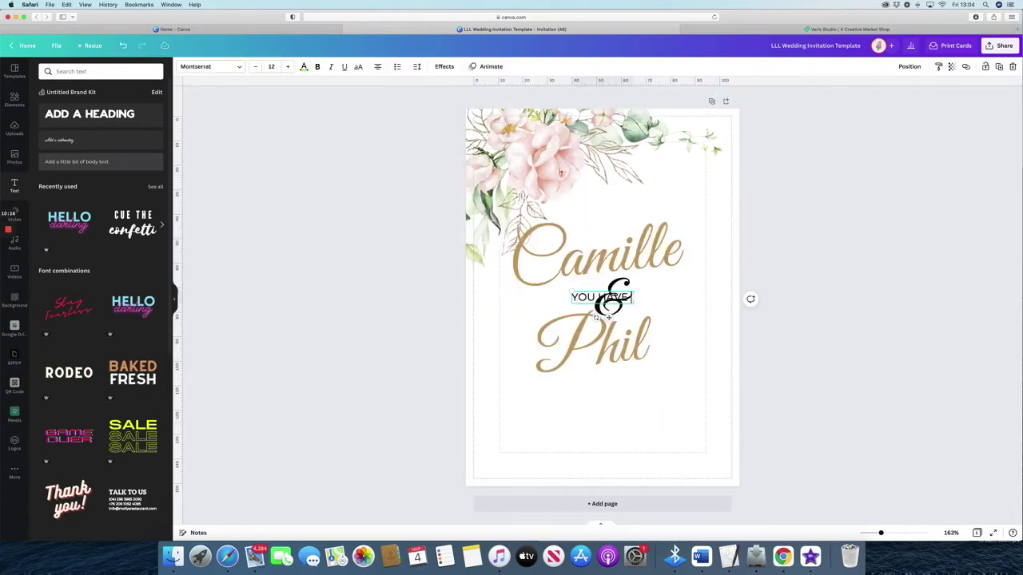
pyautogui.write('EEN IN')
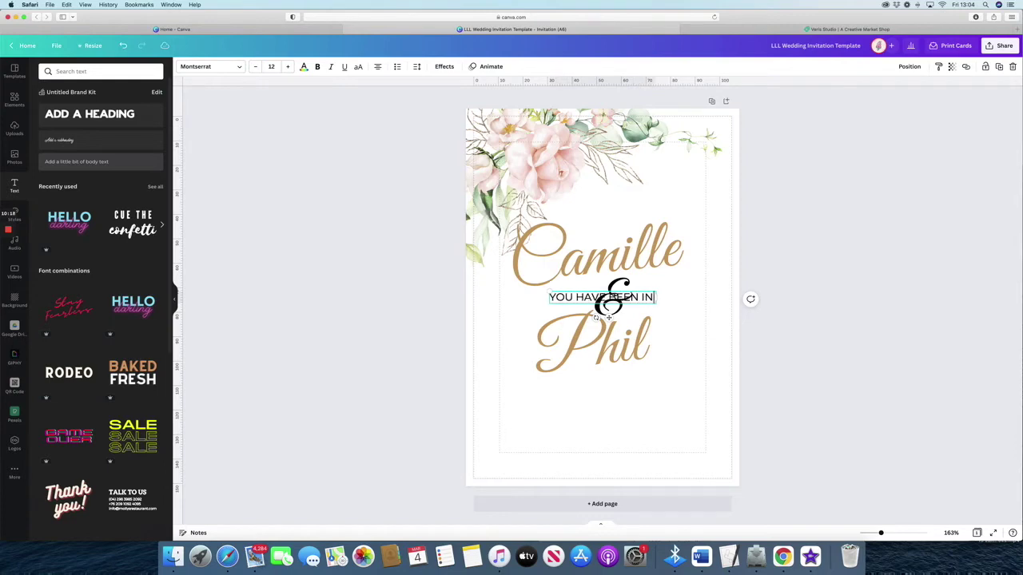
pyautogui.write('VITED')
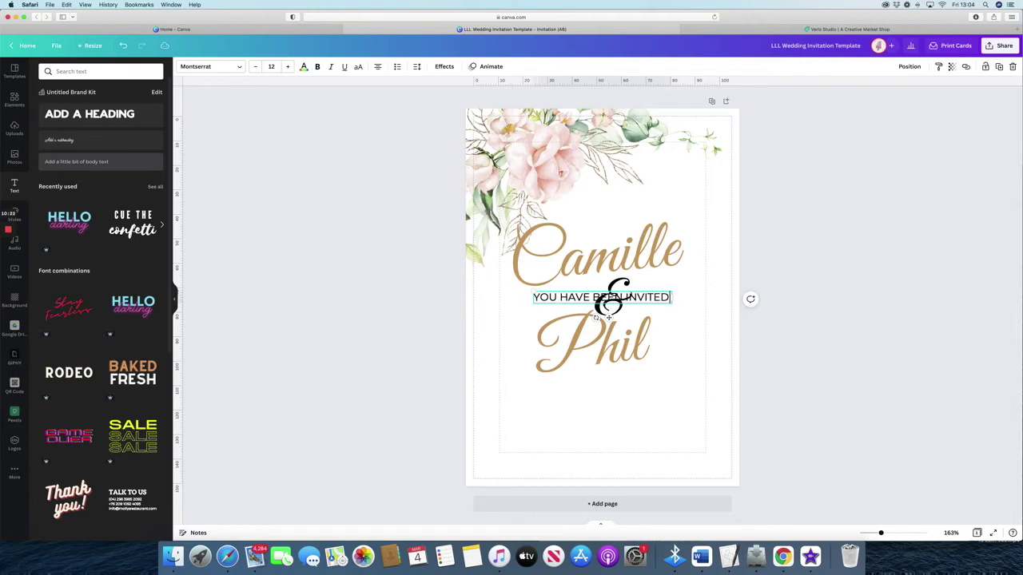
pyautogui.write(' TO')
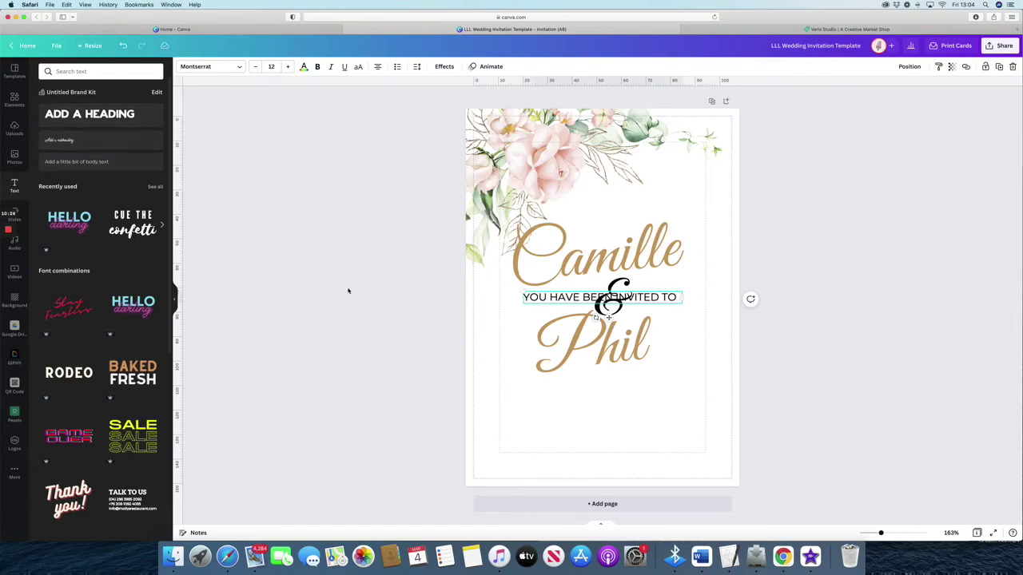
pyautogui.click(348, 289)
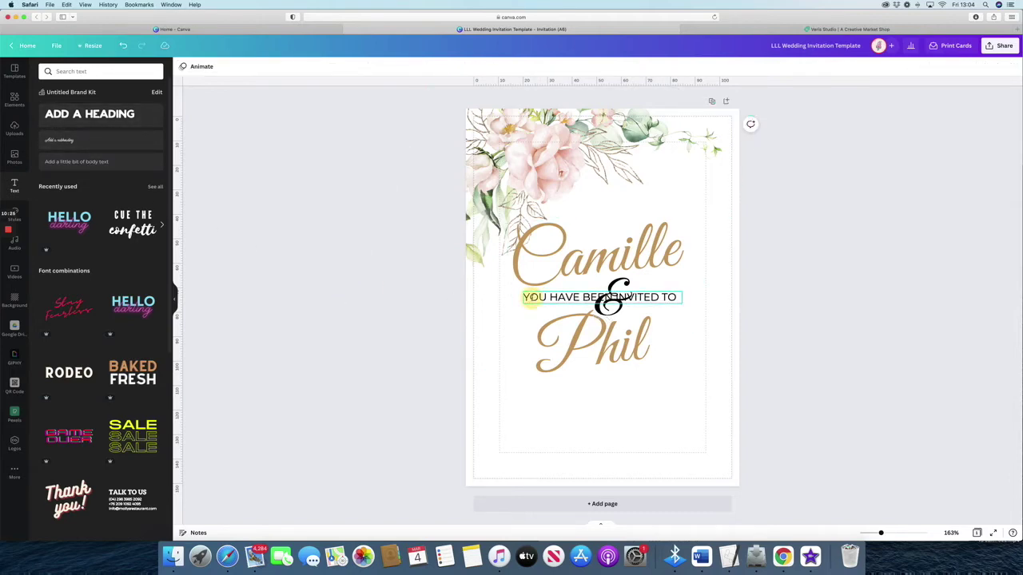
pyautogui.moveTo(530, 296); pyautogui.dragTo(536, 208)
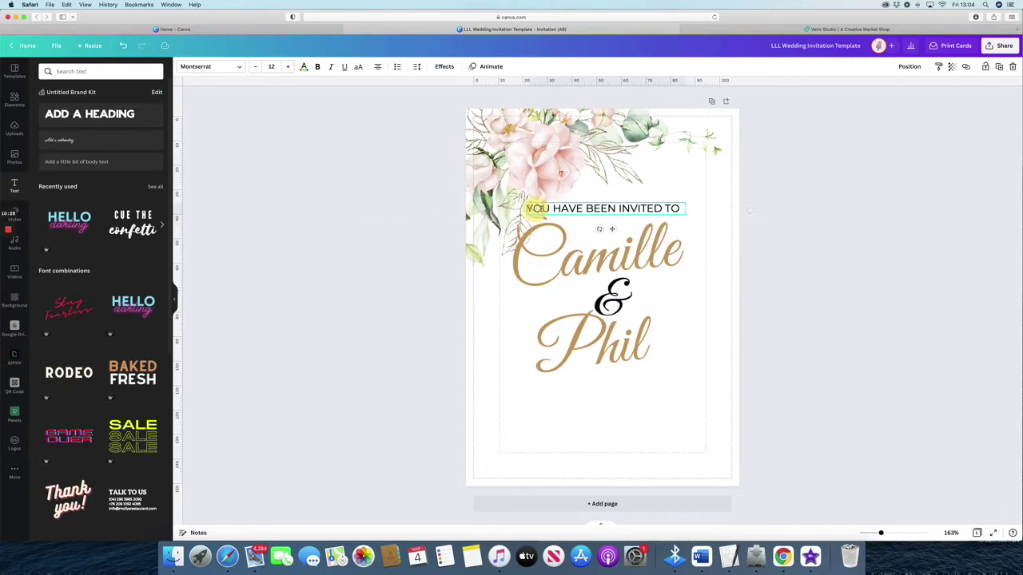
pyautogui.click(550, 208)
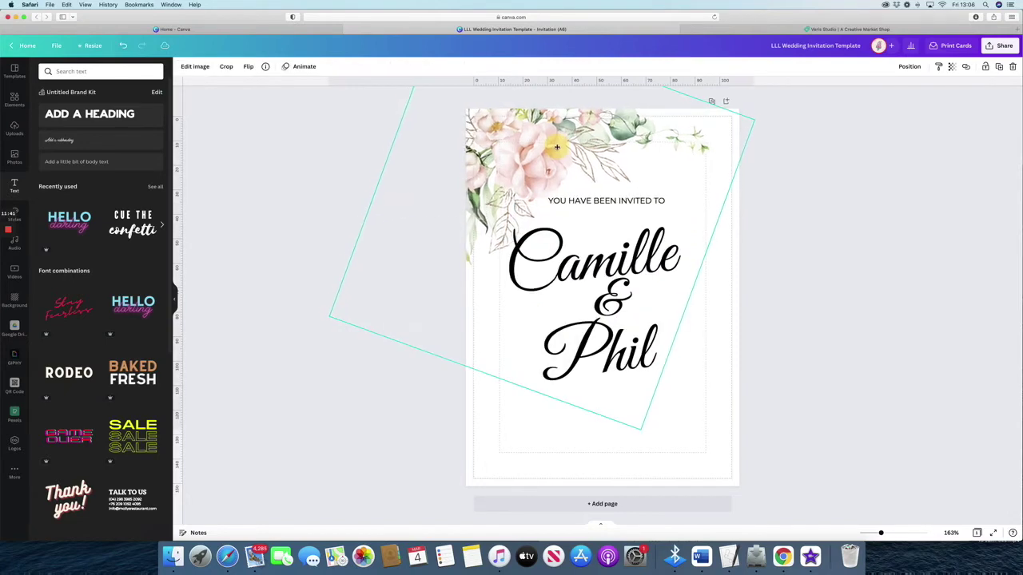
pyautogui.moveTo(574, 157); pyautogui.dragTo(562, 148)
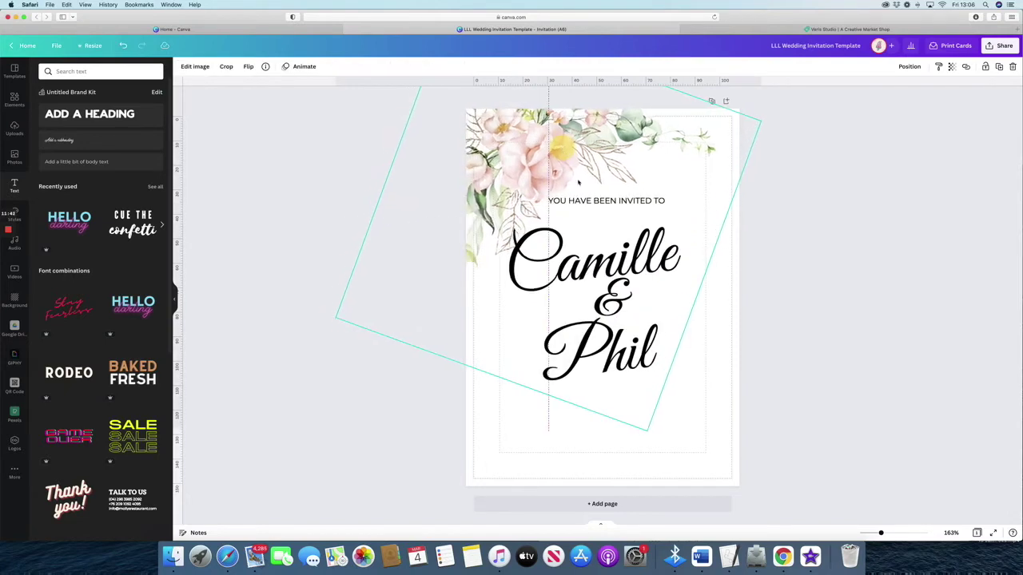
# - Color Camille with the tan/pink Photo Colors swatch
pyautogui.moveTo(579, 182); pyautogui.dragTo(579, 182)
pyautogui.click(615, 268)
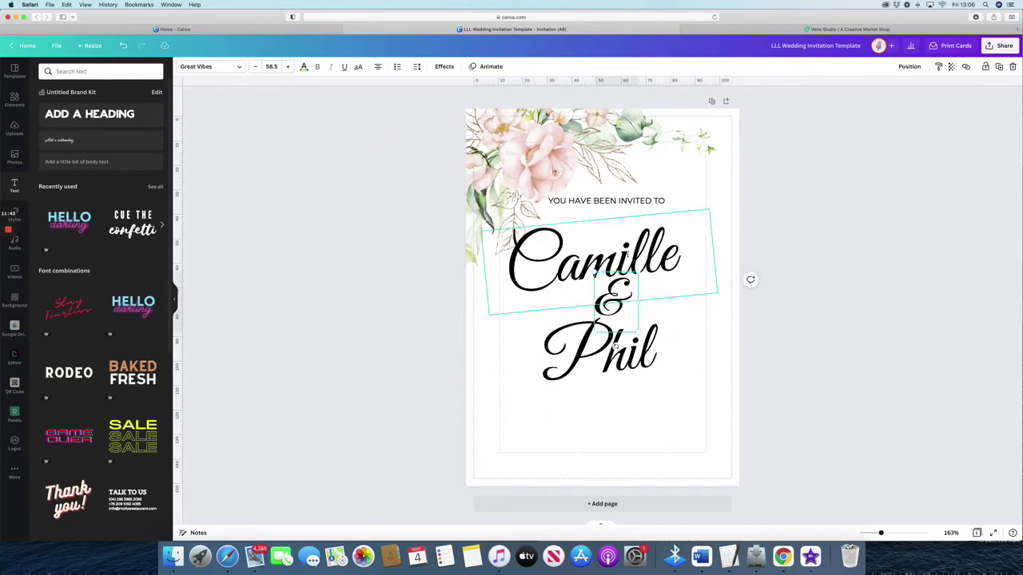
pyautogui.click(304, 67)
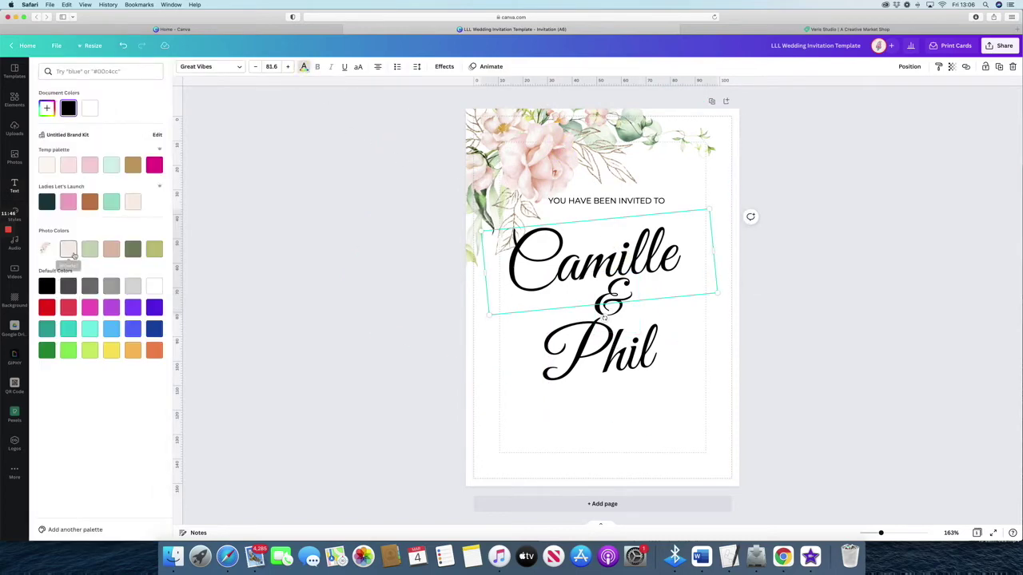
pyautogui.click(112, 251)
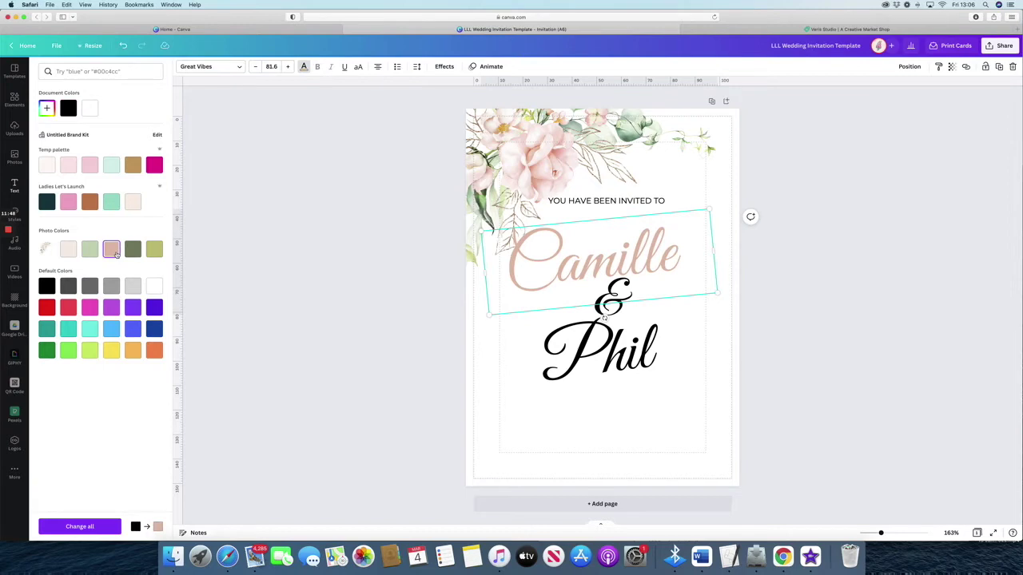
pyautogui.click(514, 342)
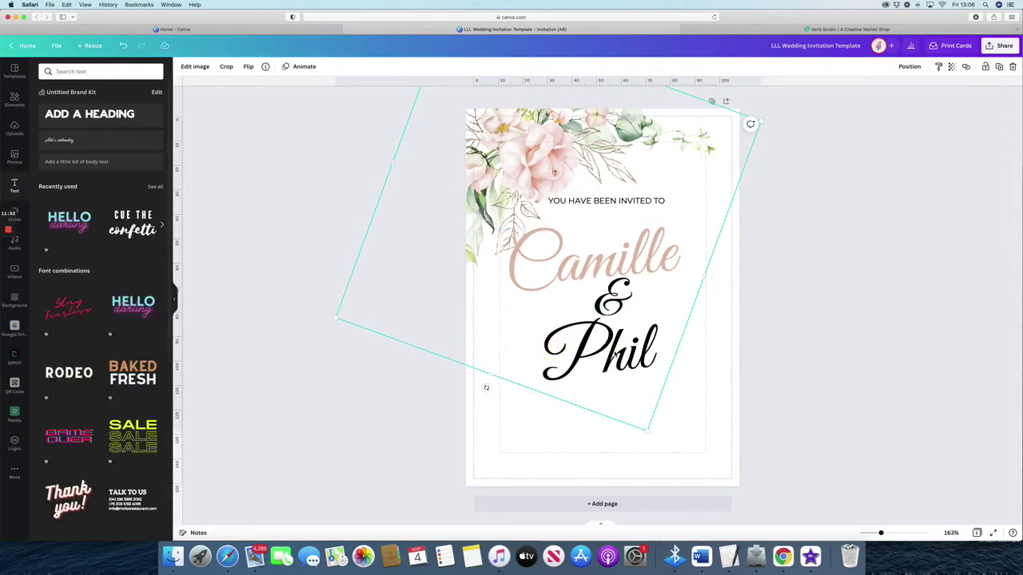
pyautogui.click(909, 67)
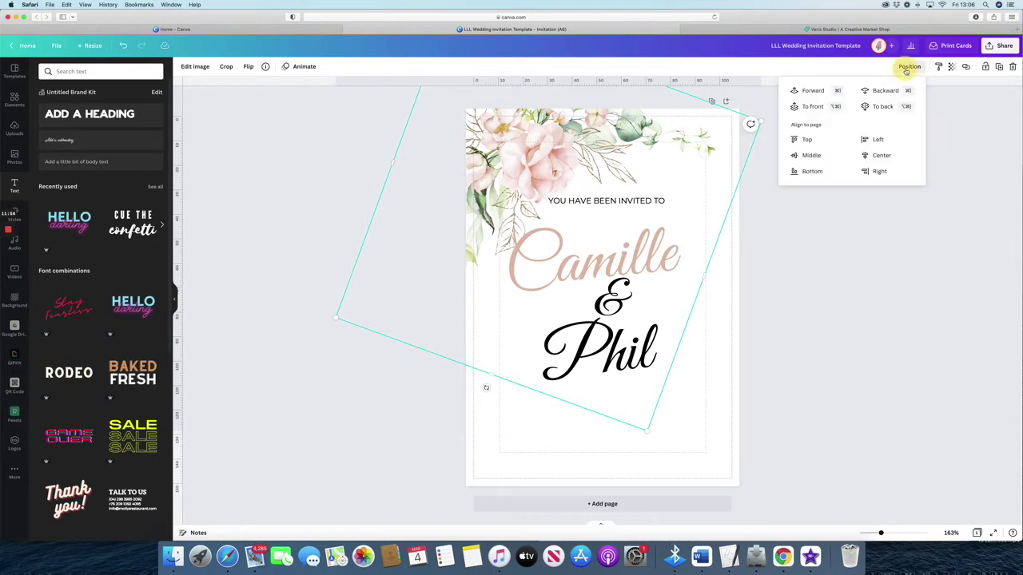
# - Make Phil blush pink and the ampersand sage green
pyautogui.click(606, 357)
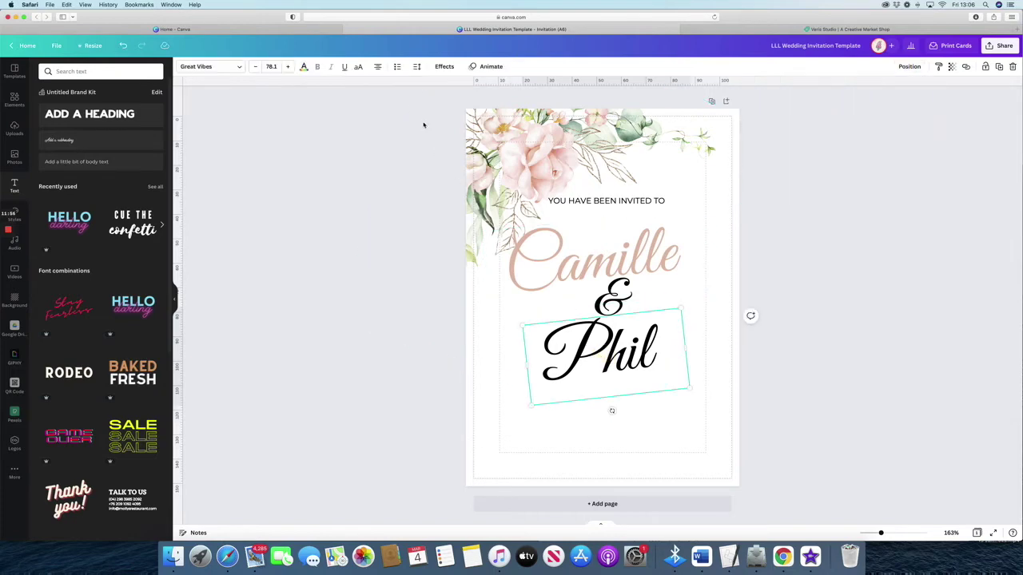
pyautogui.click(303, 68)
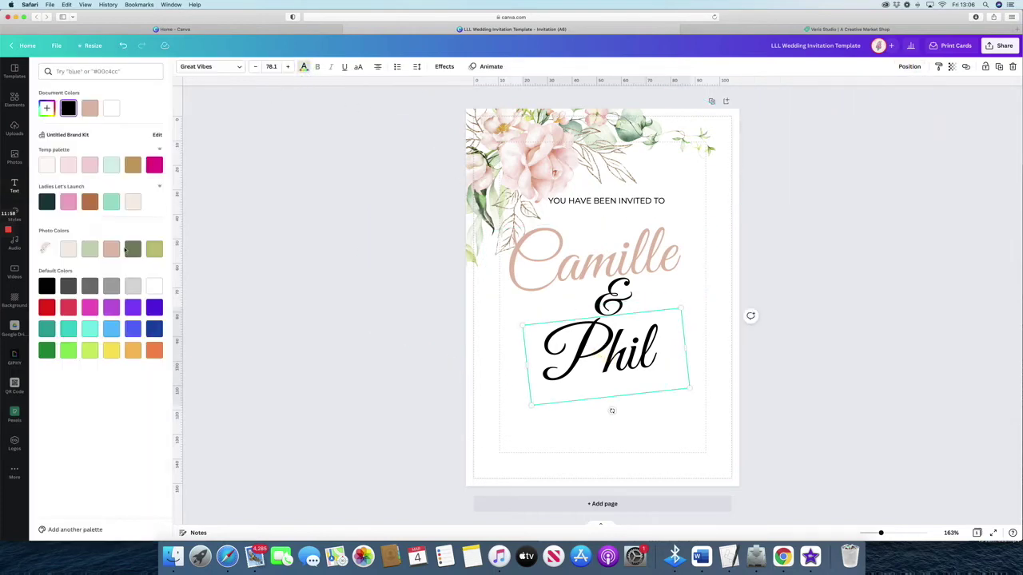
pyautogui.click(112, 251)
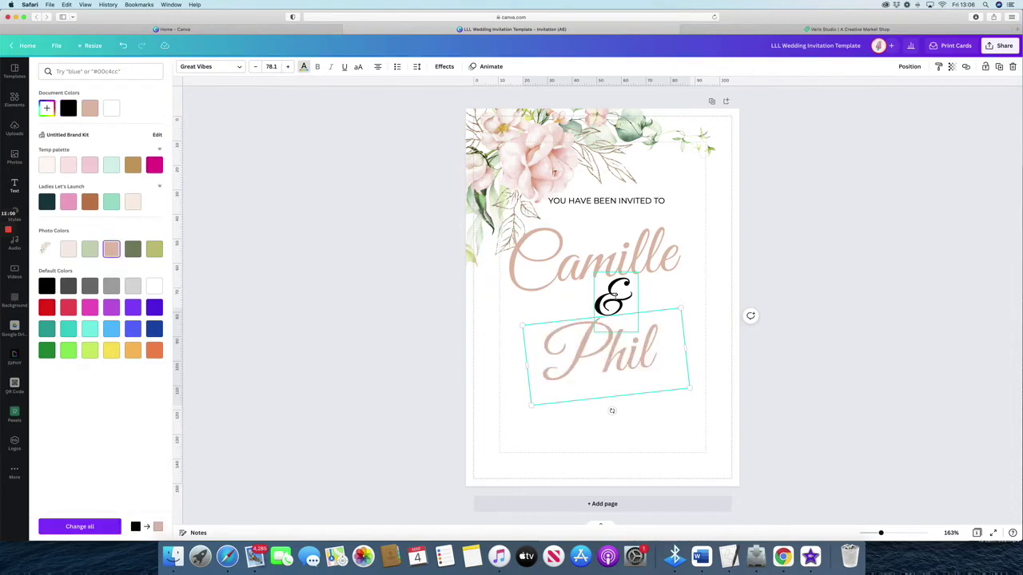
pyautogui.click(603, 302)
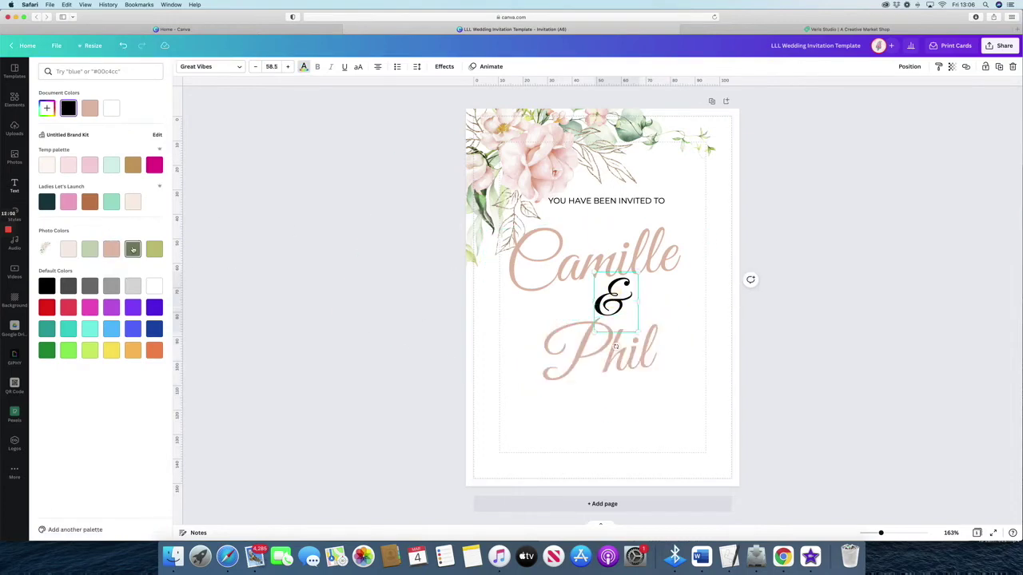
pyautogui.click(88, 250)
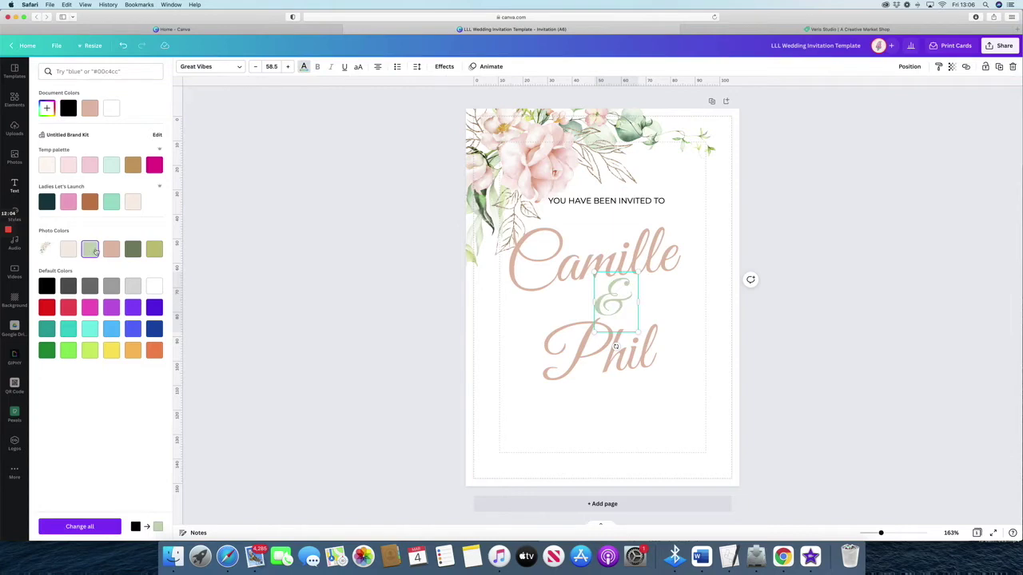
pyautogui.click(135, 251)
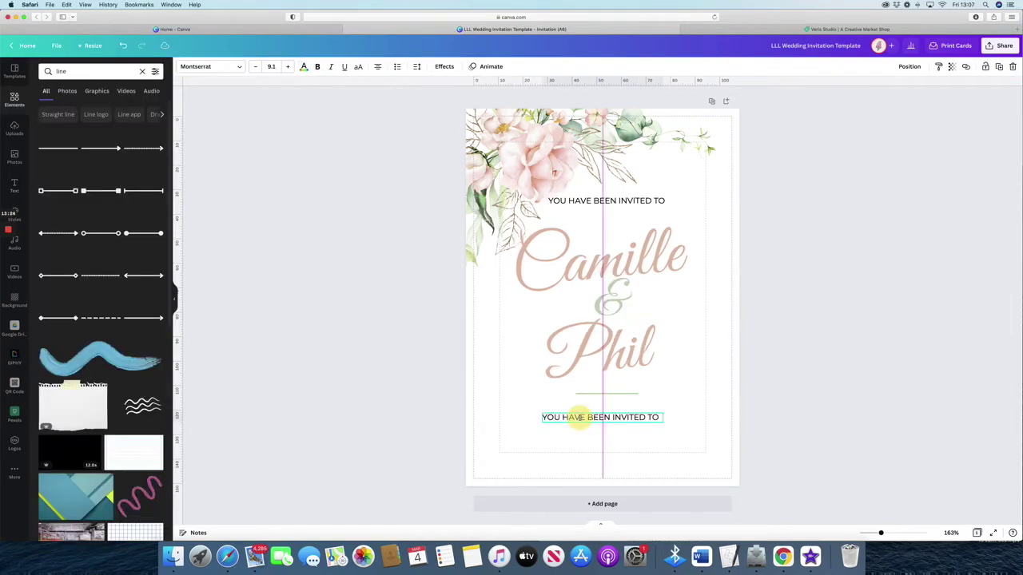
# - Replace the bottom line with the date '23. 04. 2022', enlarged and centred under the line
pyautogui.moveTo(650, 419); pyautogui.dragTo(553, 416)
pyautogui.write('23.')
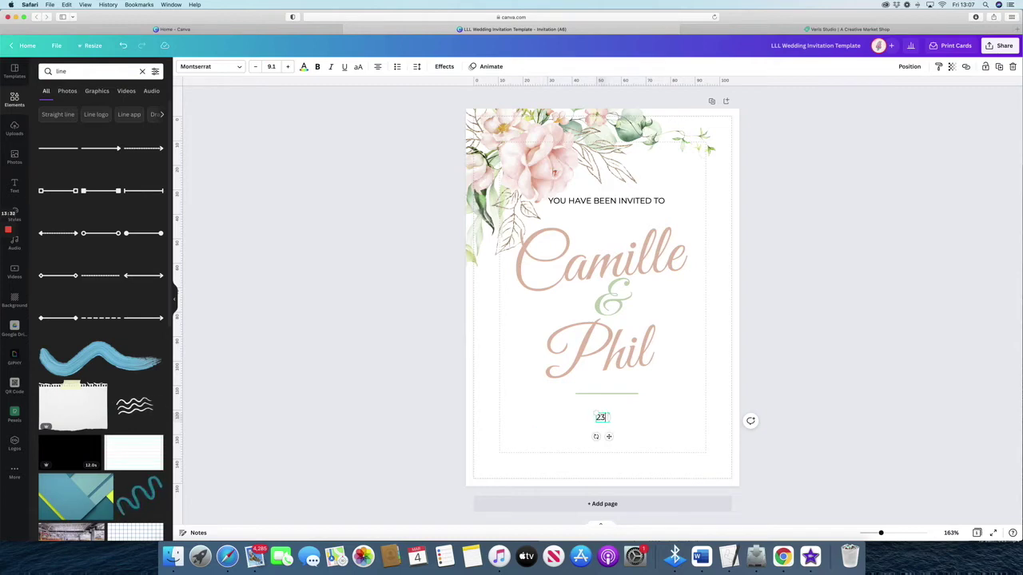
pyautogui.write('04.2022')
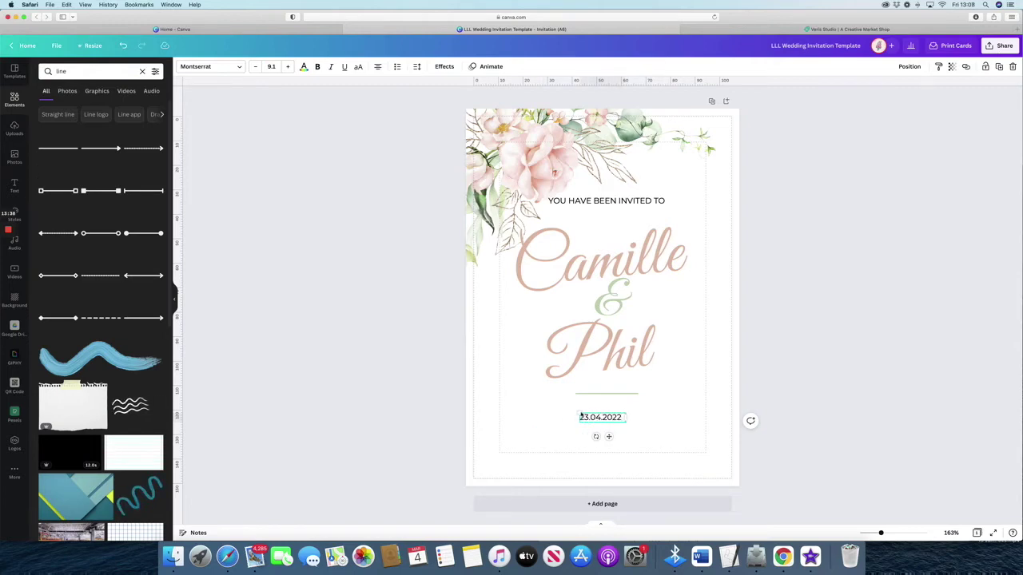
pyautogui.moveTo(581, 417); pyautogui.dragTo(562, 411)
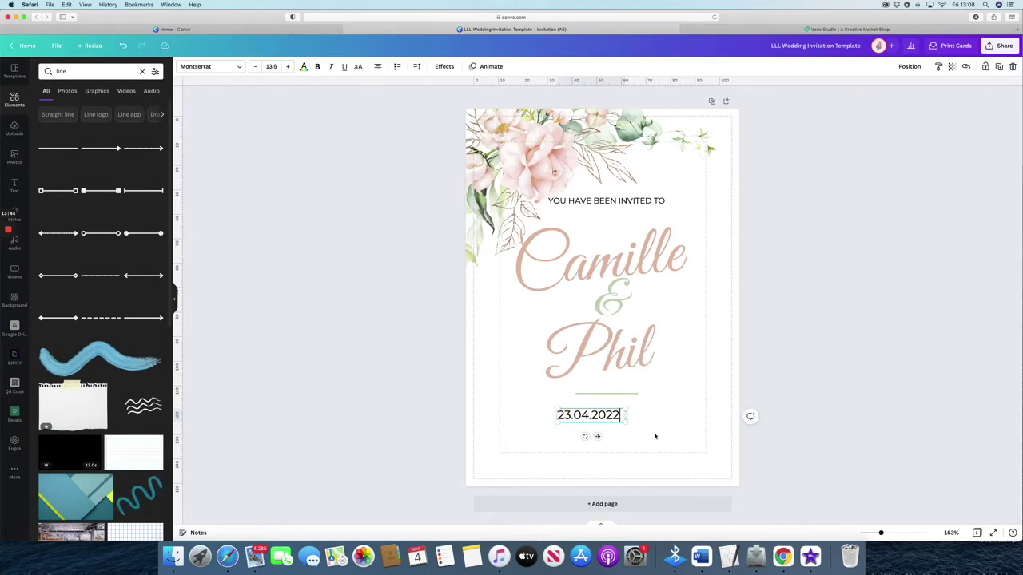
pyautogui.click(595, 415)
pyautogui.click(570, 414)
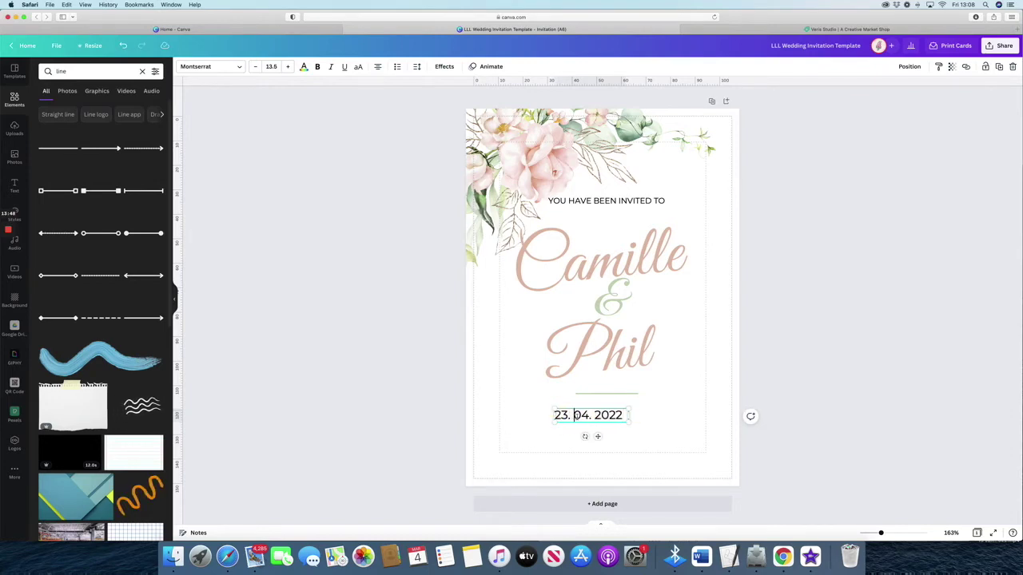
pyautogui.click(658, 432)
pyautogui.moveTo(597, 417); pyautogui.dragTo(612, 415)
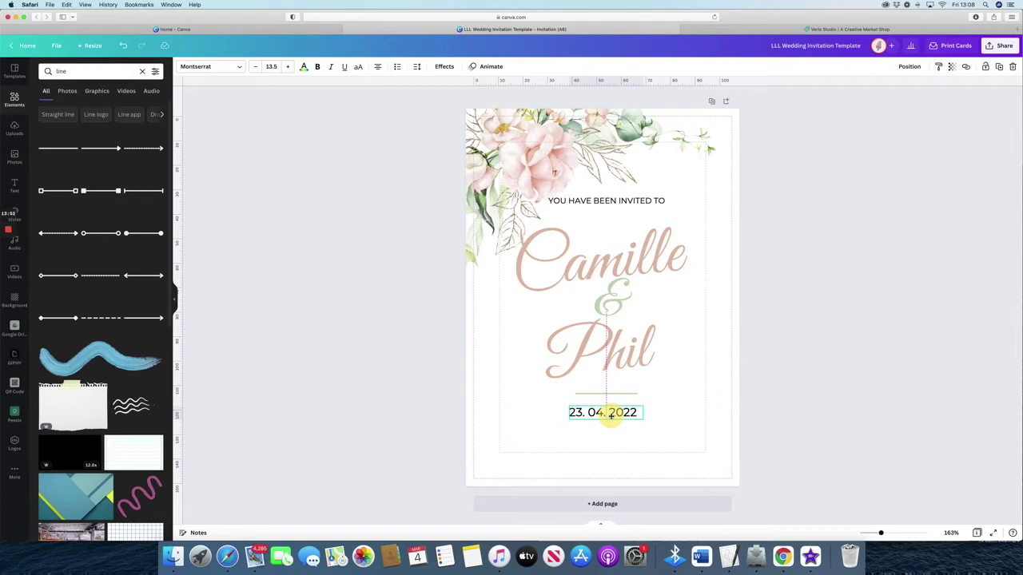
pyautogui.click(665, 434)
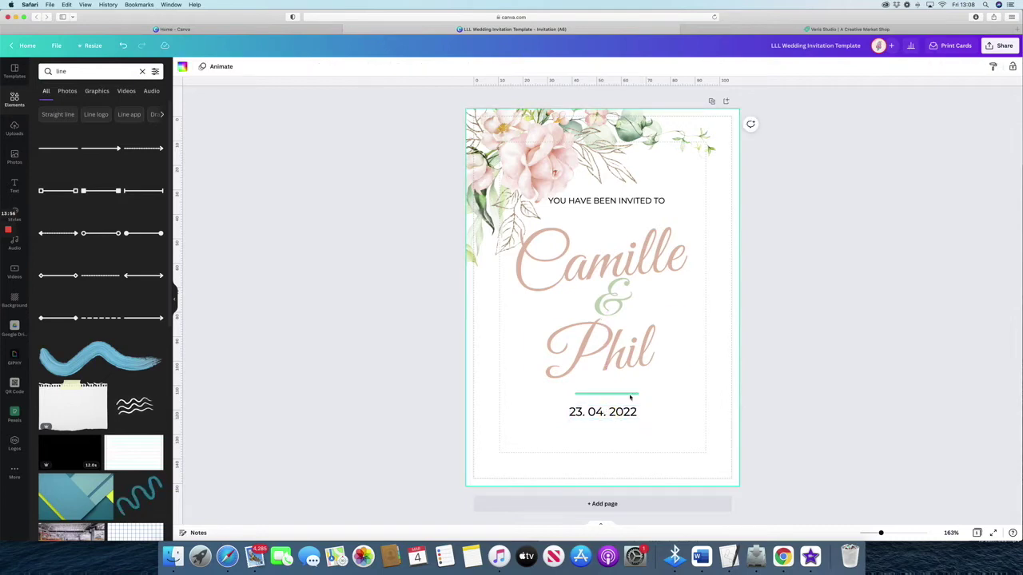
pyautogui.moveTo(605, 200); pyautogui.dragTo(605, 203)
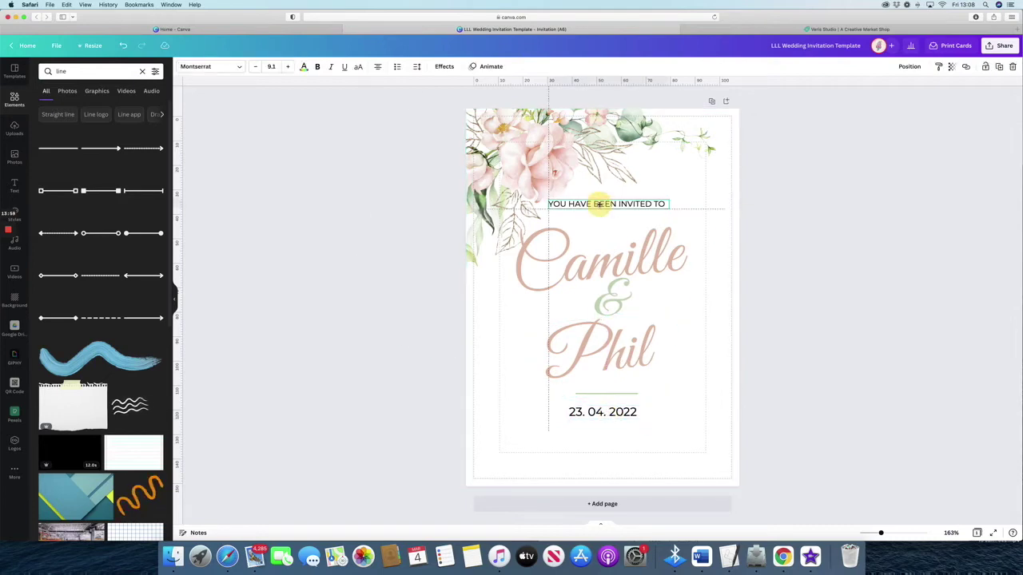
pyautogui.click(688, 350)
# - Add a small centred 'RSVP | YOUR NUMBER' line near the page bottom
pyautogui.write('t')
pyautogui.write('Rs')
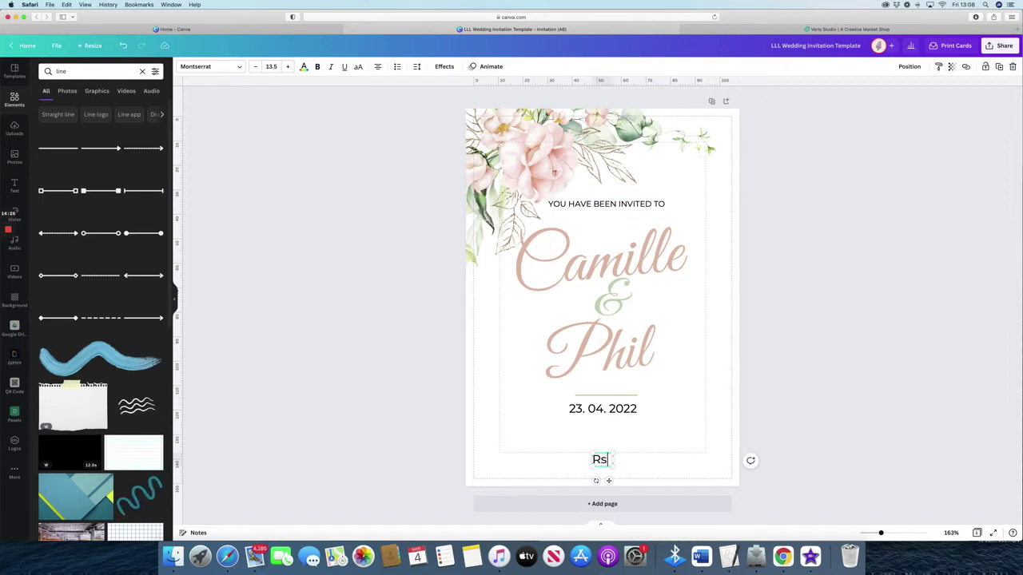
pyautogui.press('BackSpace')
pyautogui.write('SVP ')
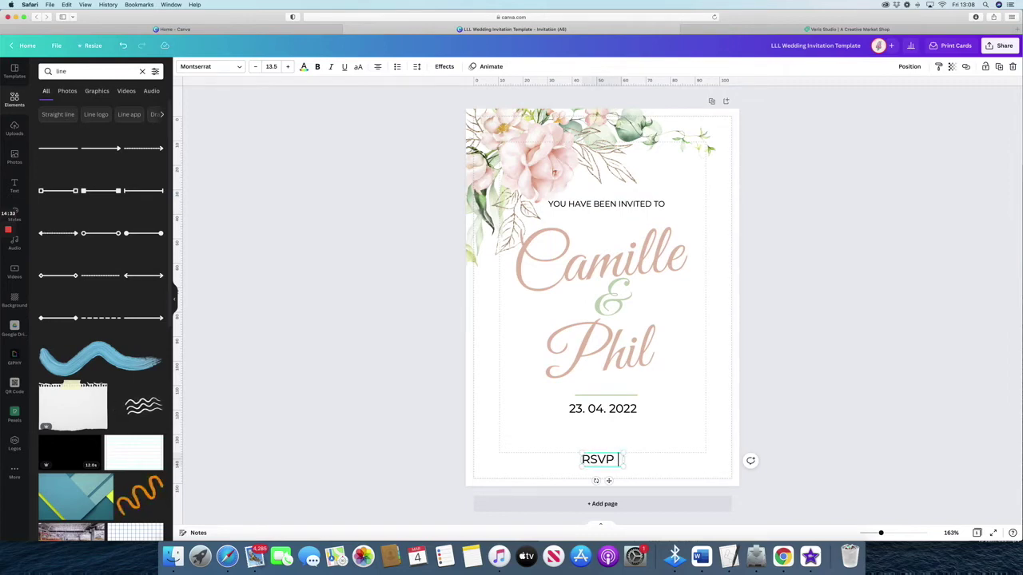
pyautogui.write('| ')
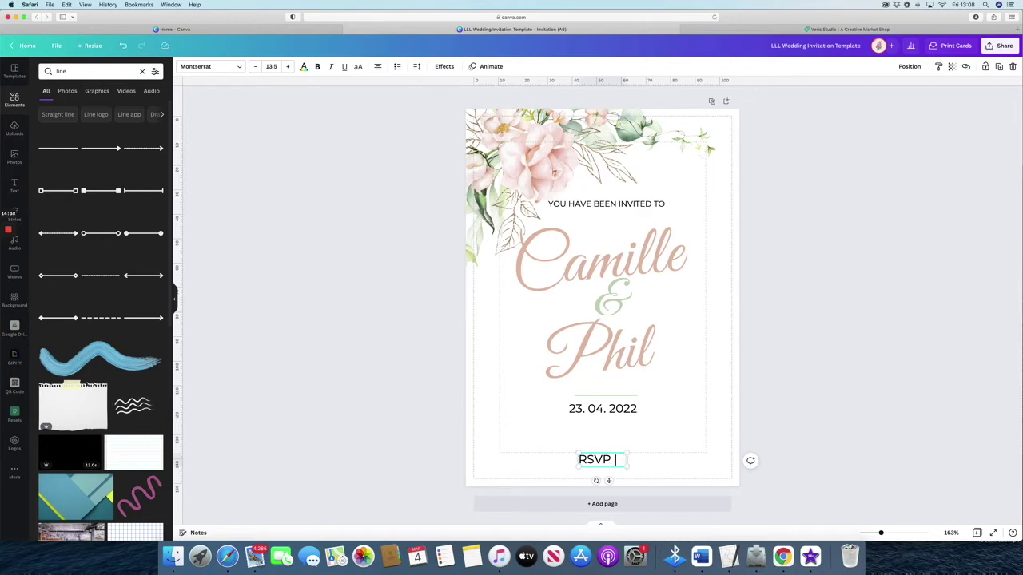
pyautogui.write('YOUR NUMBER')
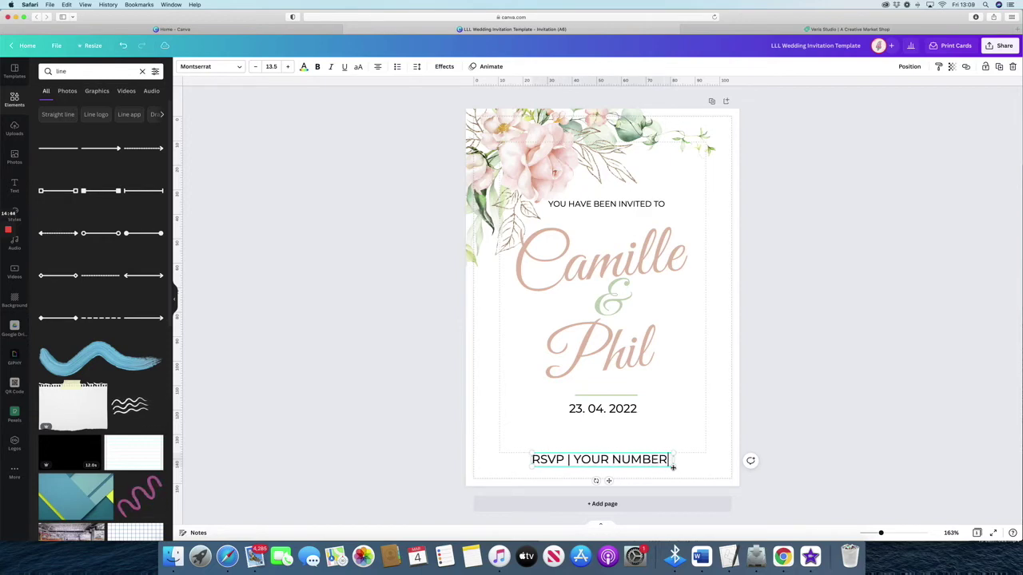
pyautogui.moveTo(672, 468); pyautogui.dragTo(608, 461)
pyautogui.click(609, 441)
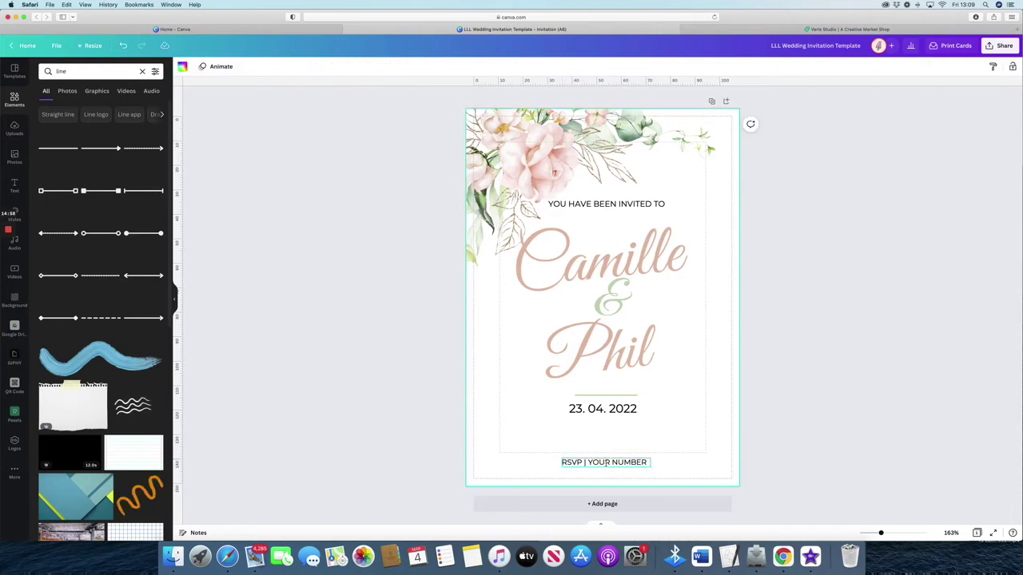
# - Duplicate the date and place the copy directly below the original
pyautogui.click(618, 410)
pyautogui.press('super+d')
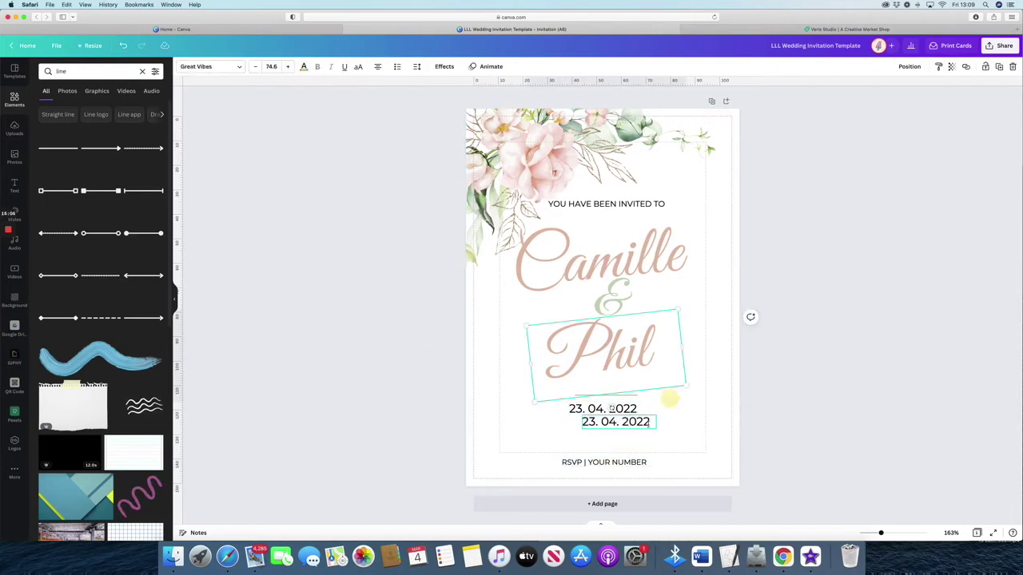
pyautogui.moveTo(634, 422); pyautogui.dragTo(621, 429)
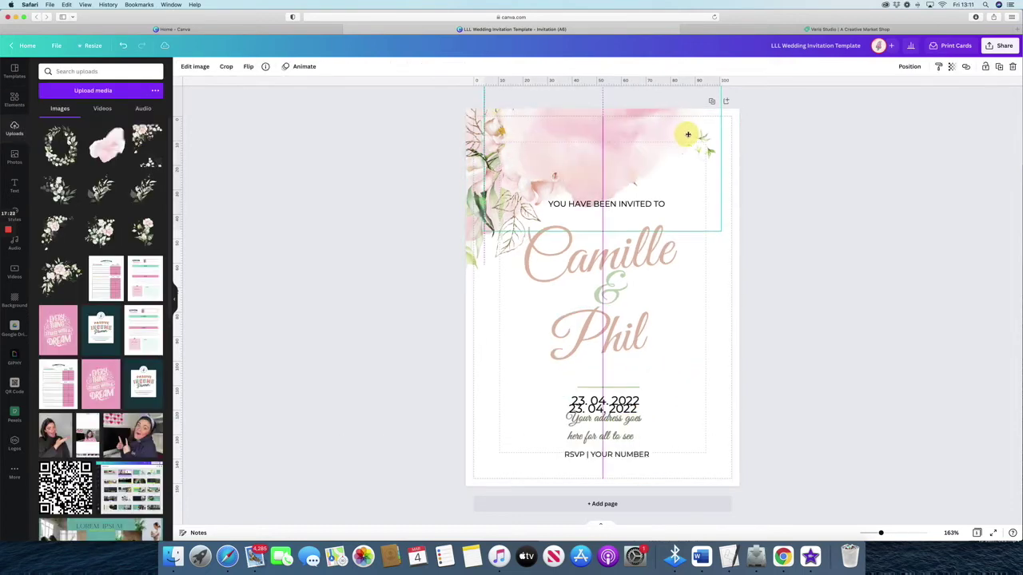
# - Move the pink watercolour toward the top right, behind the repositioned floral artwork
pyautogui.moveTo(684, 133); pyautogui.dragTo(708, 110)
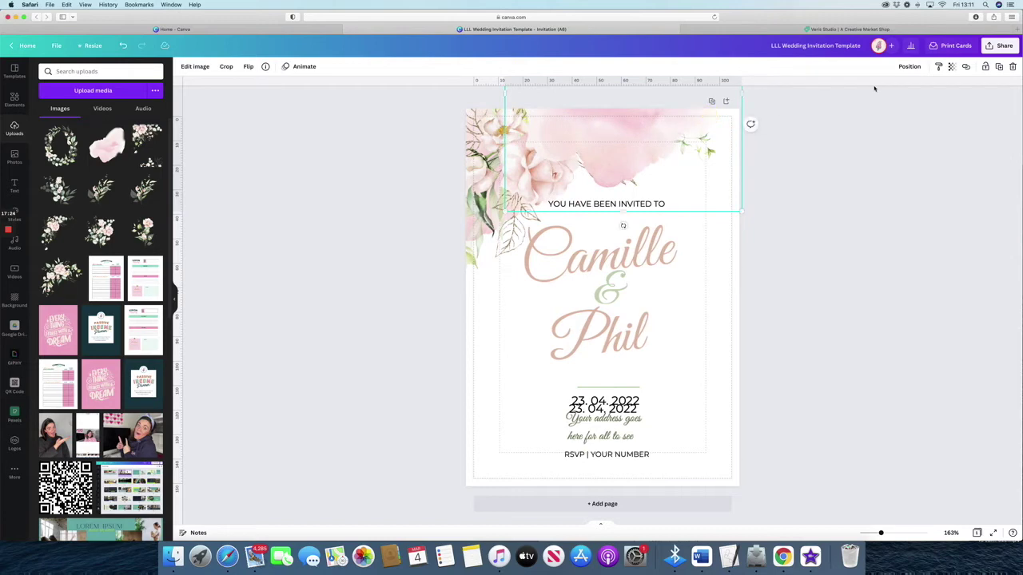
pyautogui.click(910, 66)
pyautogui.click(884, 97)
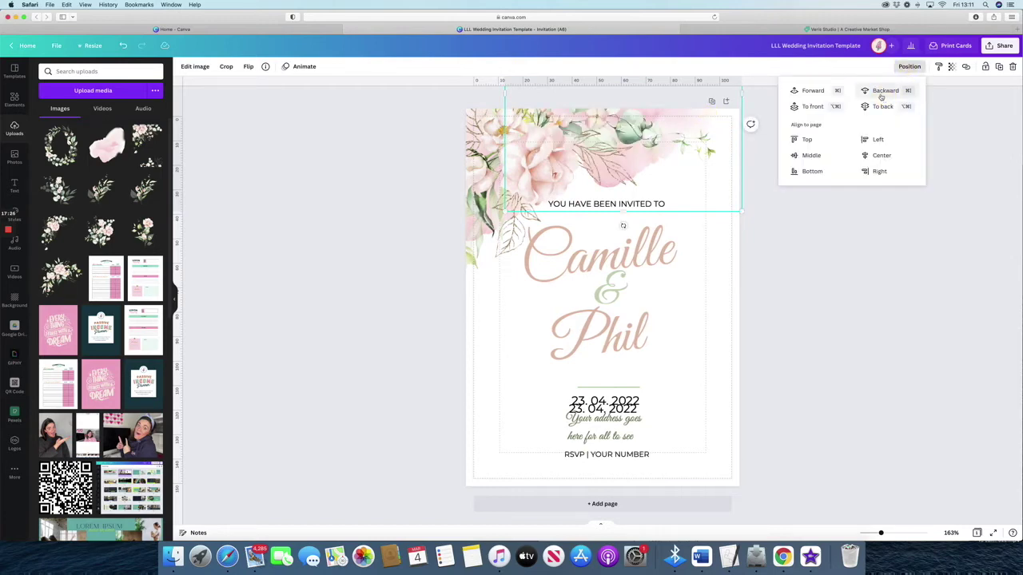
pyautogui.click(708, 202)
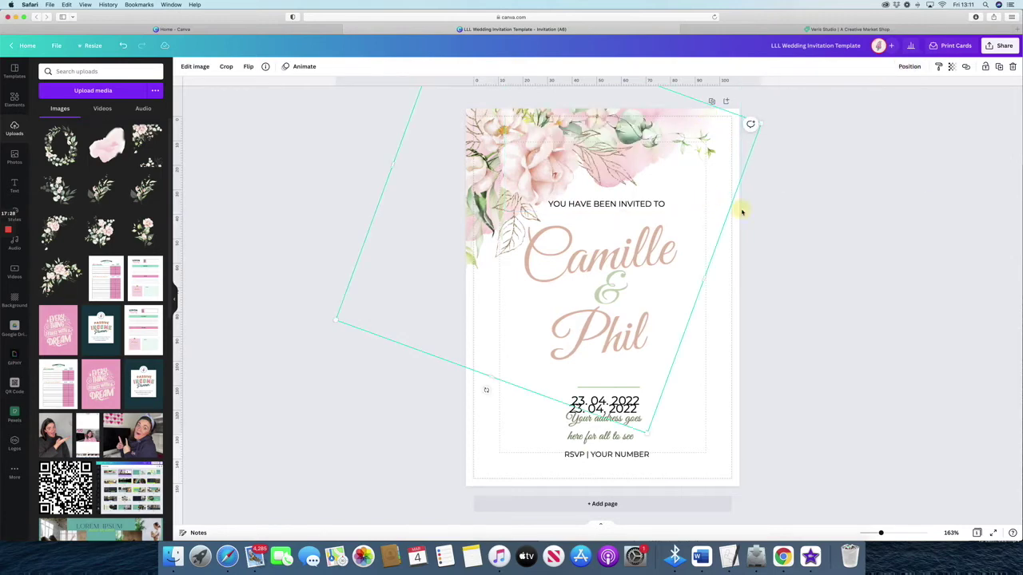
pyautogui.moveTo(740, 211); pyautogui.dragTo(699, 194)
pyautogui.click(821, 224)
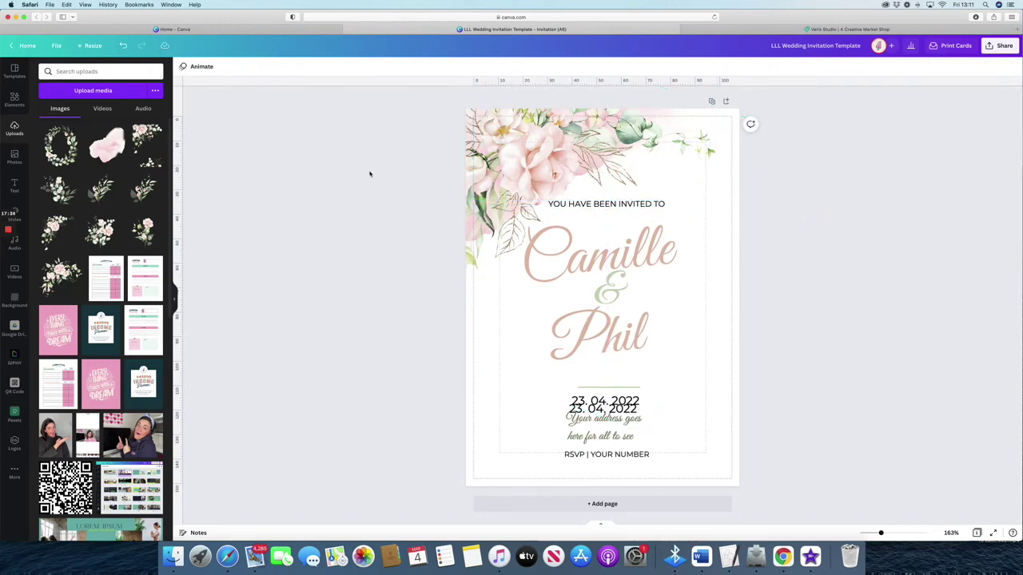
# - Add a second pink watercolour in the bottom-right corner and make Camille dark
pyautogui.click(105, 140)
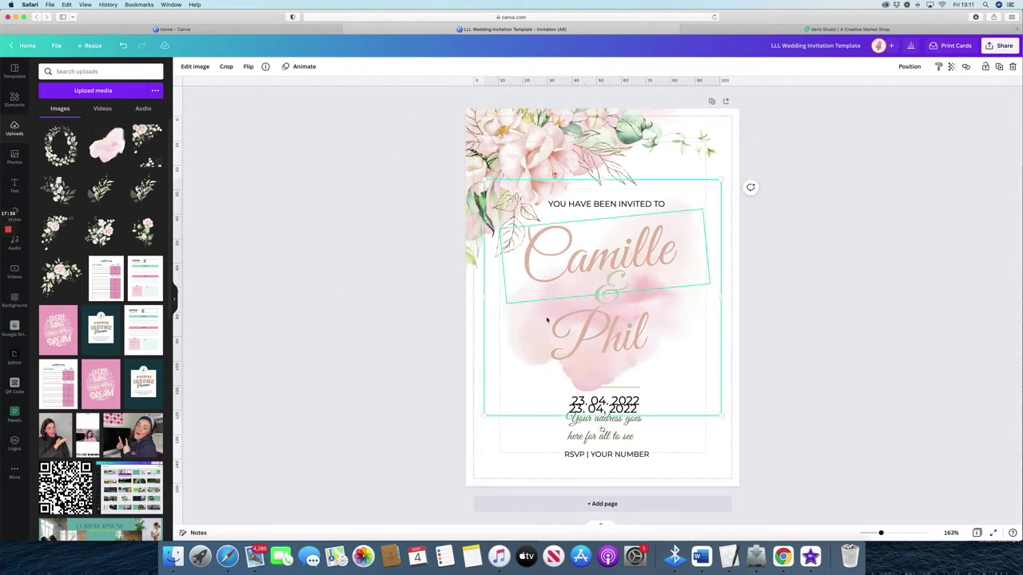
pyautogui.moveTo(688, 342); pyautogui.dragTo(826, 488)
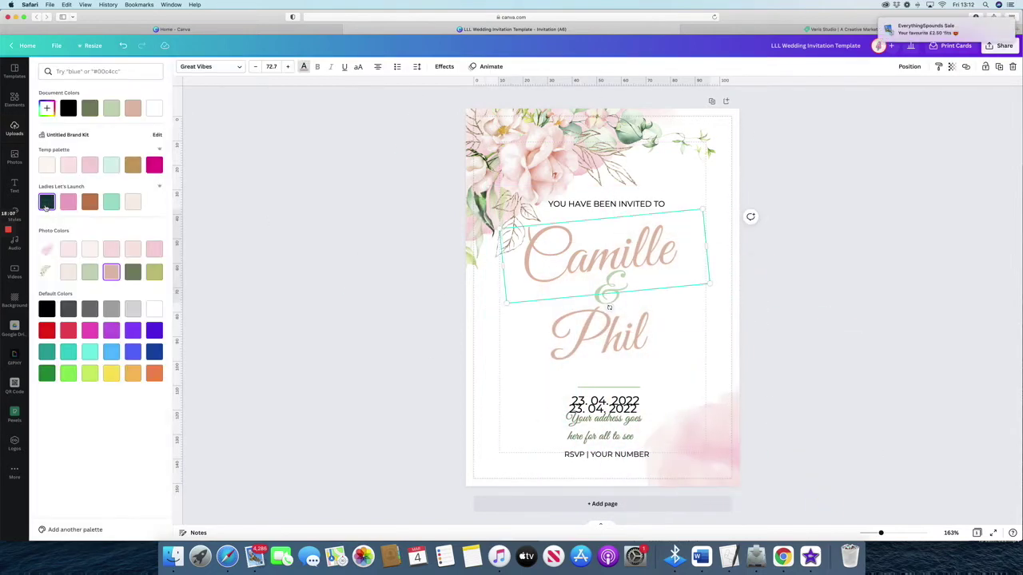
pyautogui.click(46, 201)
# - Make Camille and Phil black with the Document Colors swatch, leaving the ampersand sage green
pyautogui.click(70, 109)
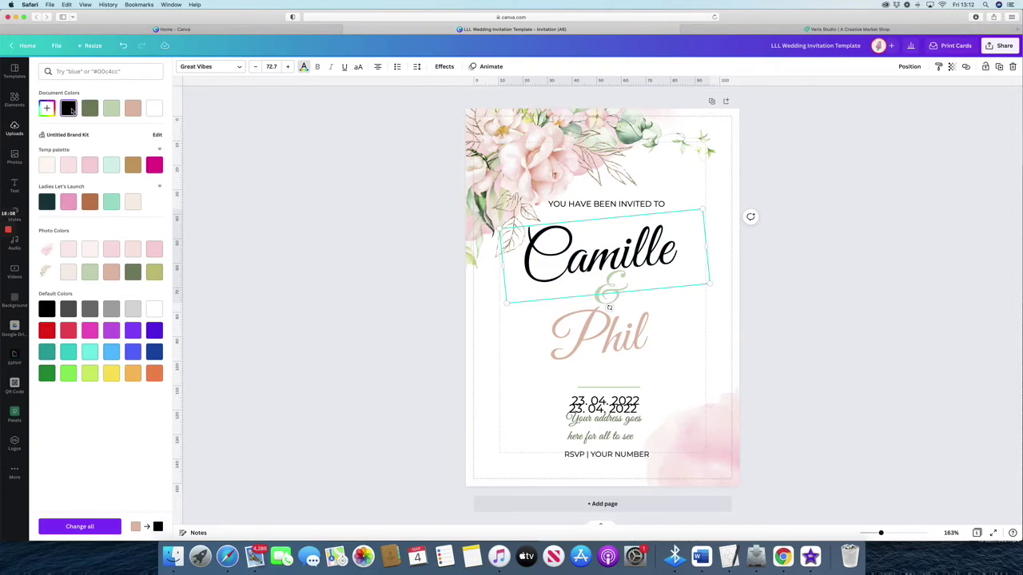
pyautogui.click(600, 331)
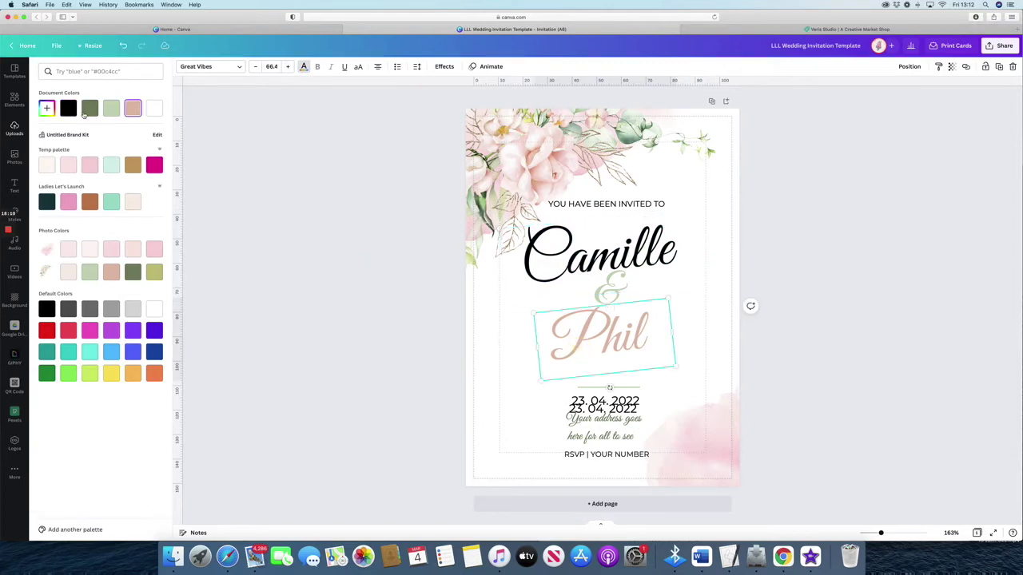
pyautogui.click(330, 168)
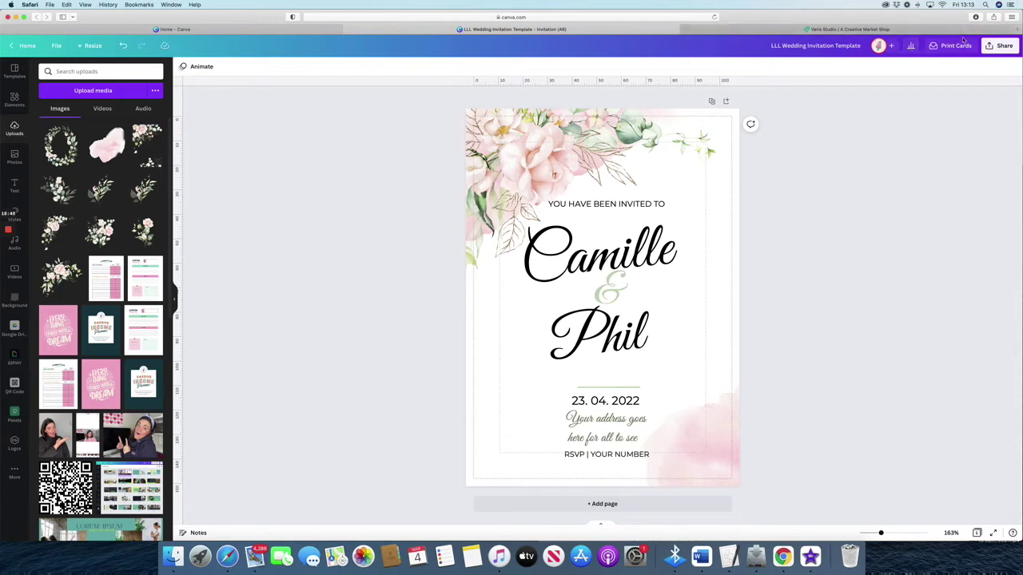
# - Open the invitation's Share download options and set the file type to PNG
pyautogui.click(991, 47)
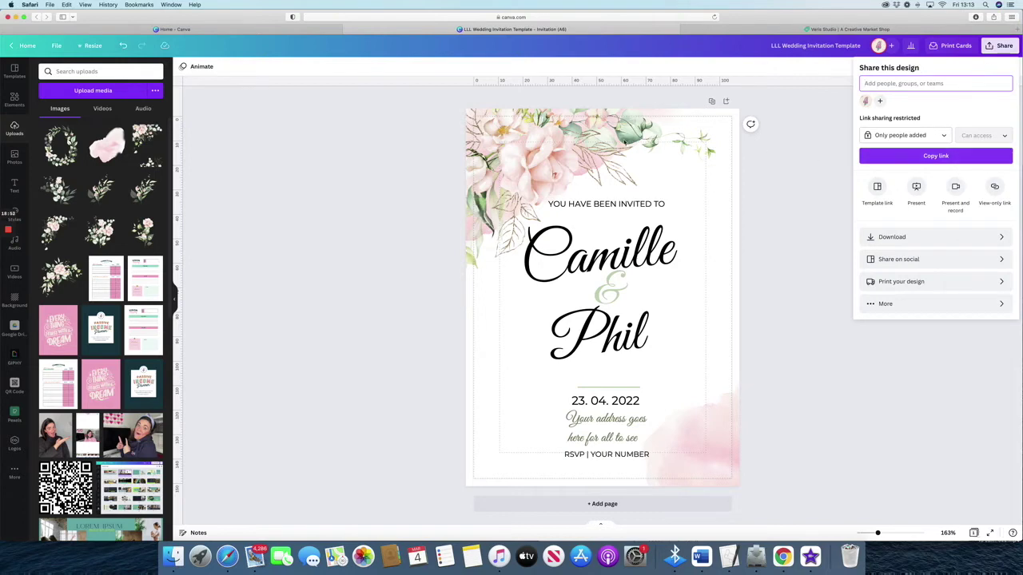
pyautogui.click(24, 17)
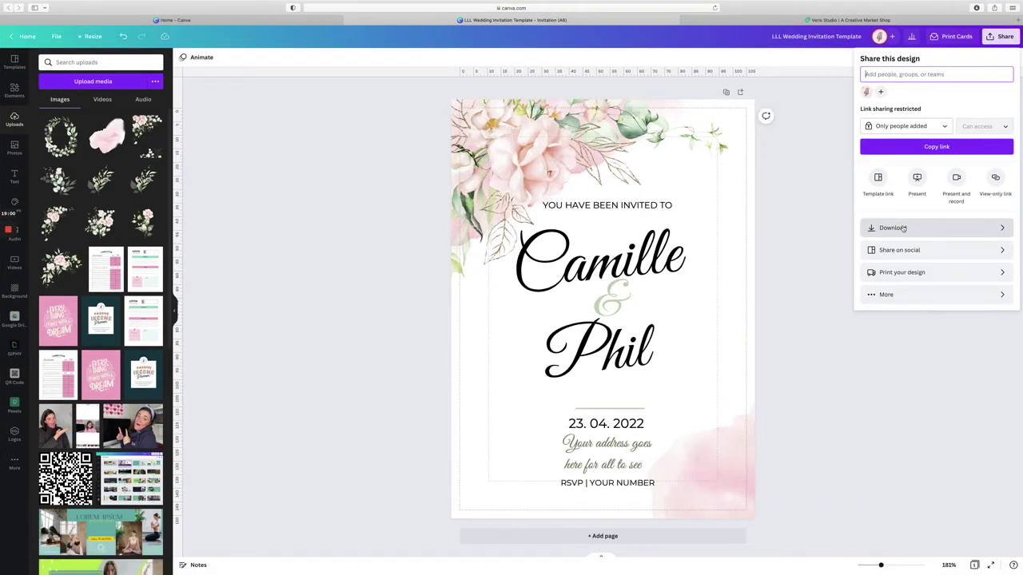
pyautogui.click(901, 228)
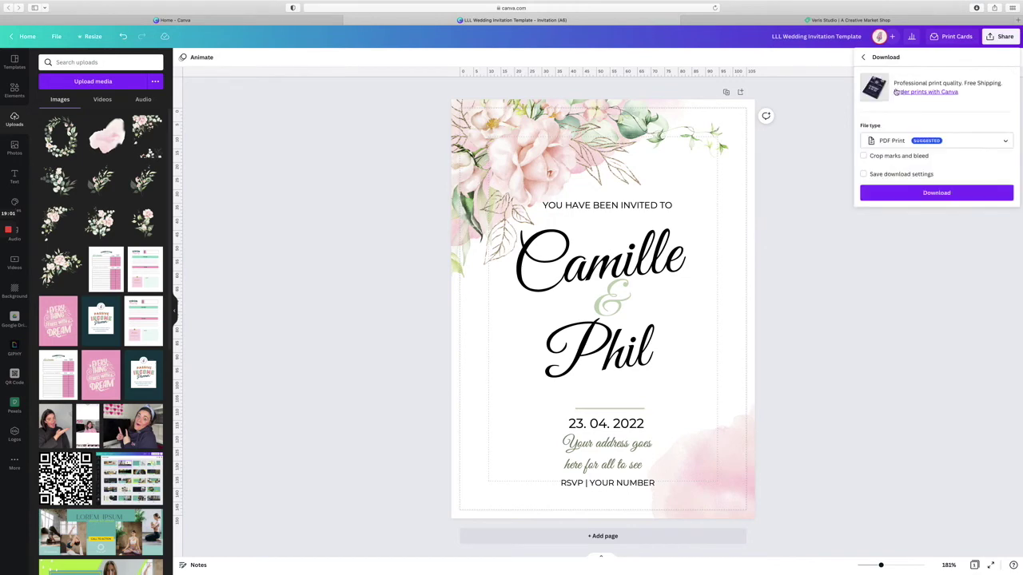
pyautogui.click(931, 141)
pyautogui.click(894, 81)
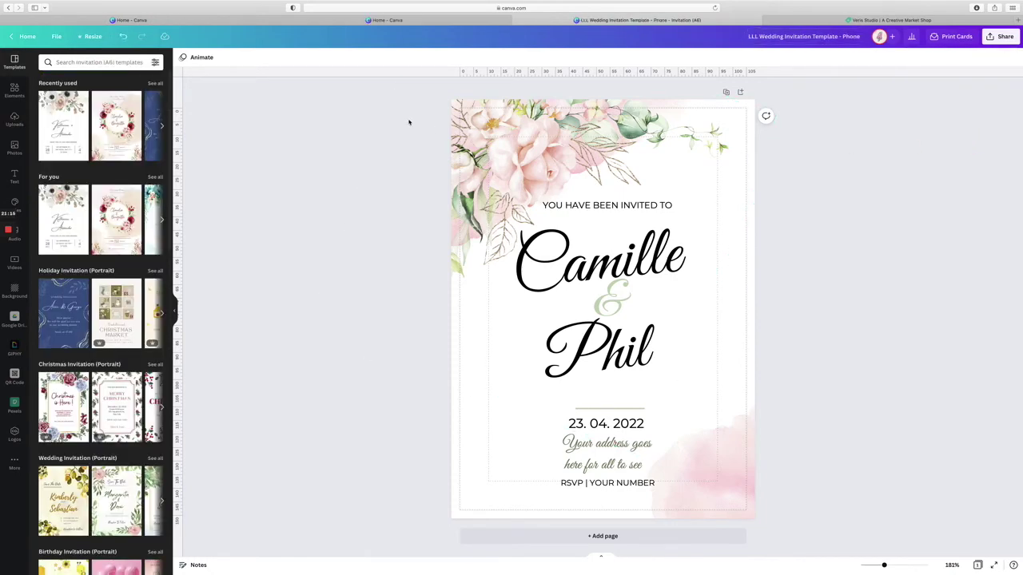
# - Resize the Phone copy to Instagram Story, 1080 × 1920 px, from the File menu
pyautogui.click(55, 38)
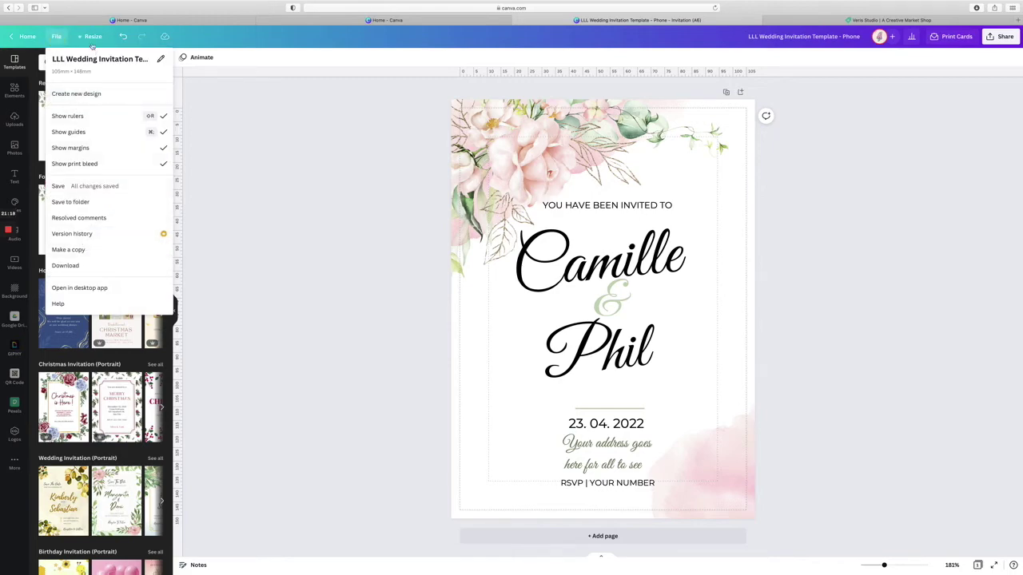
pyautogui.click(92, 37)
pyautogui.click(93, 37)
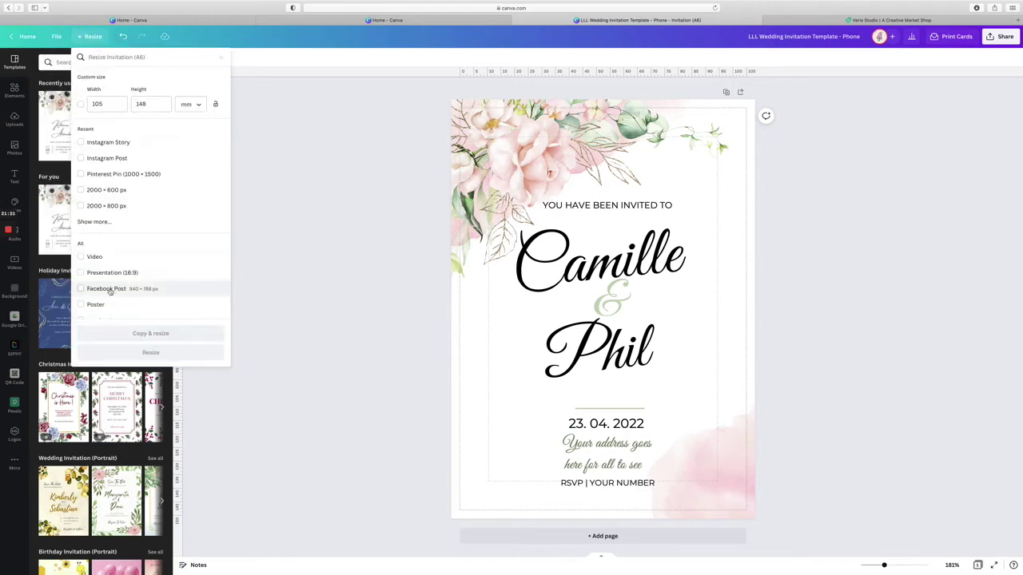
pyautogui.click(81, 142)
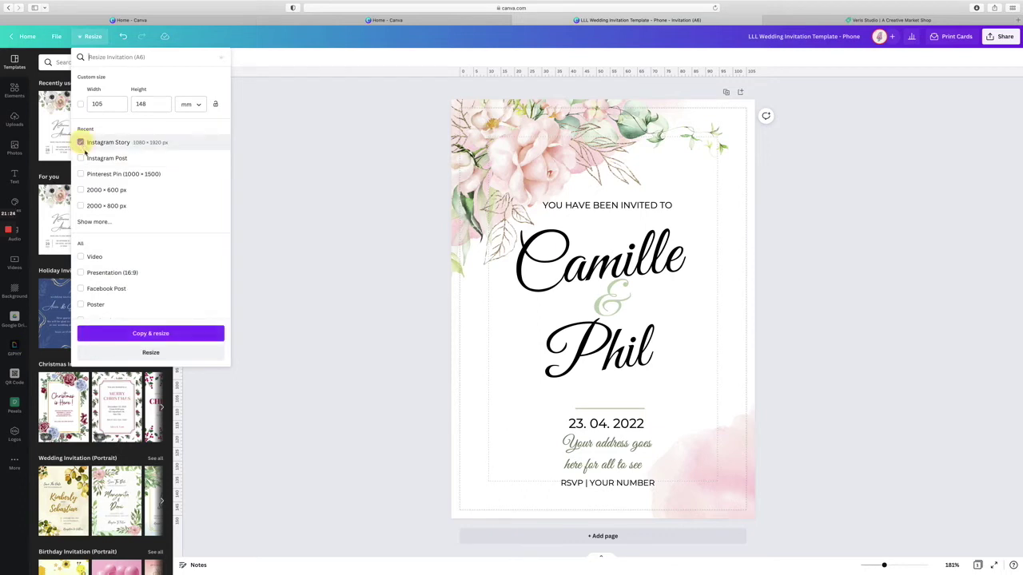
pyautogui.click(152, 355)
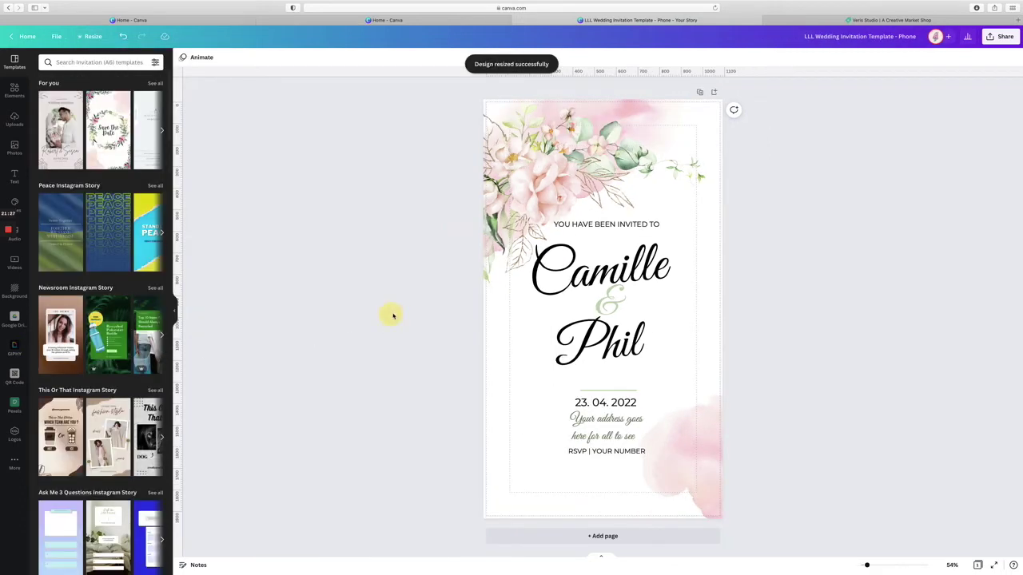
# - Move the floral image upright to the top-left, nudge the watercolour, and recentre the divider
pyautogui.moveTo(523, 132)
pyautogui.mouseDown()
pyautogui.moveTo(524, 142)
pyautogui.moveTo(522, 117)
pyautogui.mouseUp()
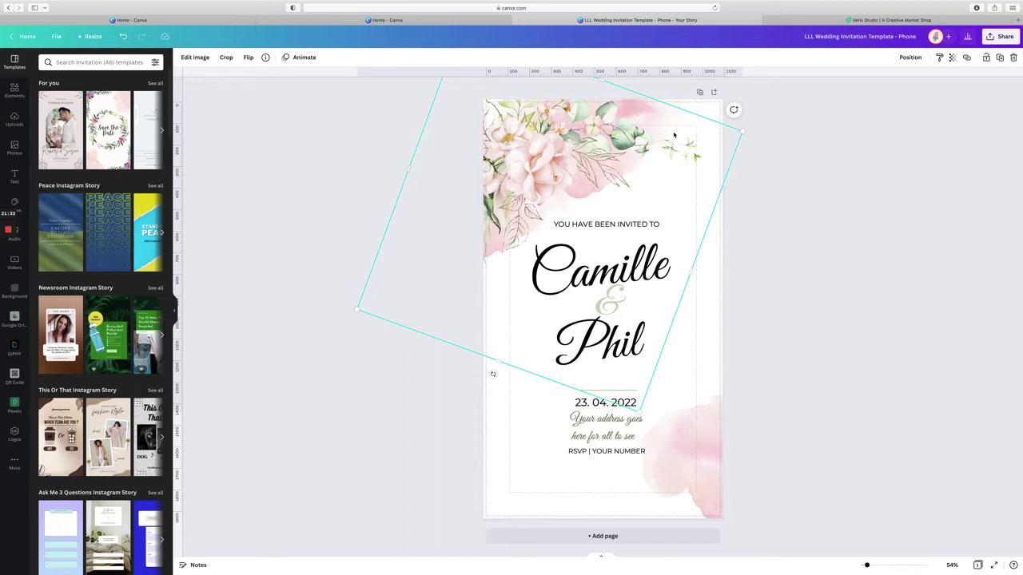
pyautogui.moveTo(674, 136); pyautogui.dragTo(617, 119)
pyautogui.click(370, 132)
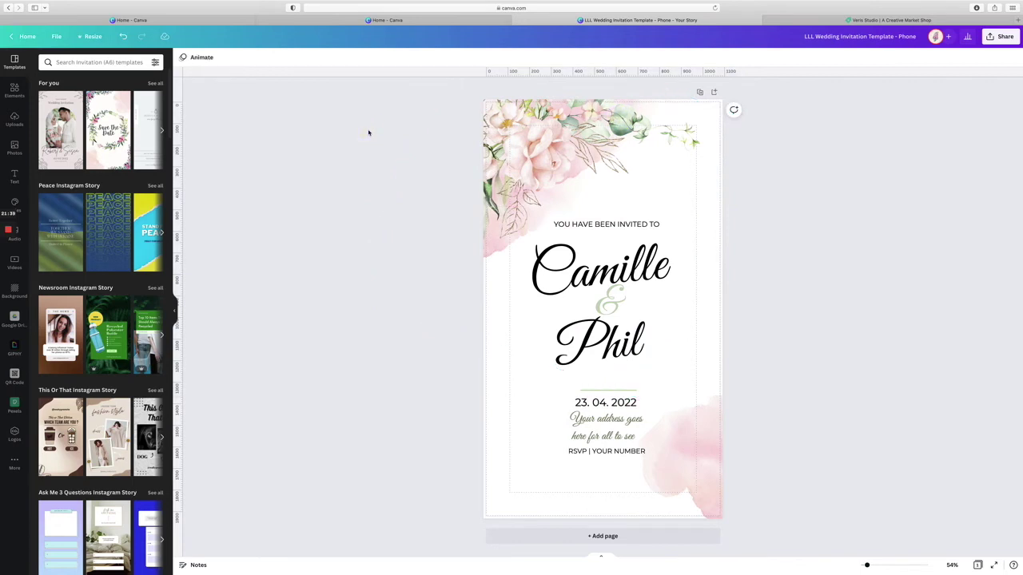
pyautogui.moveTo(690, 475); pyautogui.dragTo(681, 491)
pyautogui.moveTo(590, 389); pyautogui.dragTo(591, 383)
pyautogui.click(811, 382)
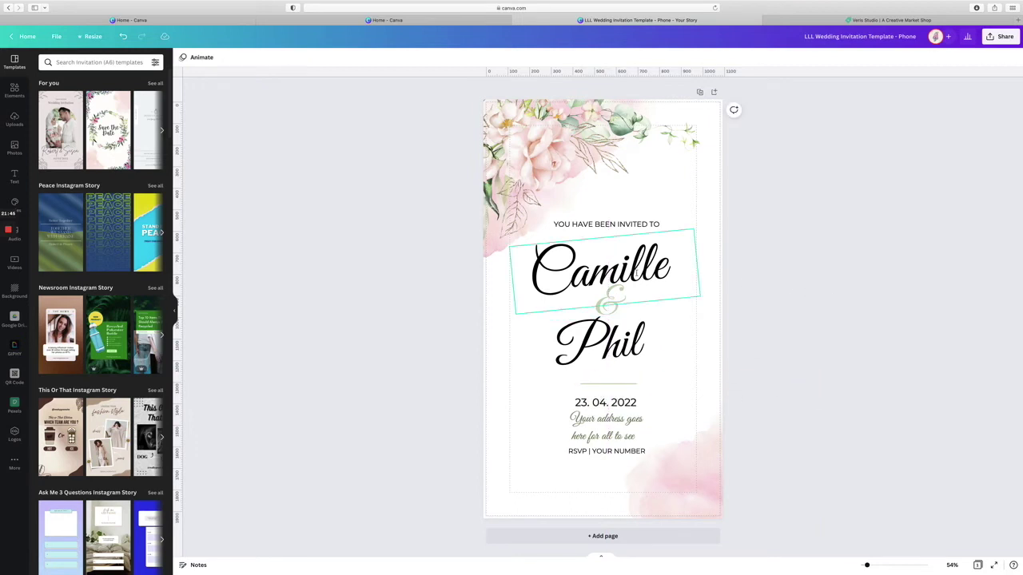
# - Open the story design's Share settings to show the link access choices
pyautogui.click(620, 224)
pyautogui.click(822, 244)
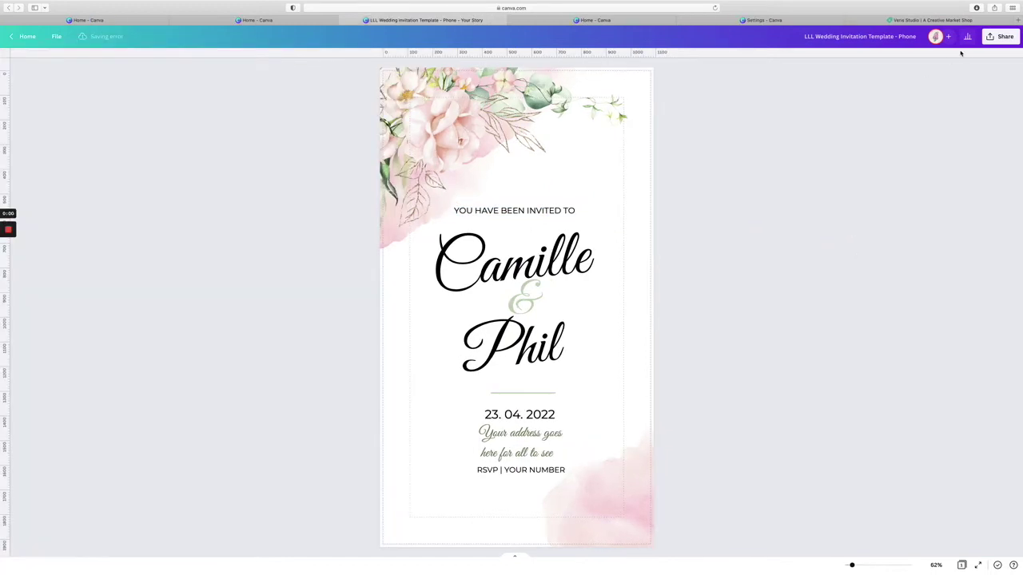
pyautogui.click(1003, 38)
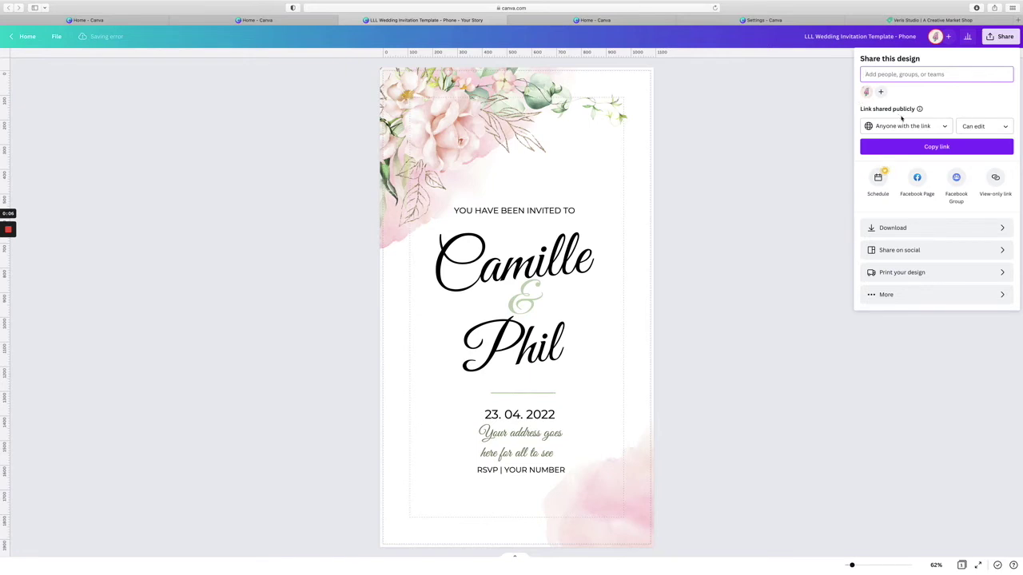
pyautogui.click(945, 127)
# - Set link access to Anyone with the link with Can edit permission
pyautogui.click(951, 184)
pyautogui.click(1004, 128)
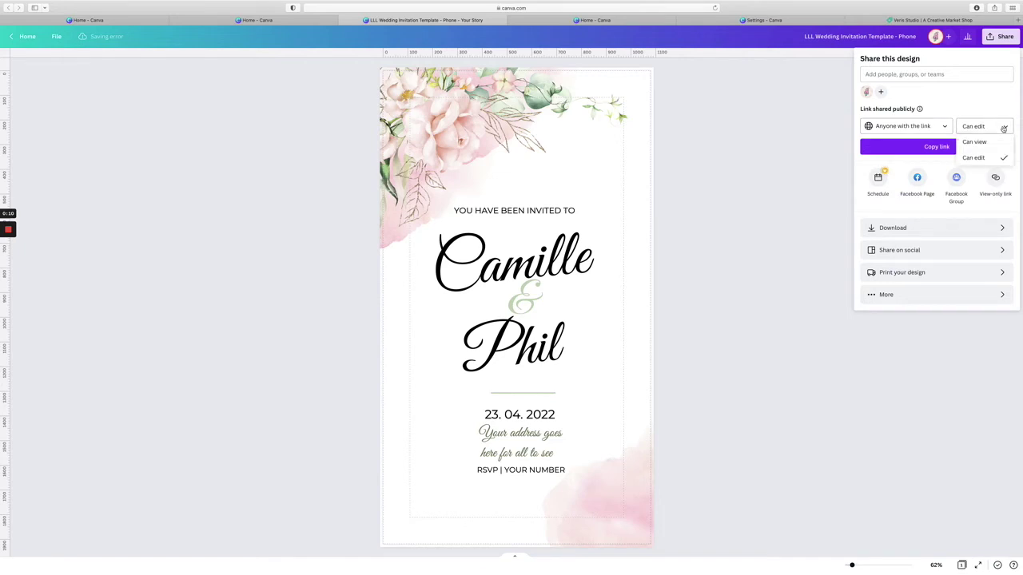
pyautogui.click(988, 158)
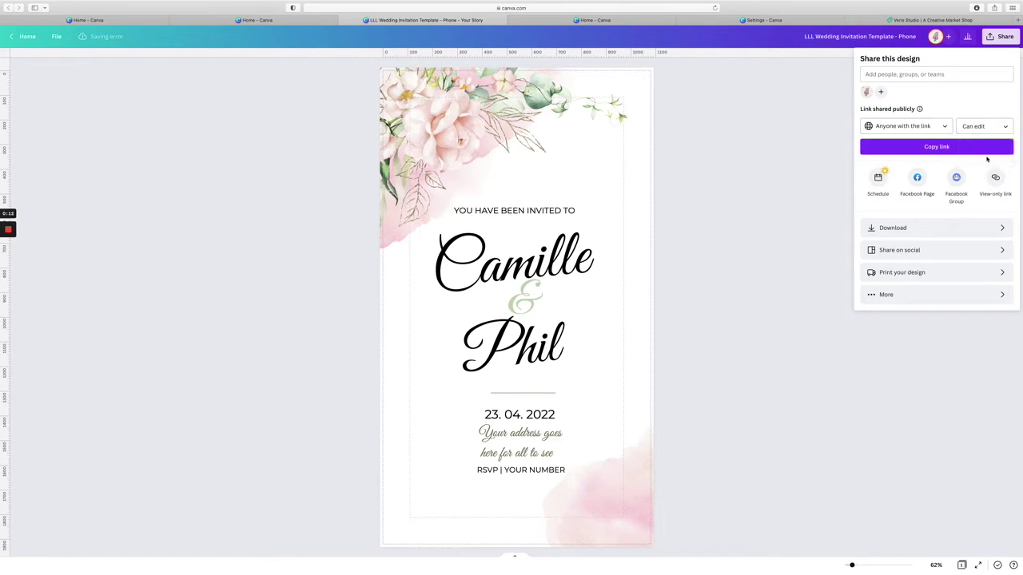
# - Copy the design's template link from the More sharing options
pyautogui.click(882, 295)
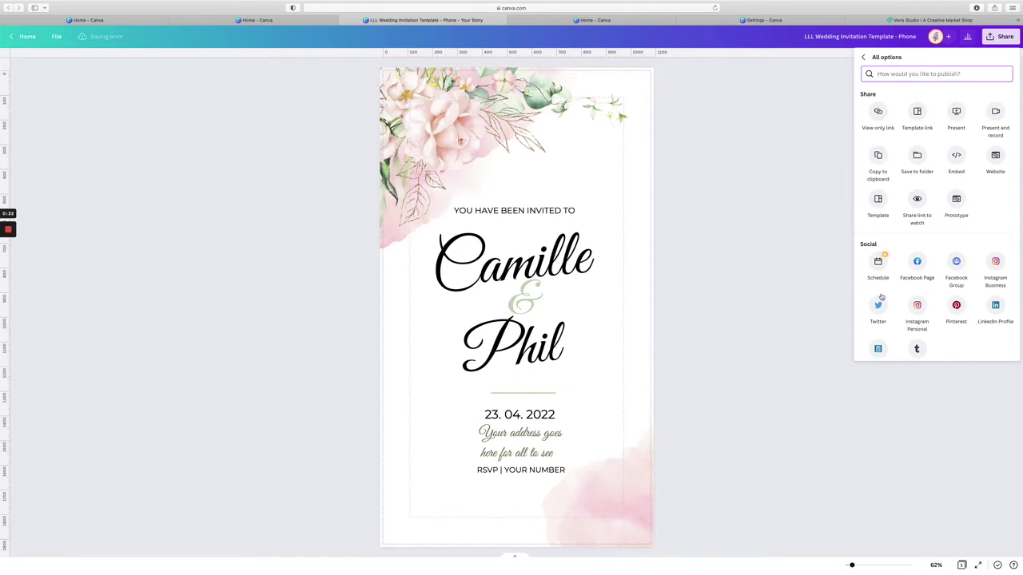
pyautogui.scroll(-1, 917, 117)
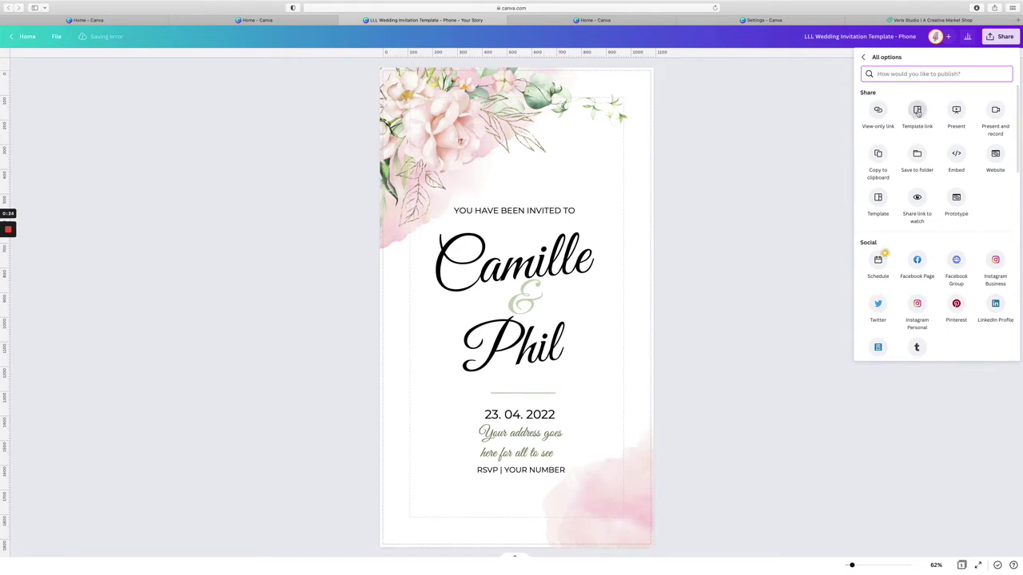
pyautogui.click(918, 112)
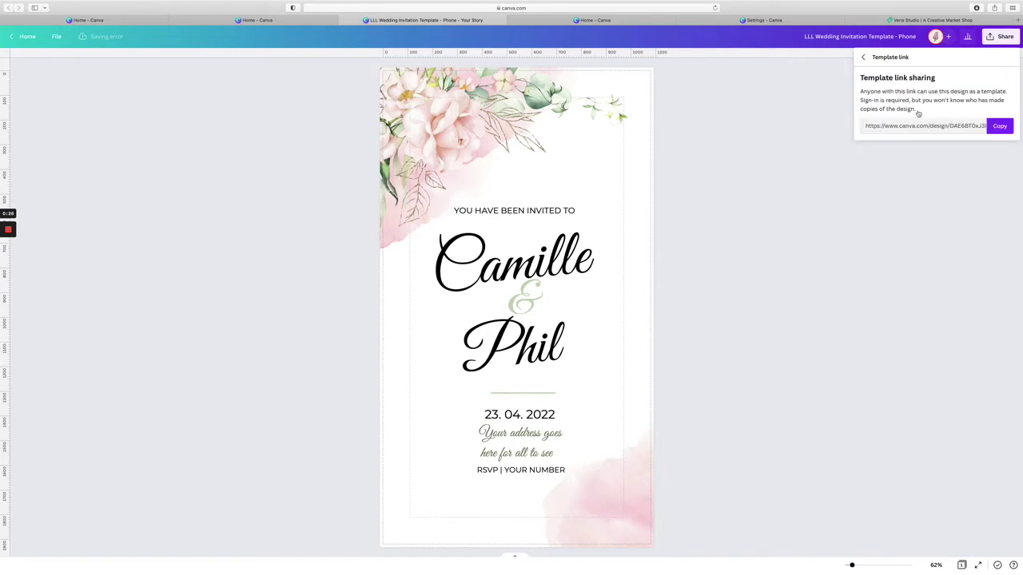
pyautogui.click(999, 128)
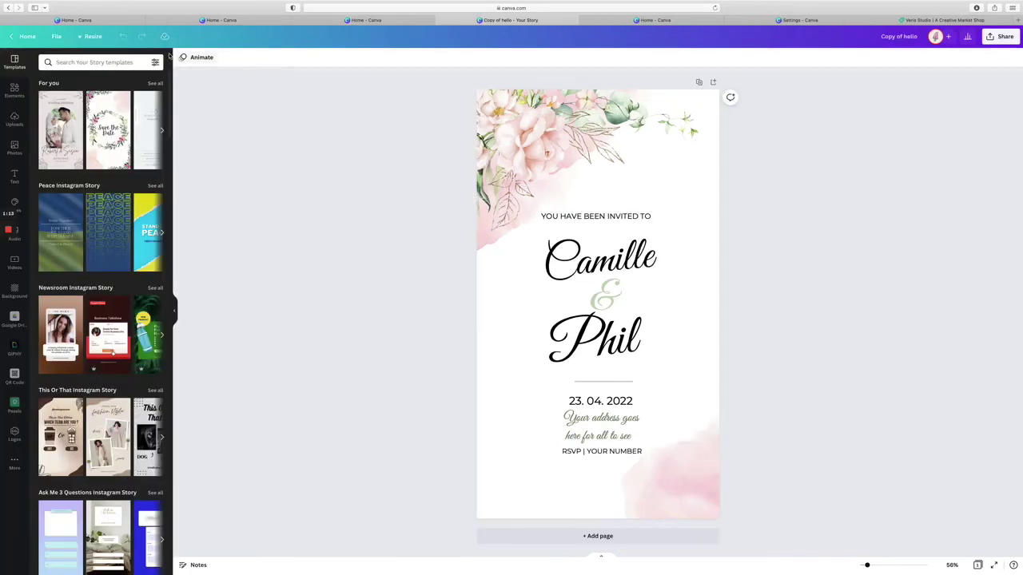
# - Create a Poster-sized (42 × 59.4 cm) copy by searching 'poster' in Resize
pyautogui.click(94, 37)
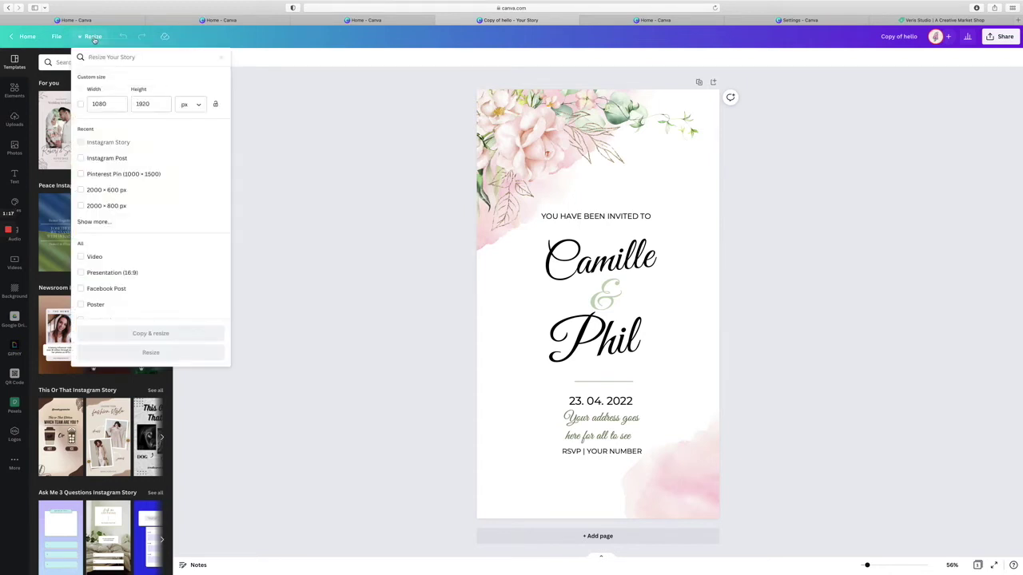
pyautogui.scroll(-1, 113, 98)
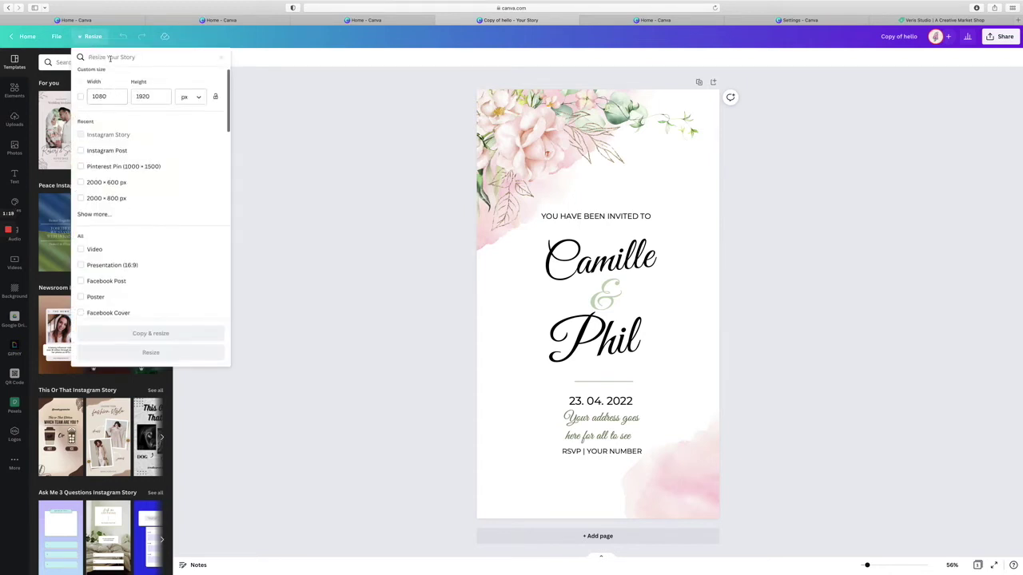
pyautogui.write('pos')
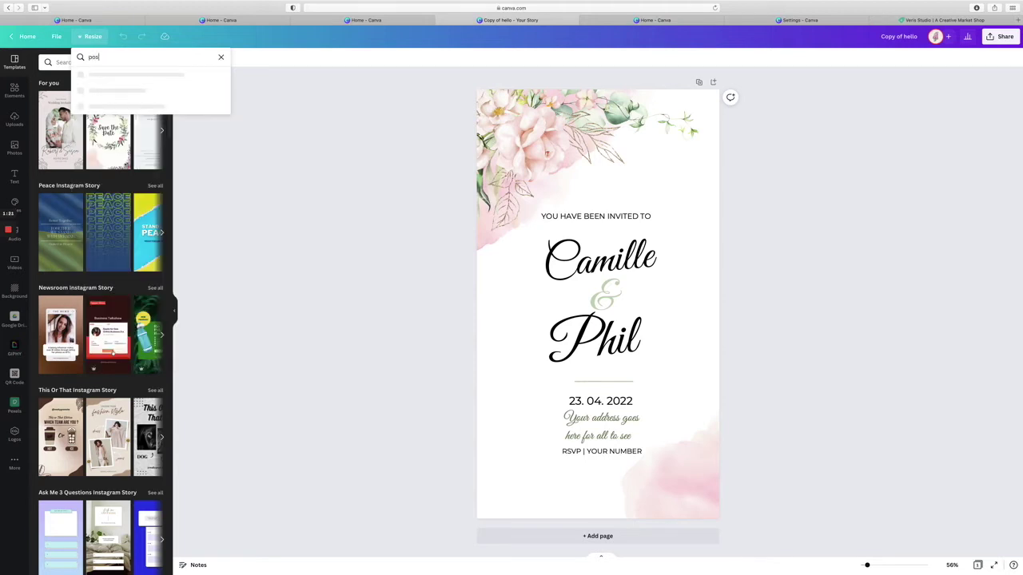
pyautogui.write('ter')
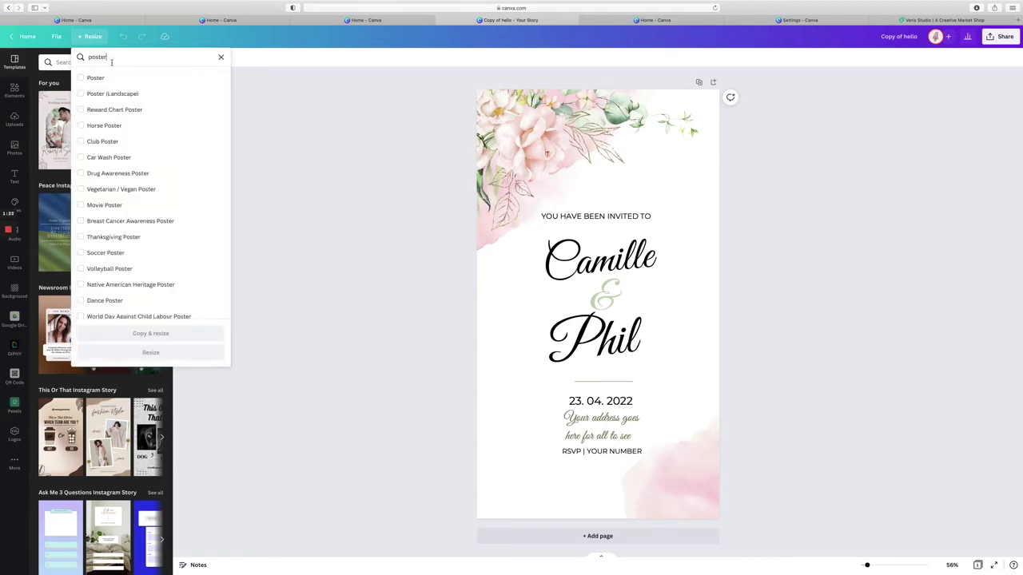
pyautogui.click(81, 78)
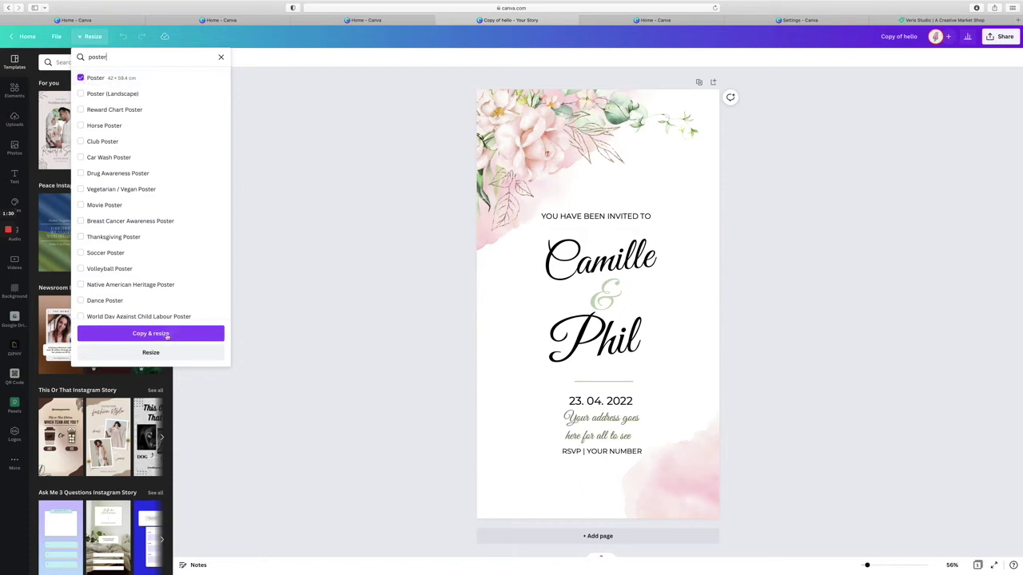
pyautogui.click(151, 353)
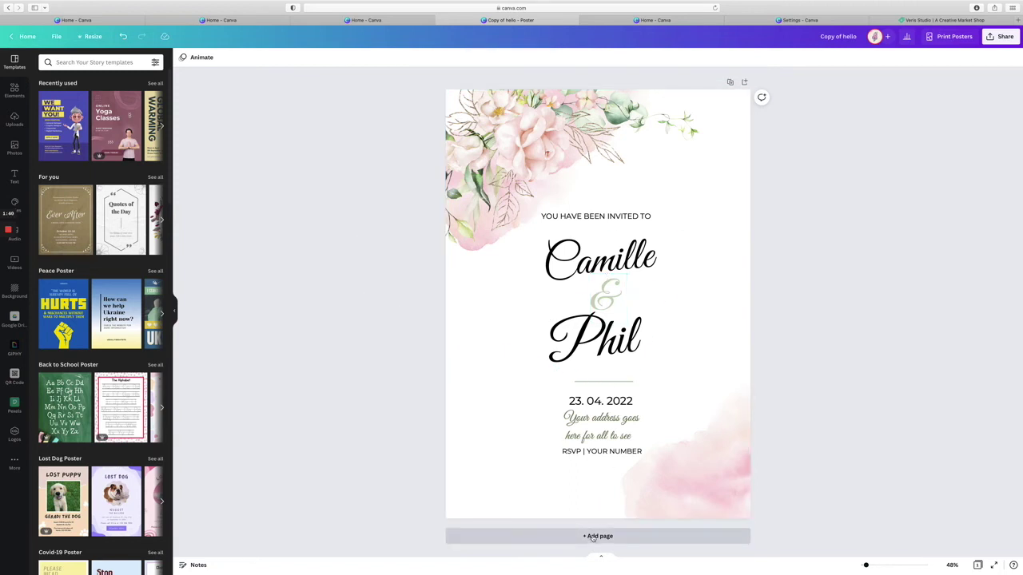
# - Replace the YOU HAVE BEEN INVITED TO line with 'WELCOME TO'
pyautogui.click(607, 216)
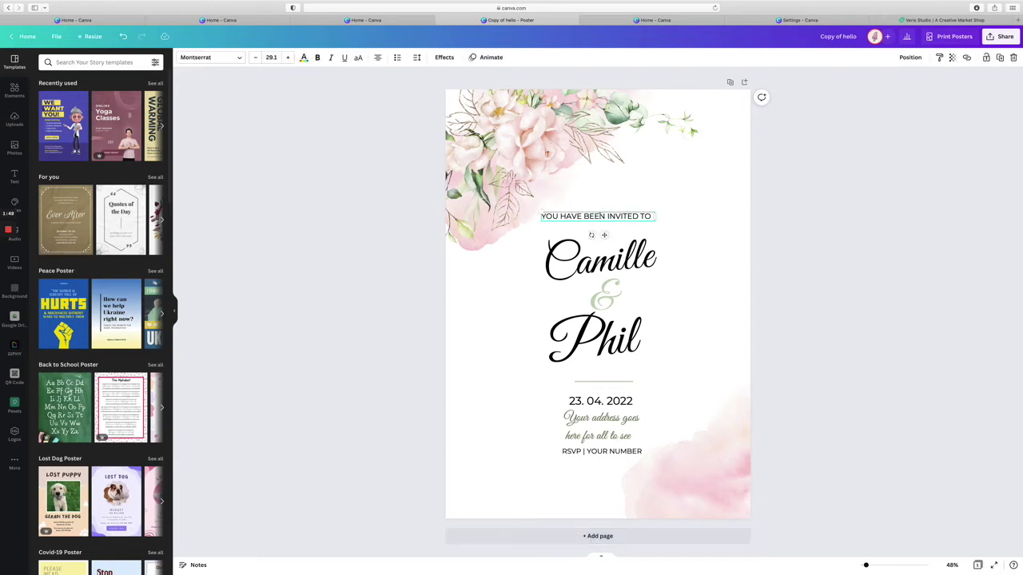
pyautogui.moveTo(653, 215); pyautogui.dragTo(537, 216)
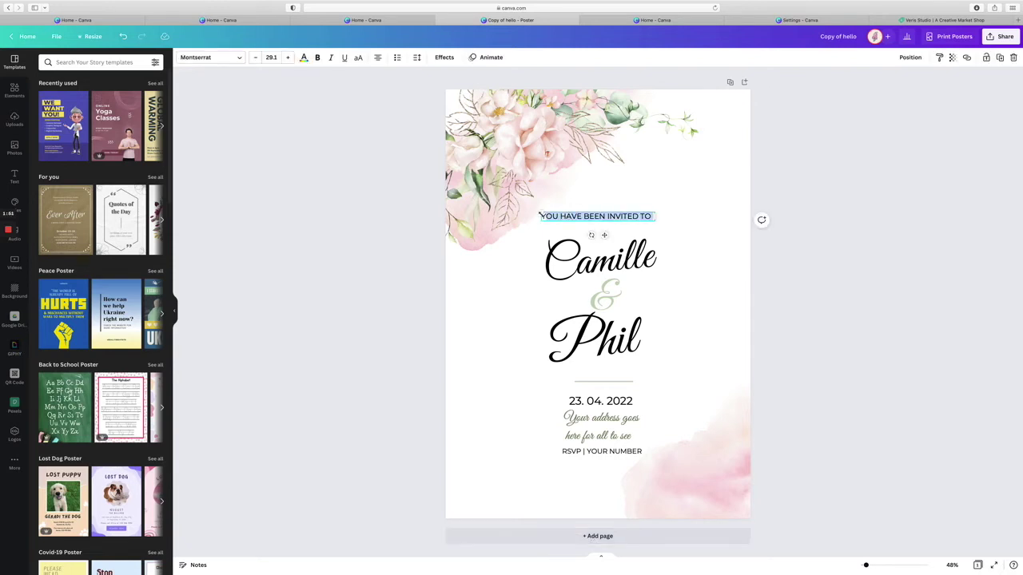
pyautogui.press('BackSpace')
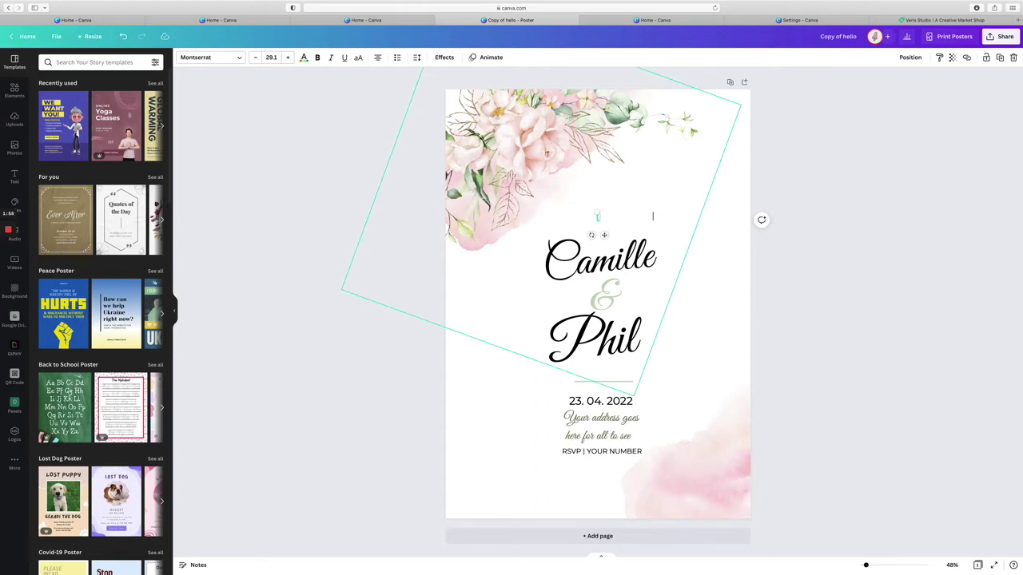
pyautogui.write('WELCOME TO')
pyautogui.press('BackSpace')
pyautogui.click(689, 331)
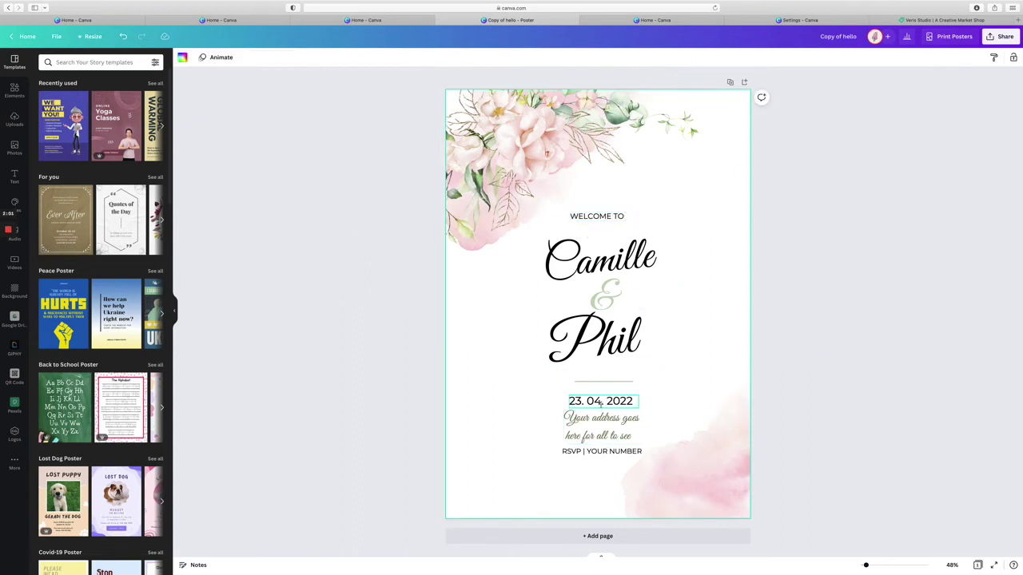
# - Enlarge the Wedding Day script and place it just below Phil, nudged slightly up
pyautogui.click(602, 402)
pyautogui.hotkey('alt', 'shift', 'Left')
pyautogui.hotkey('alt', 'shift', 'Left')
pyautogui.hotkey('alt', 'shift', 'Left')
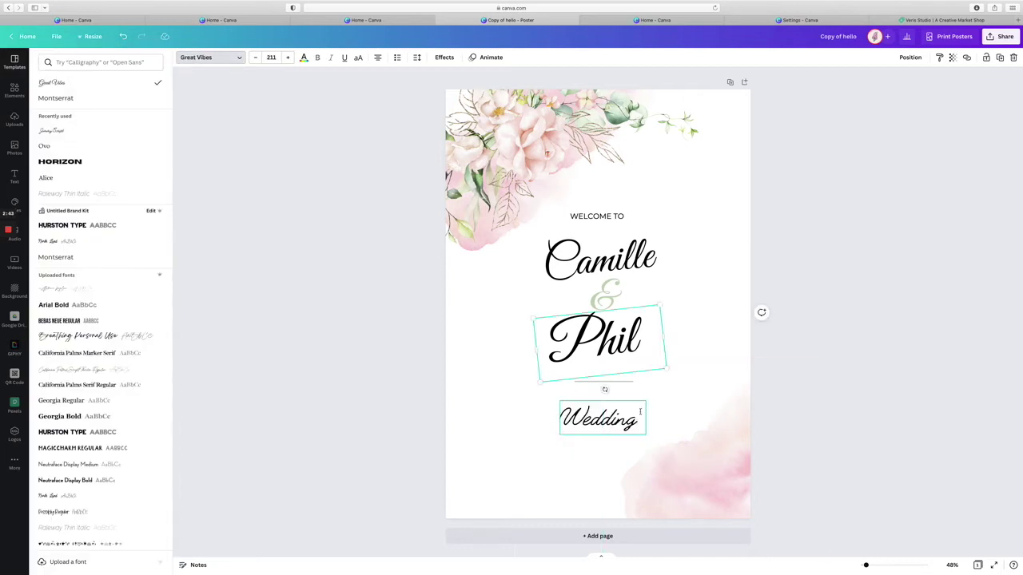
pyautogui.moveTo(647, 397); pyautogui.dragTo(720, 372)
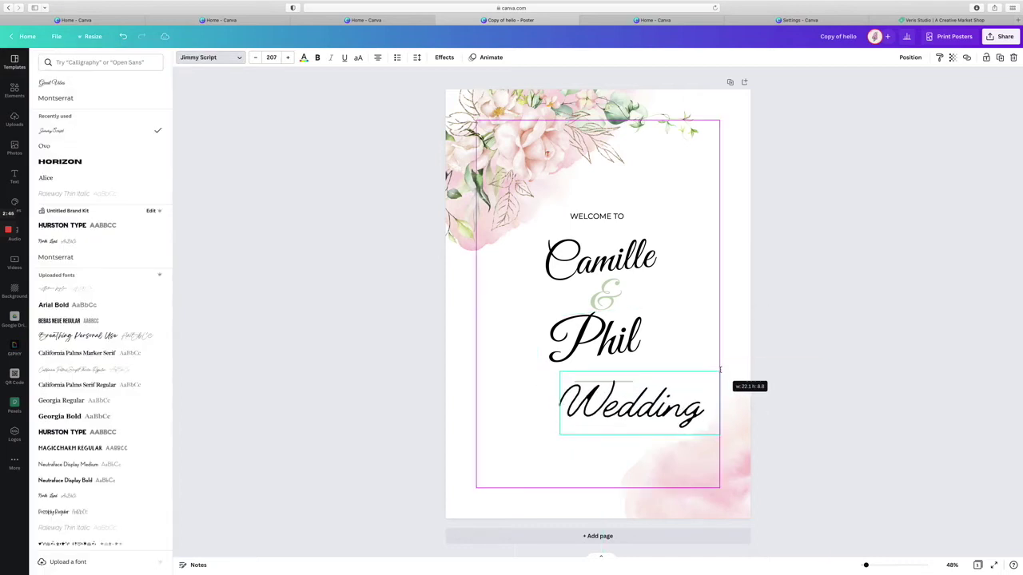
pyautogui.moveTo(670, 410); pyautogui.dragTo(636, 429)
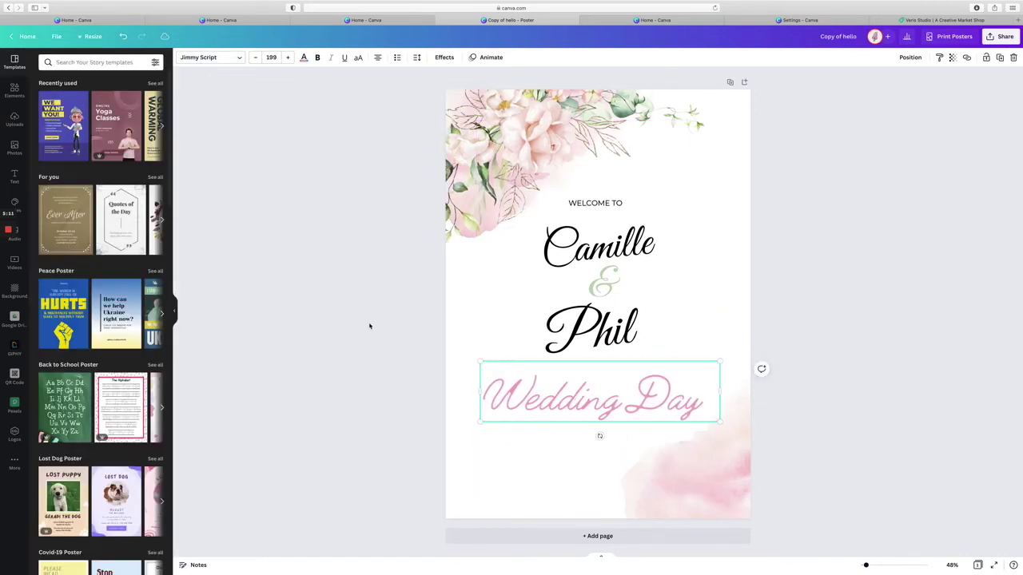
pyautogui.click(369, 323)
pyautogui.click(560, 400)
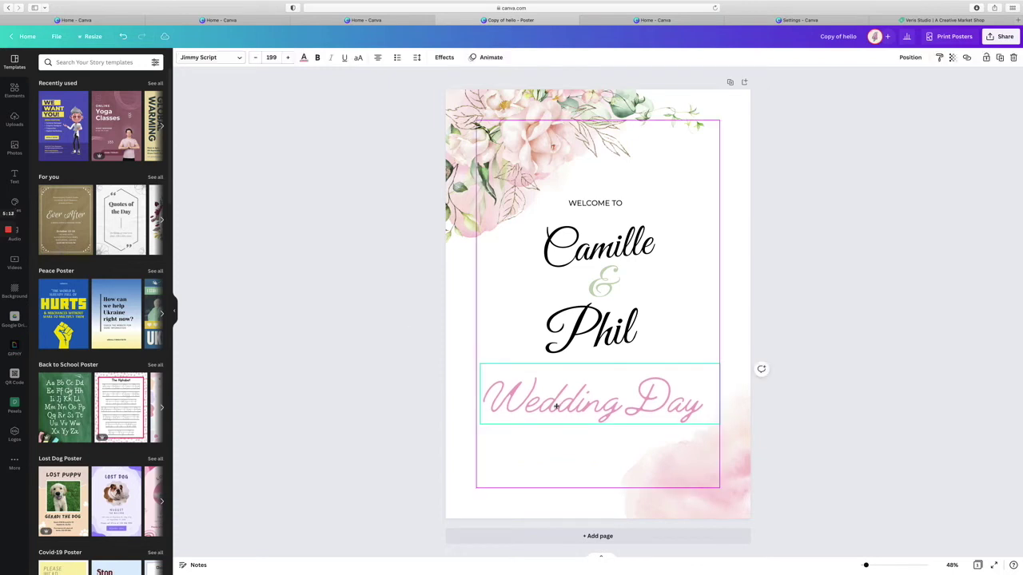
pyautogui.click(403, 274)
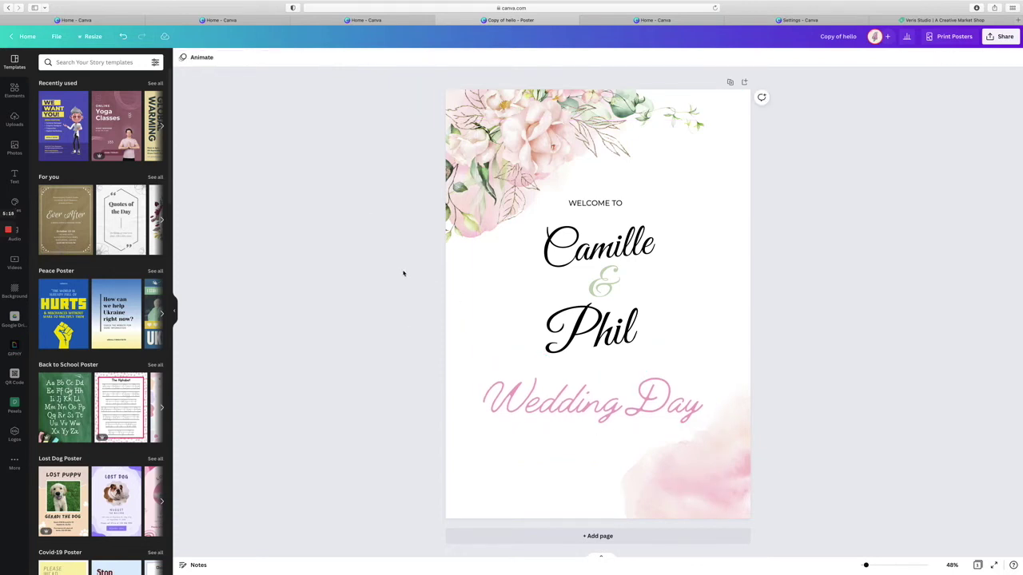
pyautogui.moveTo(644, 411); pyautogui.dragTo(642, 389)
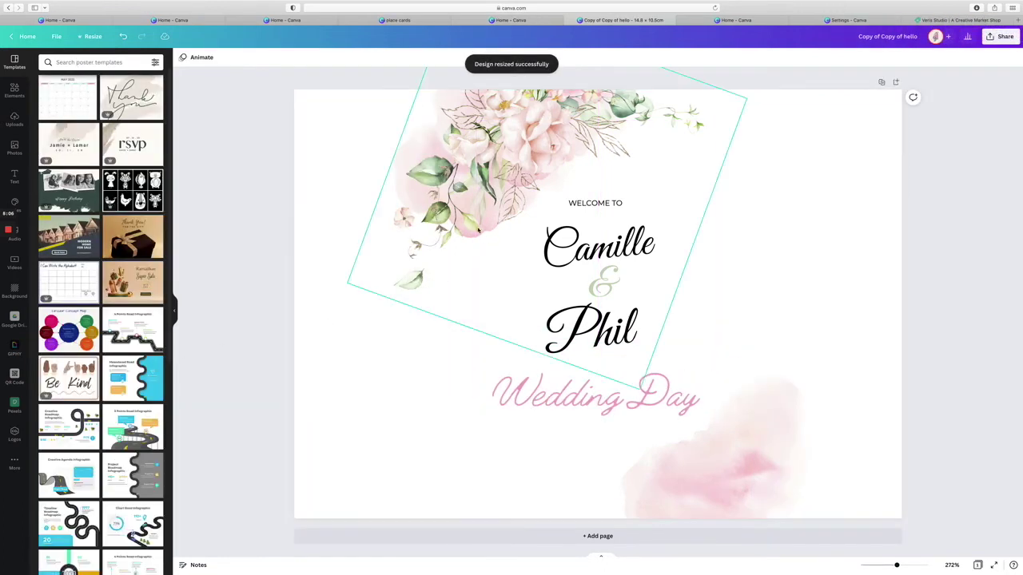
# - Drag the flower images into the place card's corners and move Camille to the centre
pyautogui.click(487, 349)
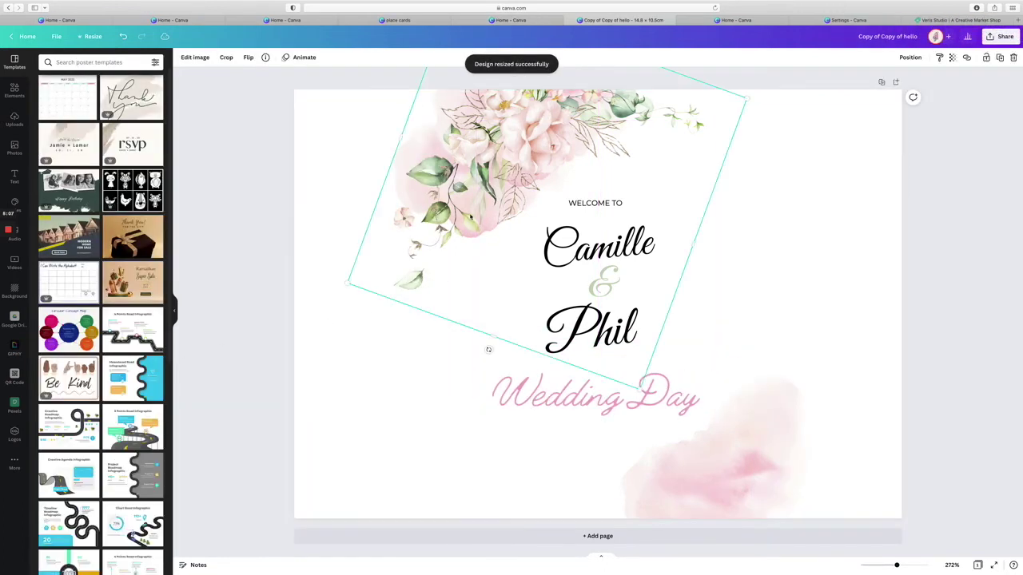
pyautogui.moveTo(487, 349); pyautogui.dragTo(423, 178)
pyautogui.moveTo(368, 133); pyautogui.dragTo(411, 161)
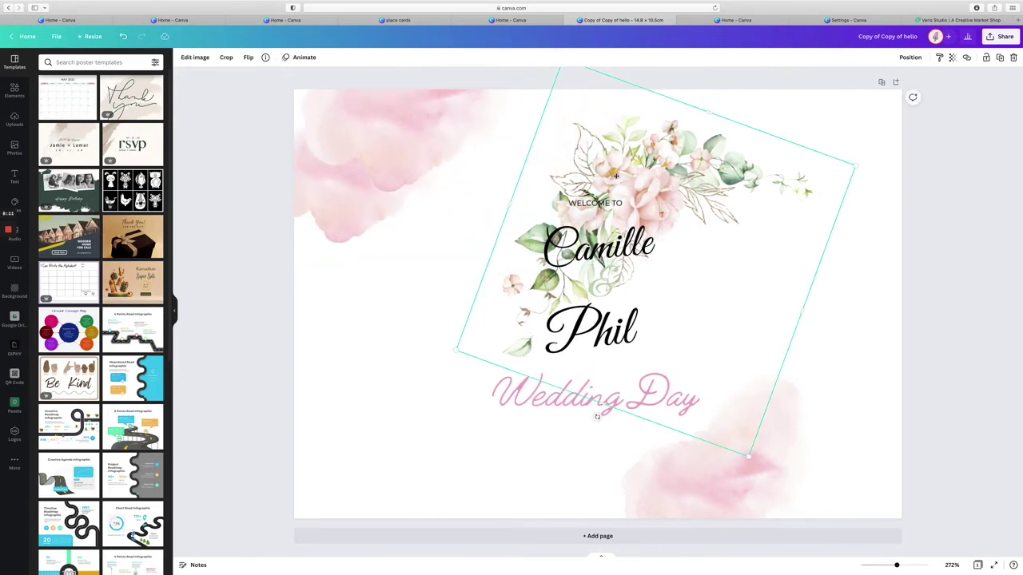
pyautogui.moveTo(637, 156); pyautogui.dragTo(406, 140)
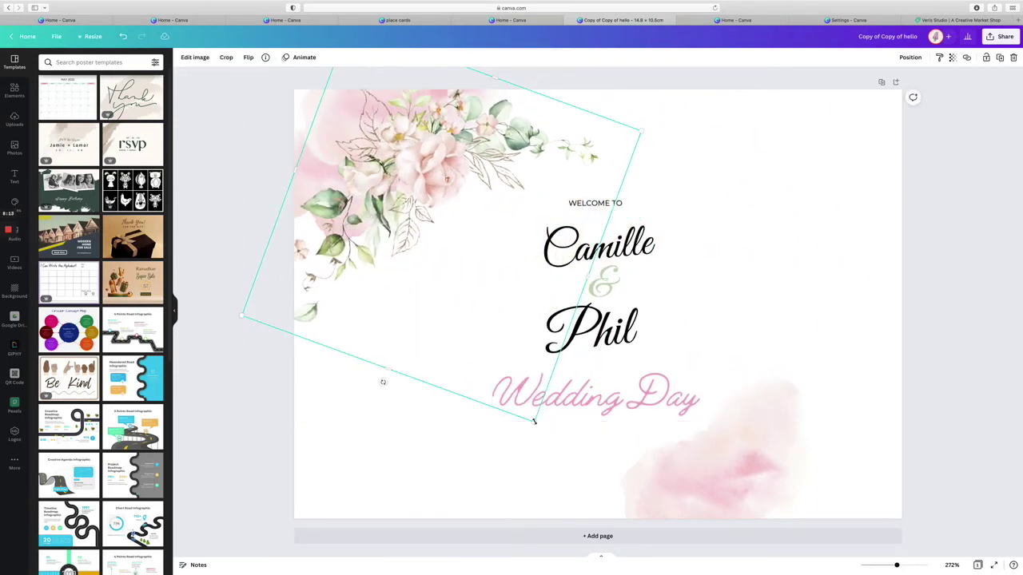
pyautogui.moveTo(408, 338); pyautogui.dragTo(373, 279)
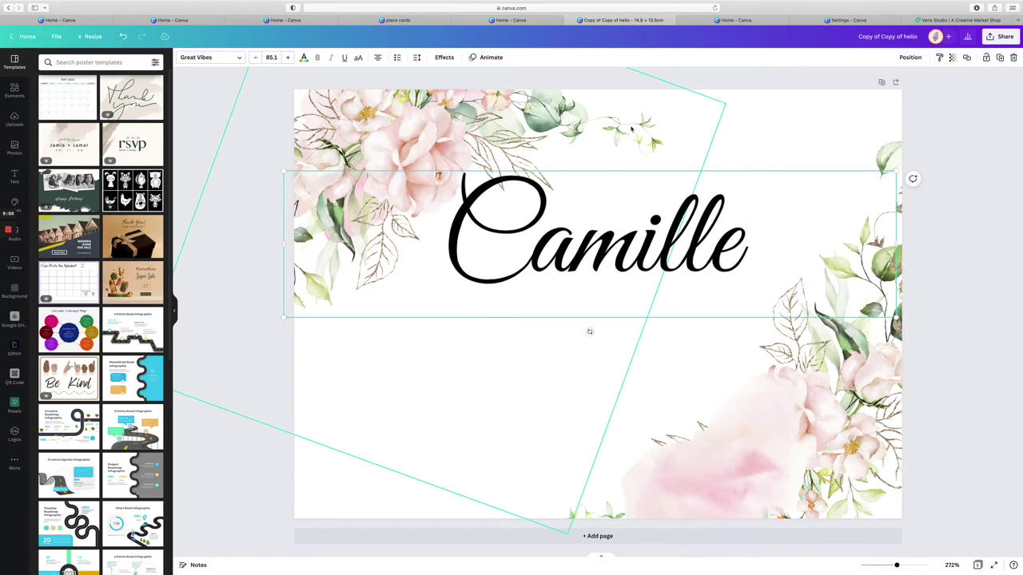
pyautogui.moveTo(631, 218); pyautogui.dragTo(629, 282)
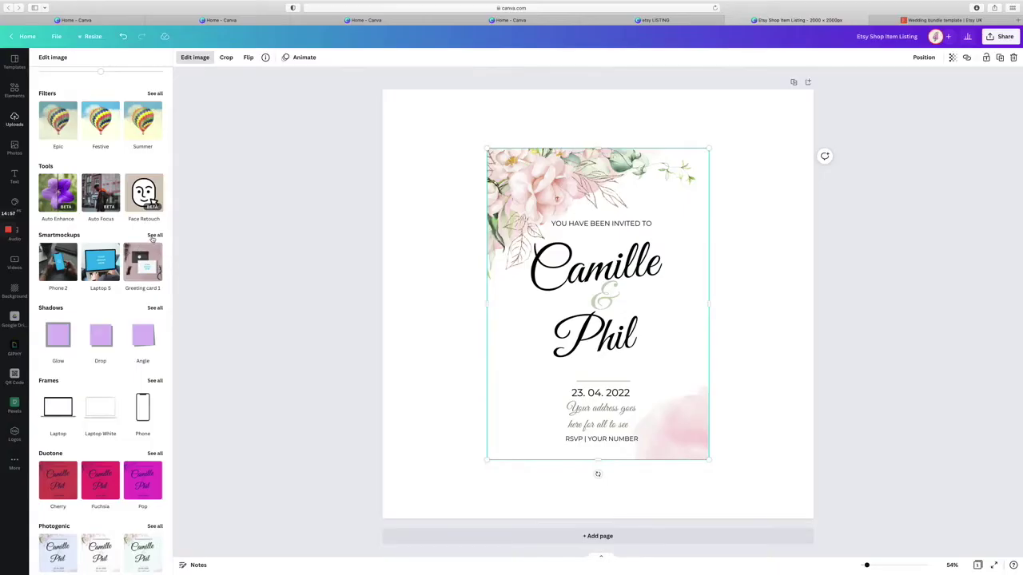
# - Apply the dark-table Greeting card 2 Smartmockup to the invitation
pyautogui.click(153, 237)
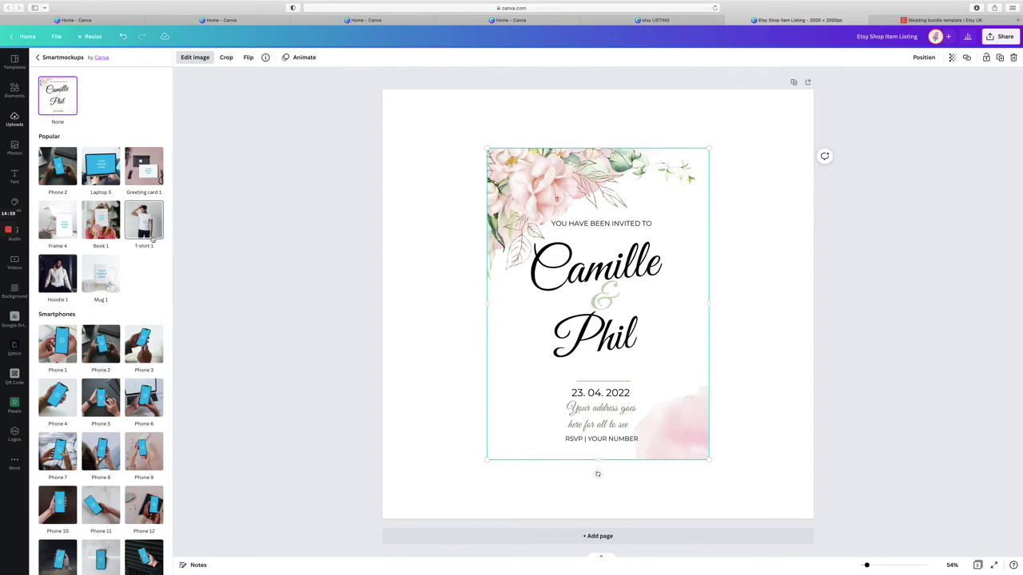
pyautogui.scroll(-10, 153, 238)
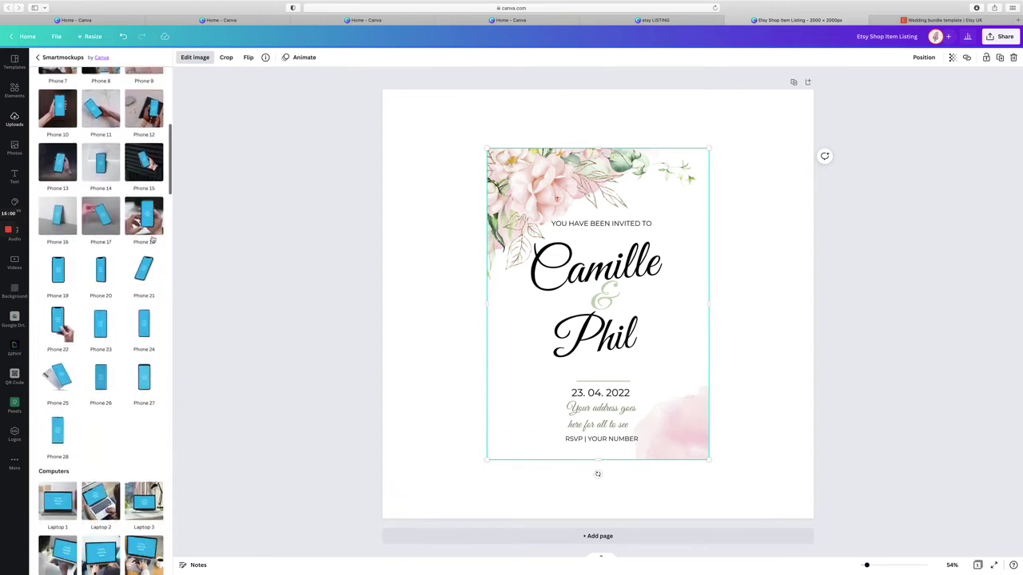
pyautogui.scroll(-5, 153, 238)
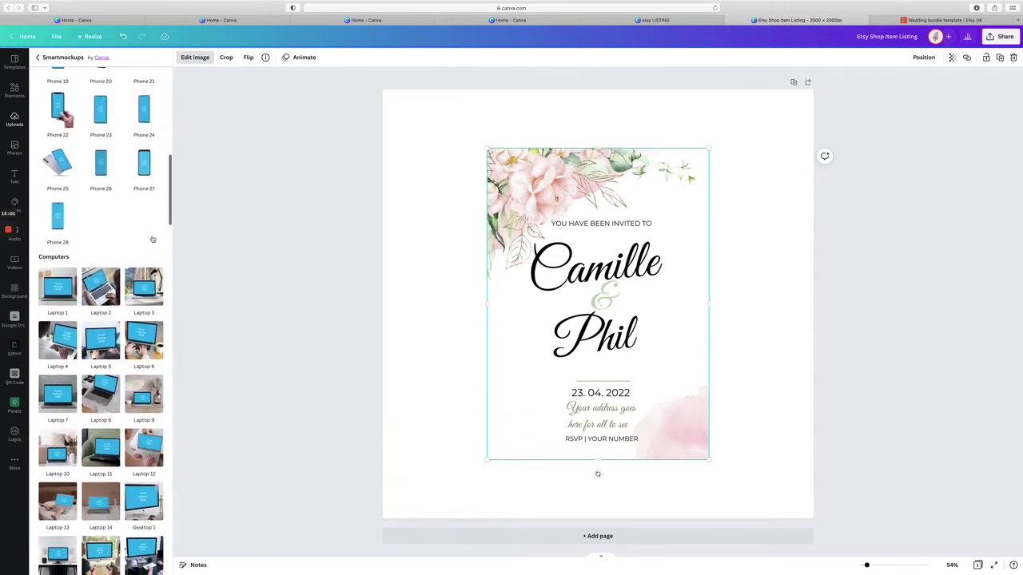
pyautogui.scroll(-1, 153, 238)
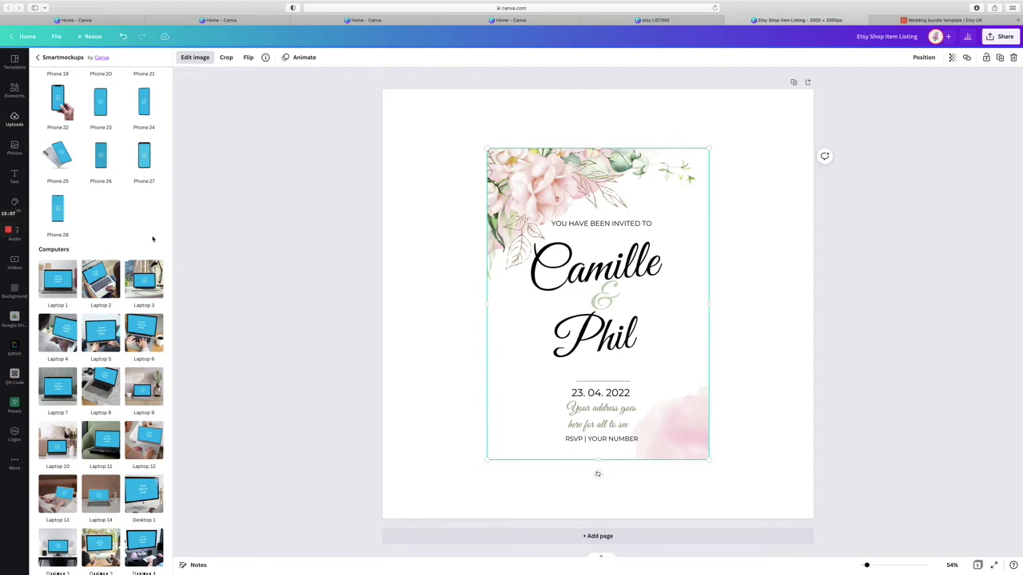
pyautogui.scroll(-10, 152, 239)
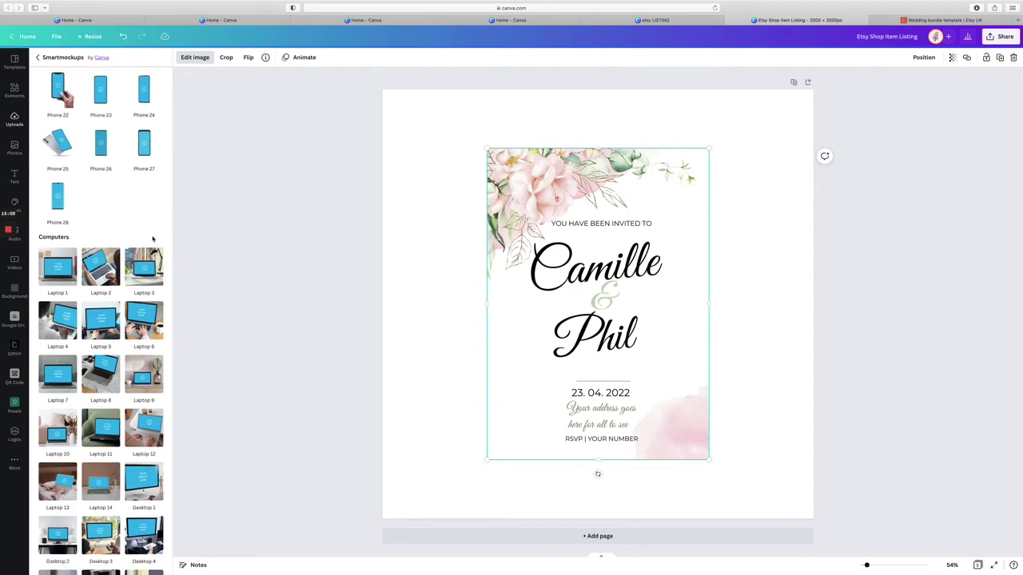
pyautogui.scroll(-8, 152, 238)
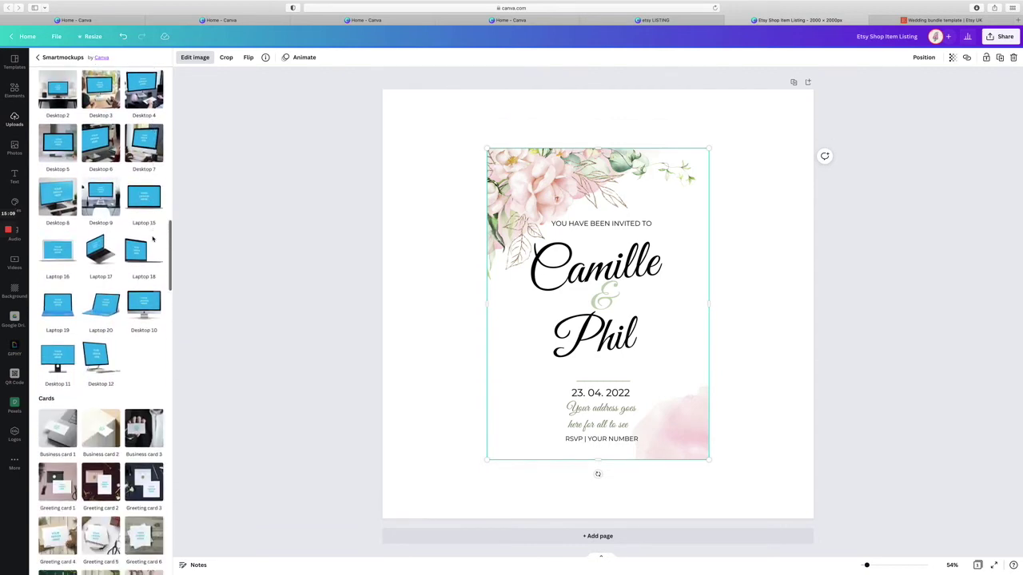
pyautogui.scroll(-1, 153, 238)
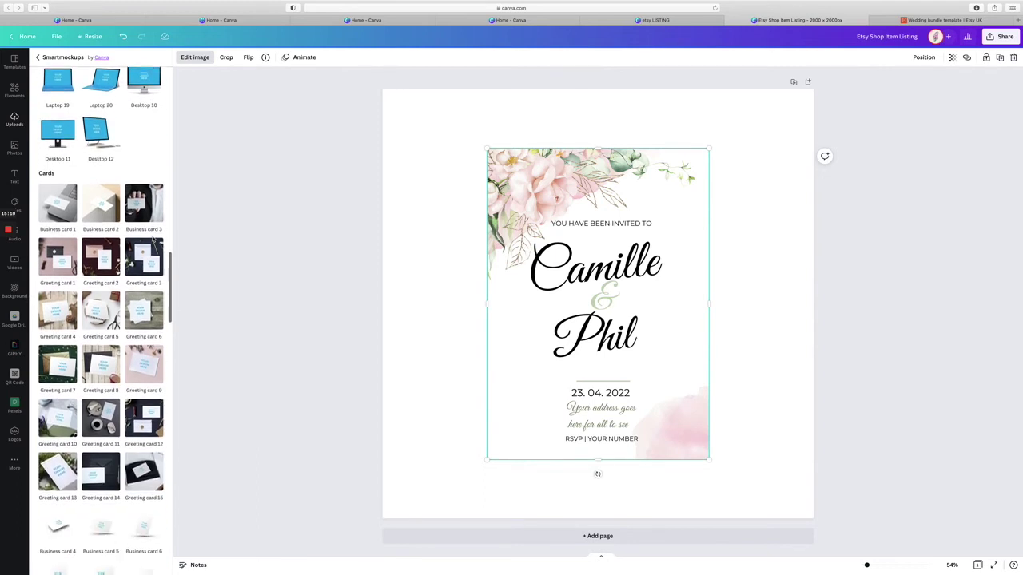
pyautogui.click(106, 259)
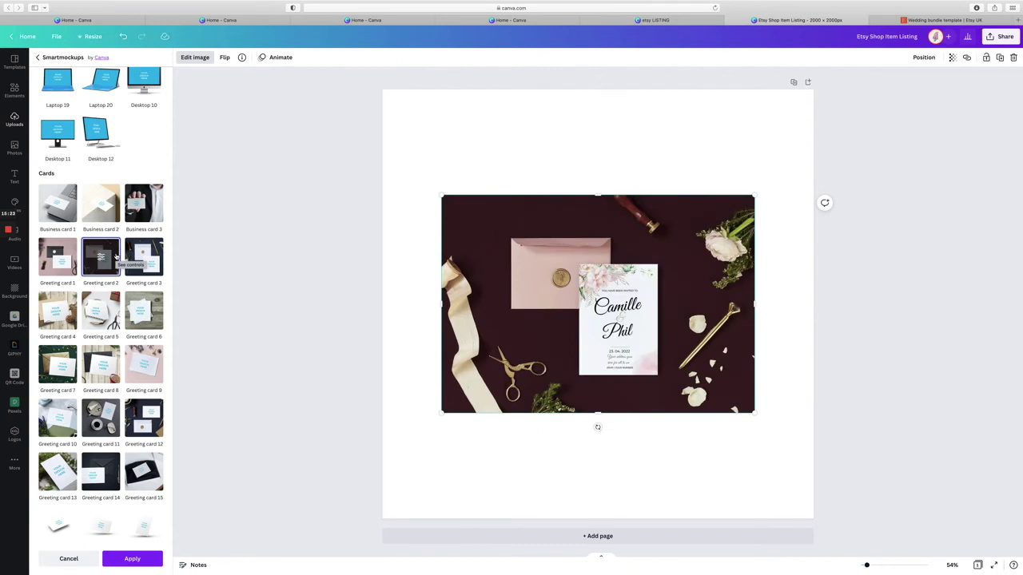
# - Extend the mockup photo's edges outward on all sides, then delete it
pyautogui.moveTo(598, 195); pyautogui.dragTo(587, 91)
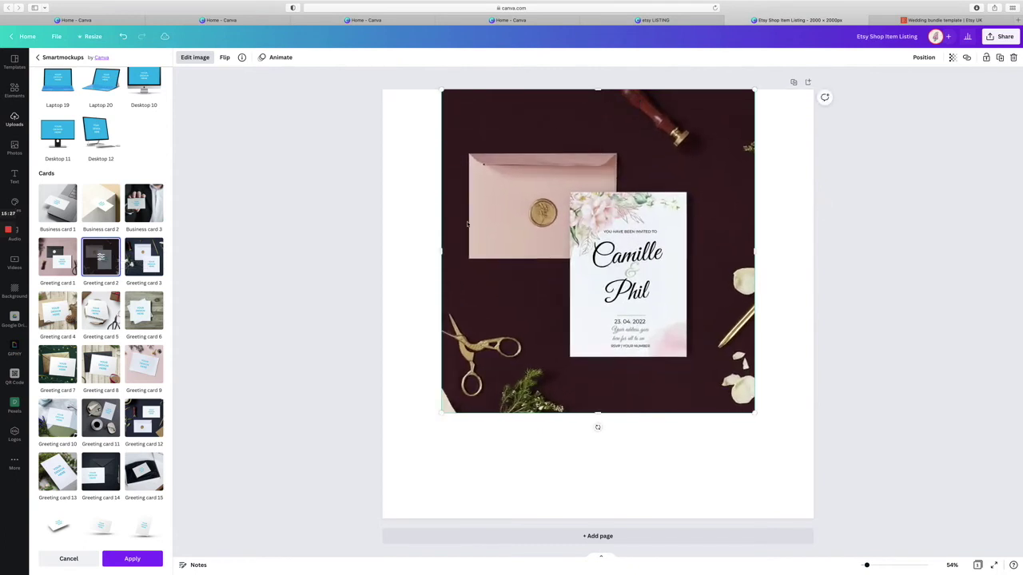
pyautogui.moveTo(441, 257); pyautogui.dragTo(392, 255)
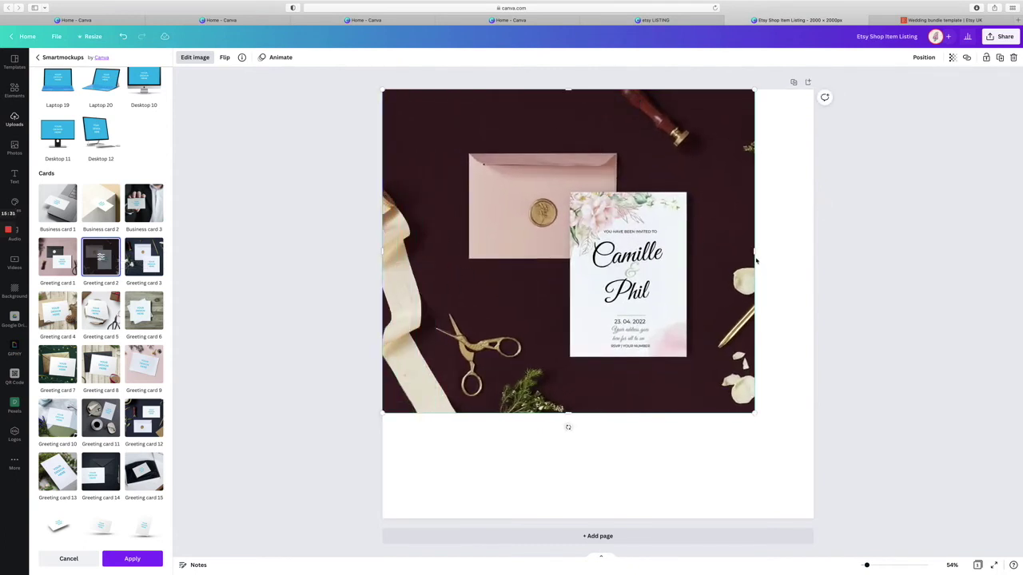
pyautogui.moveTo(754, 253); pyautogui.dragTo(816, 254)
pyautogui.moveTo(587, 423); pyautogui.dragTo(599, 525)
pyautogui.press('Delete')
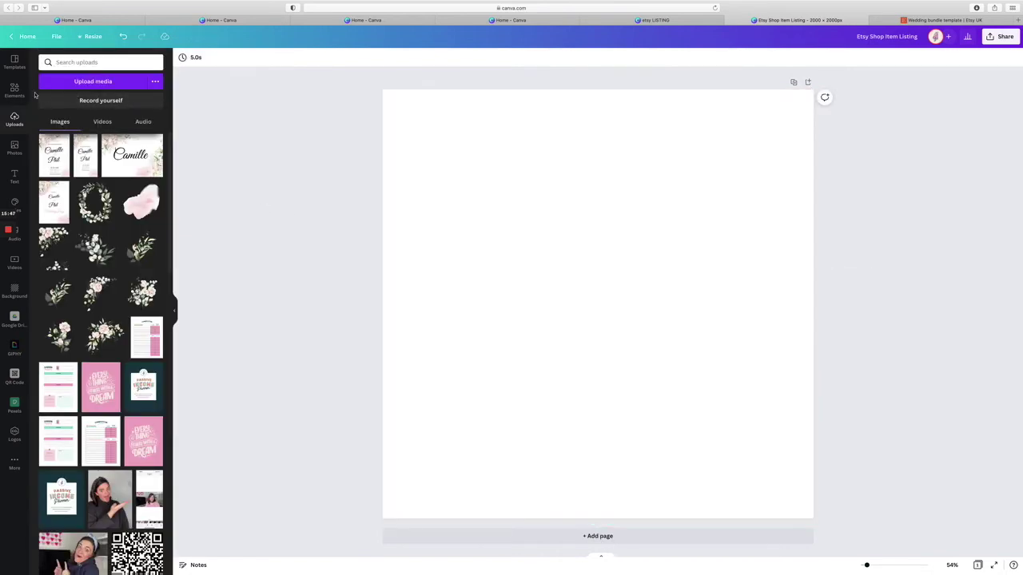
# - Try the green envelope photo from the WEDDING MOCKUP results, then delete it
pyautogui.click(15, 148)
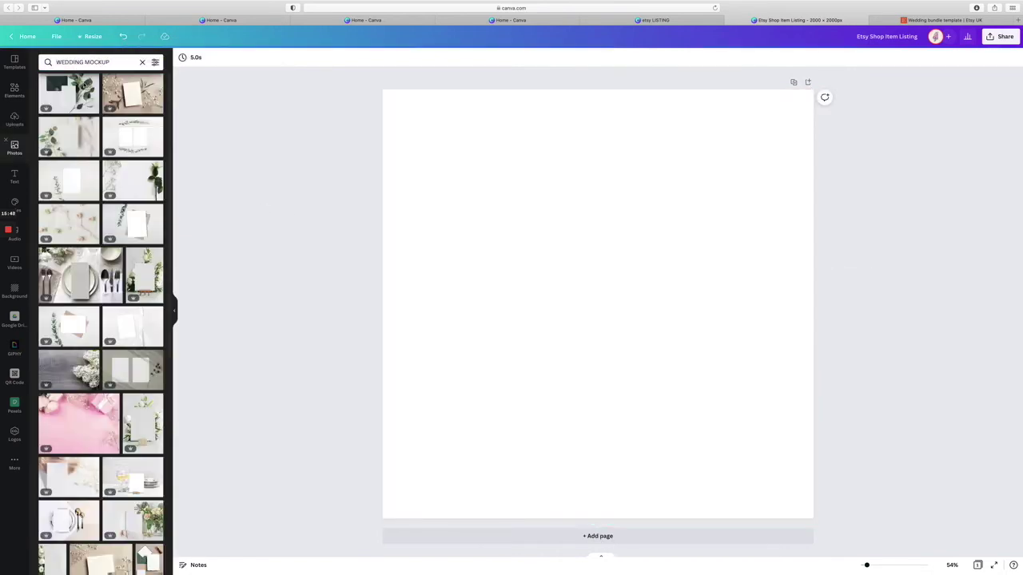
pyautogui.click(73, 95)
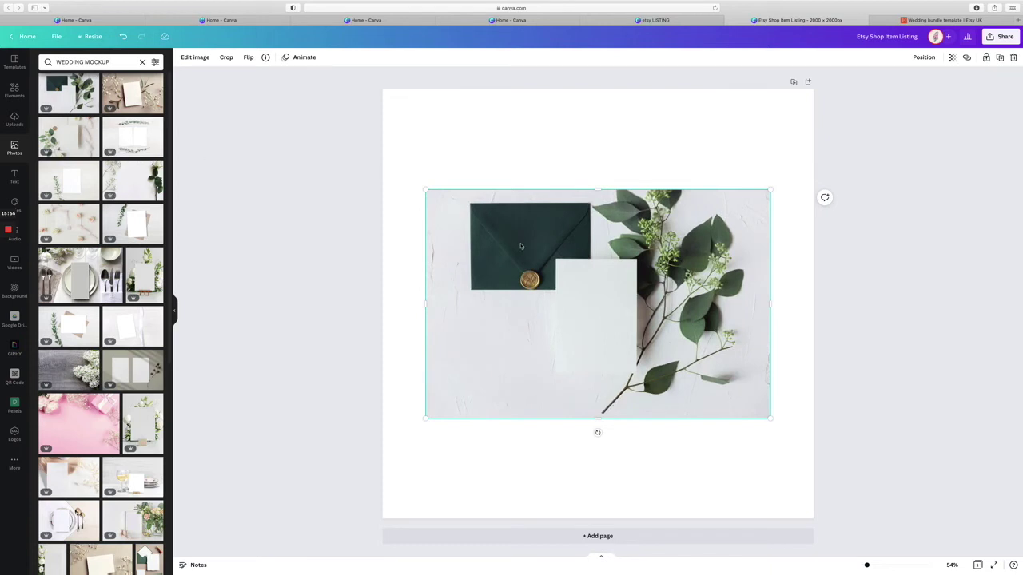
pyautogui.press('Delete')
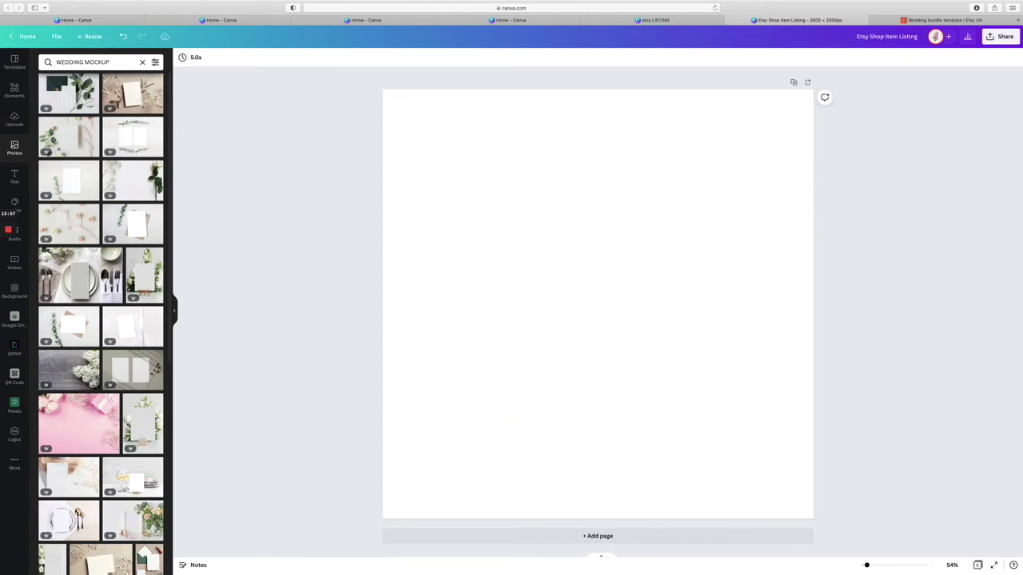
# - Add the wax-seal envelope photo and stretch it to fill the whole page
pyautogui.click(65, 147)
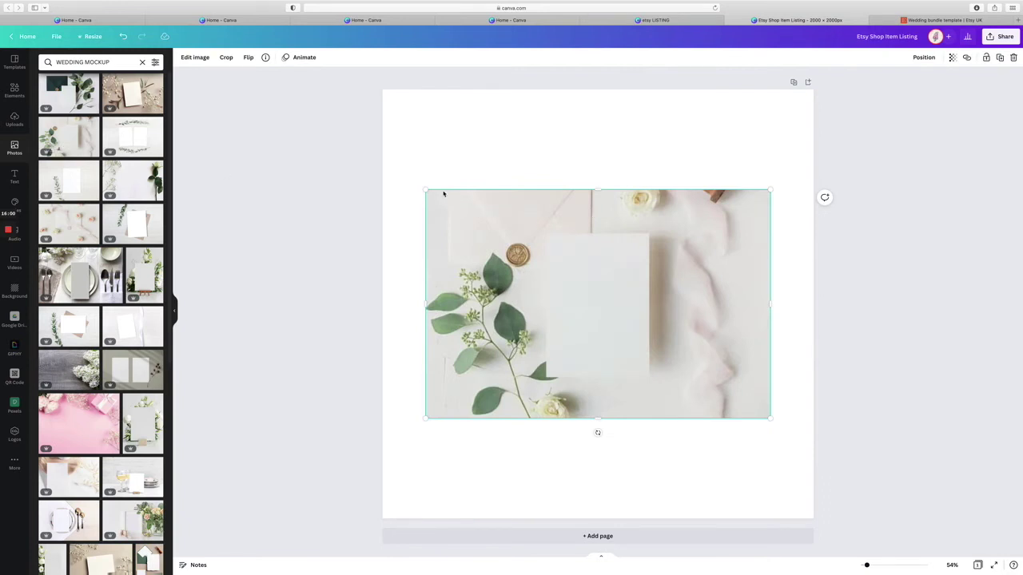
pyautogui.moveTo(425, 192); pyautogui.dragTo(347, 137)
pyautogui.moveTo(772, 139); pyautogui.dragTo(832, 96)
pyautogui.moveTo(593, 98); pyautogui.dragTo(588, 91)
pyautogui.moveTo(589, 422); pyautogui.dragTo(589, 525)
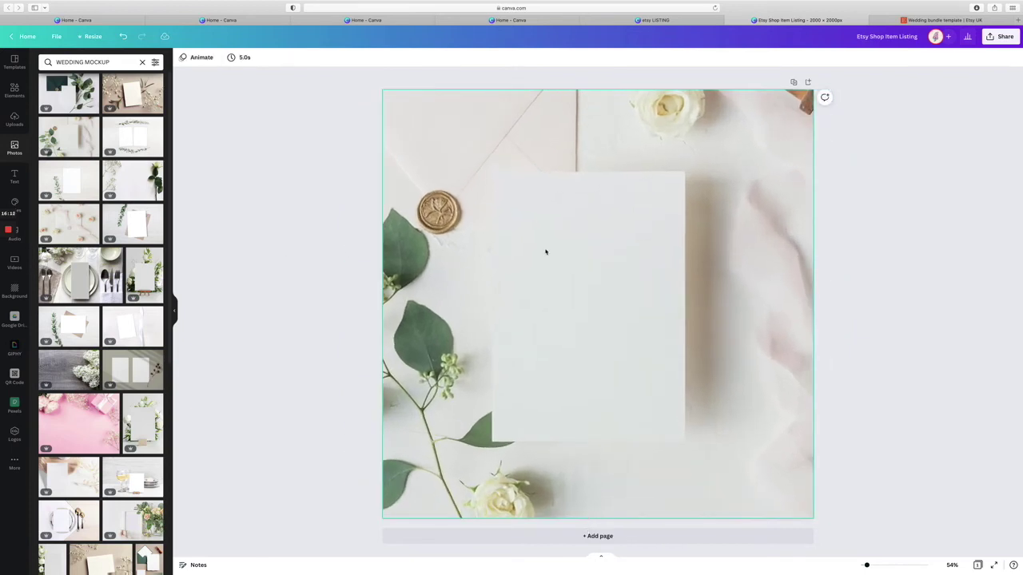
pyautogui.click(15, 89)
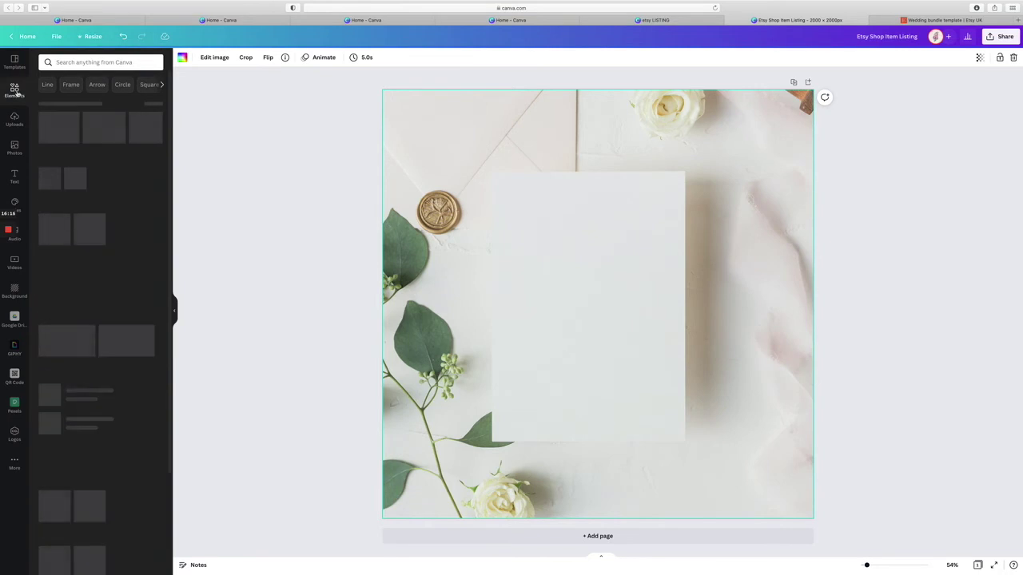
# - Add the uploaded Camille & Phil invitation and size it over the envelope photo's blank card
pyautogui.click(14, 120)
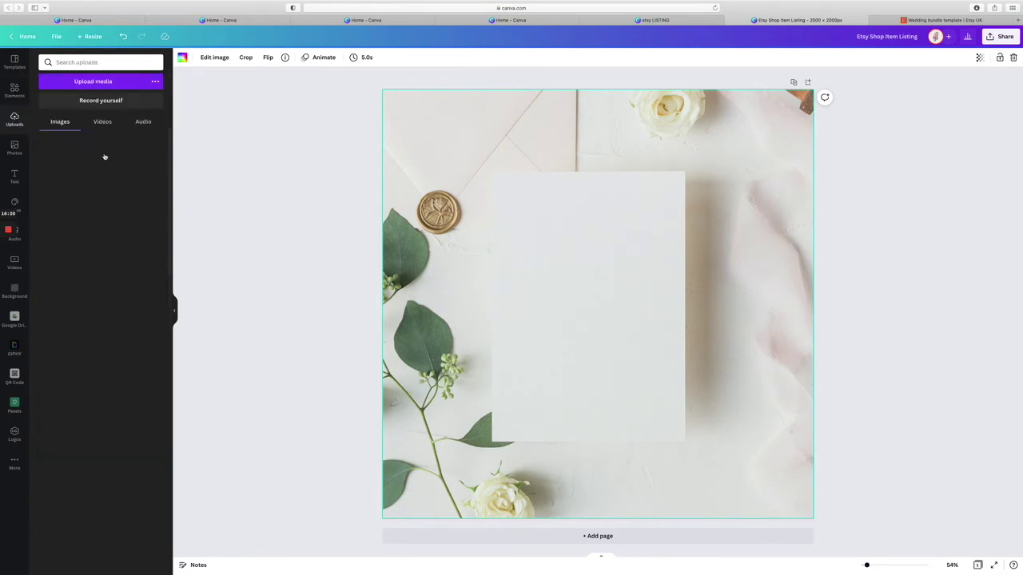
pyautogui.click(54, 156)
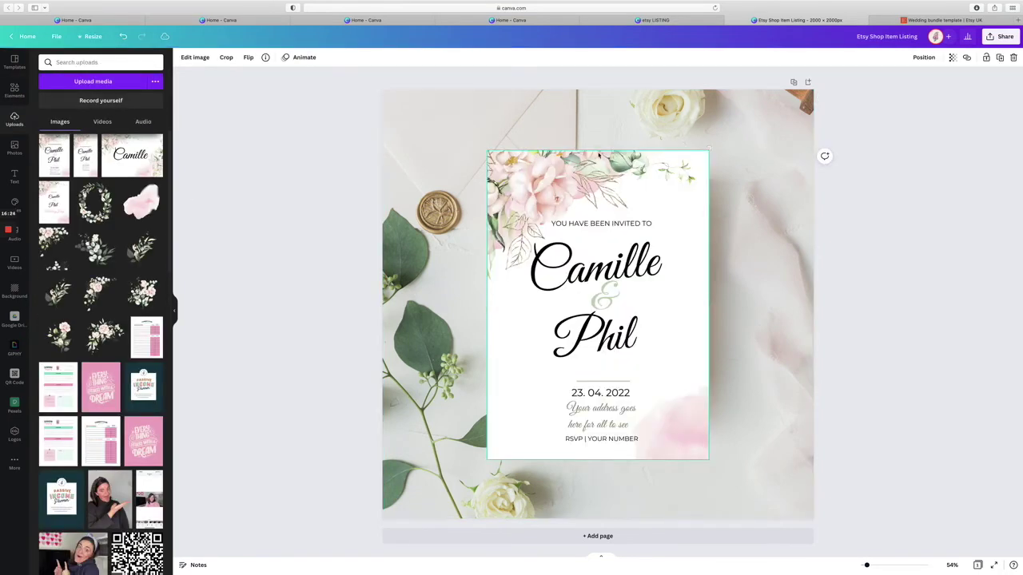
pyautogui.moveTo(708, 147); pyautogui.dragTo(684, 182)
pyautogui.moveTo(560, 227); pyautogui.dragTo(560, 218)
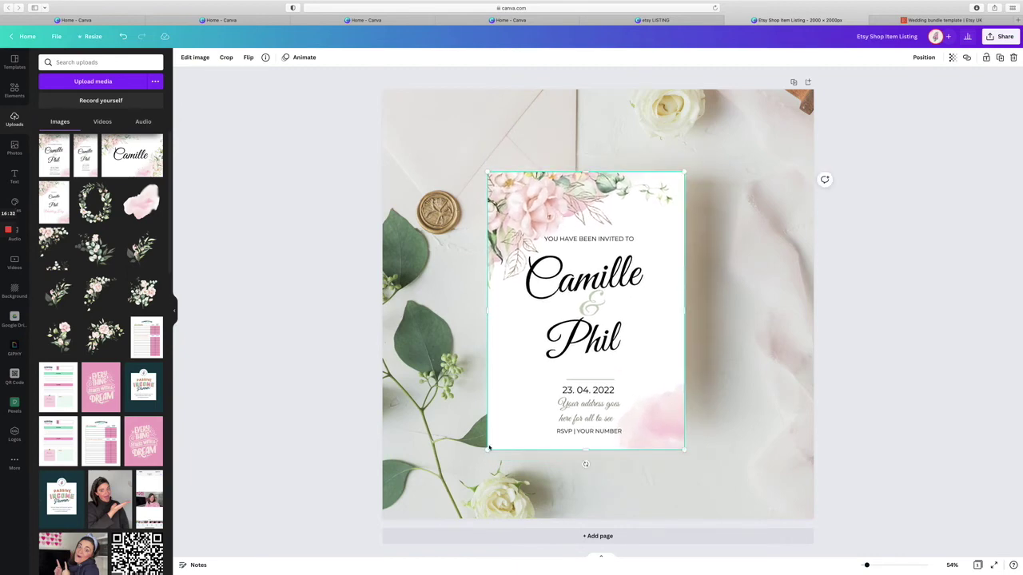
pyautogui.moveTo(488, 448); pyautogui.dragTo(493, 442)
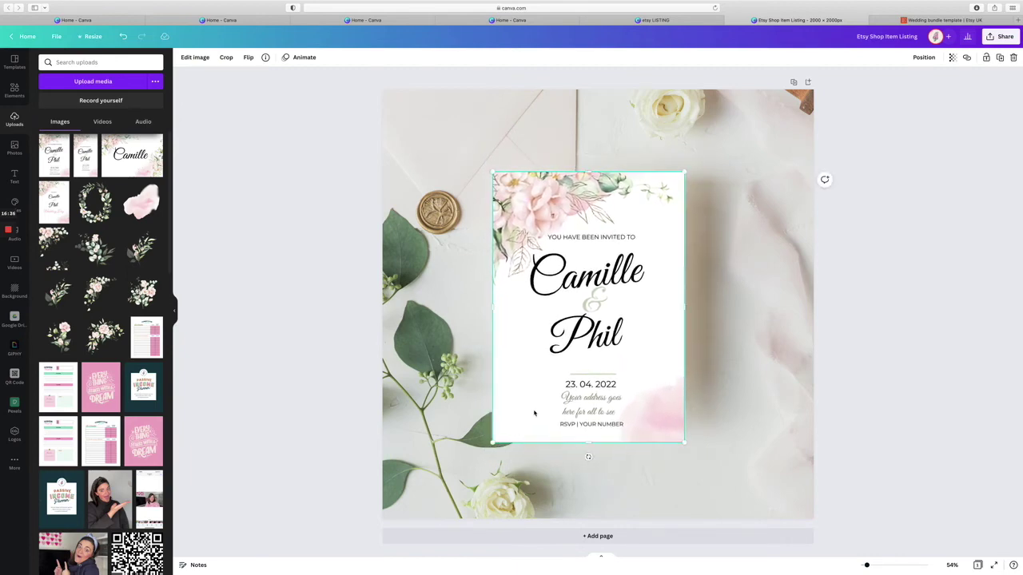
pyautogui.click(247, 294)
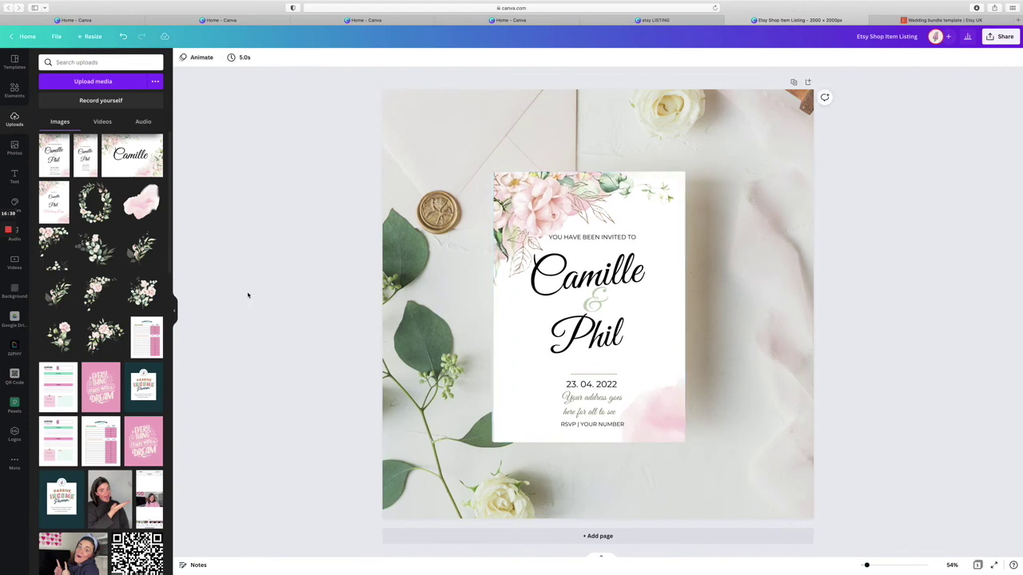
pyautogui.moveTo(562, 362); pyautogui.dragTo(561, 362)
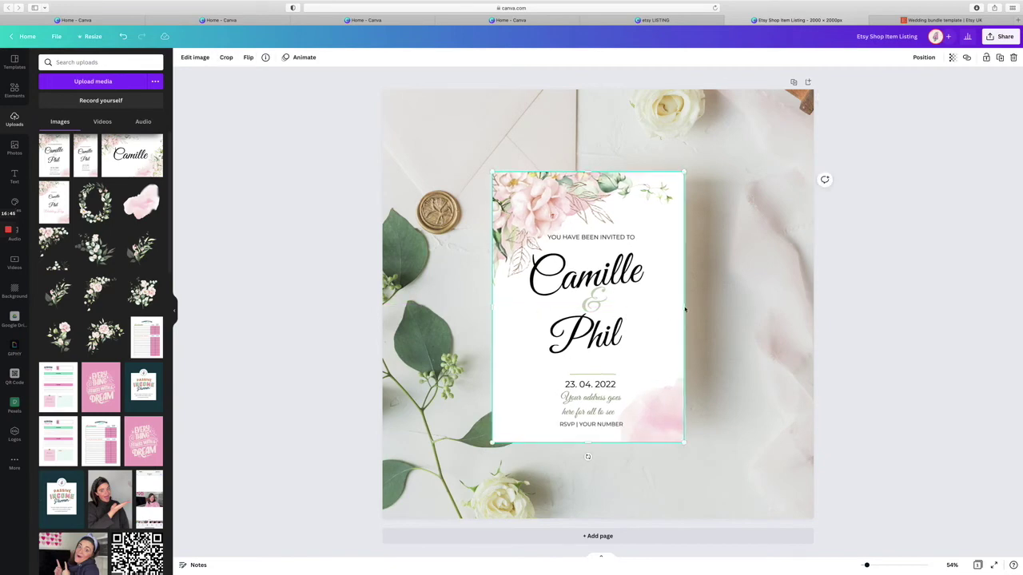
pyautogui.moveTo(684, 309); pyautogui.dragTo(686, 307)
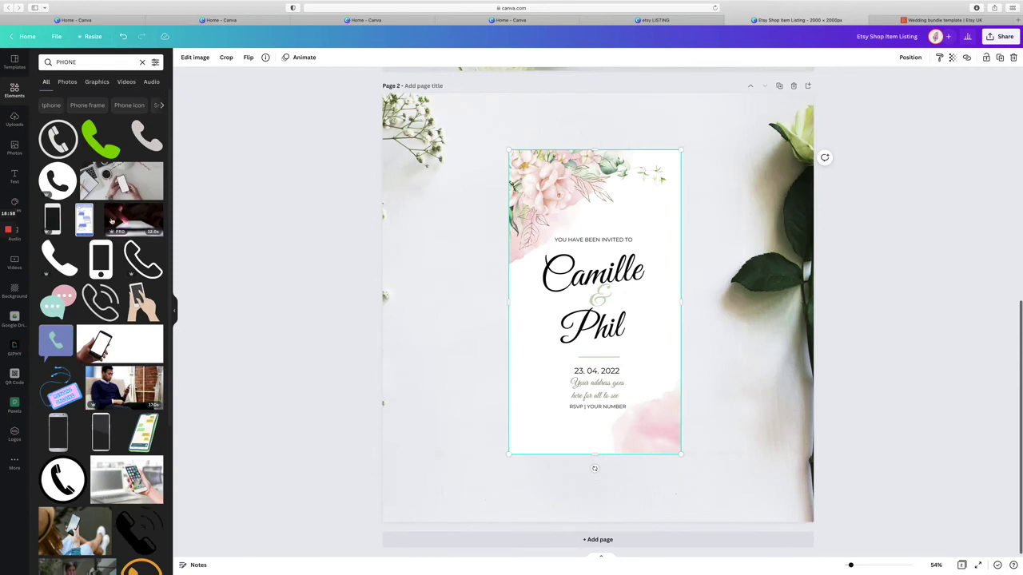
# - Add a phone mockup frame from Elements > Frames to page 2
pyautogui.click(143, 61)
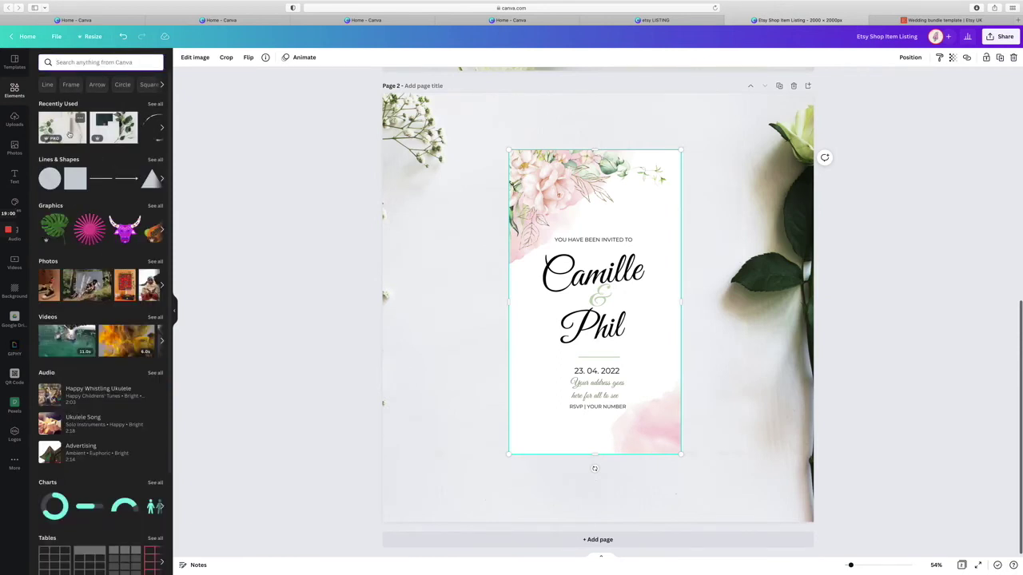
pyautogui.scroll(-5, 96, 280)
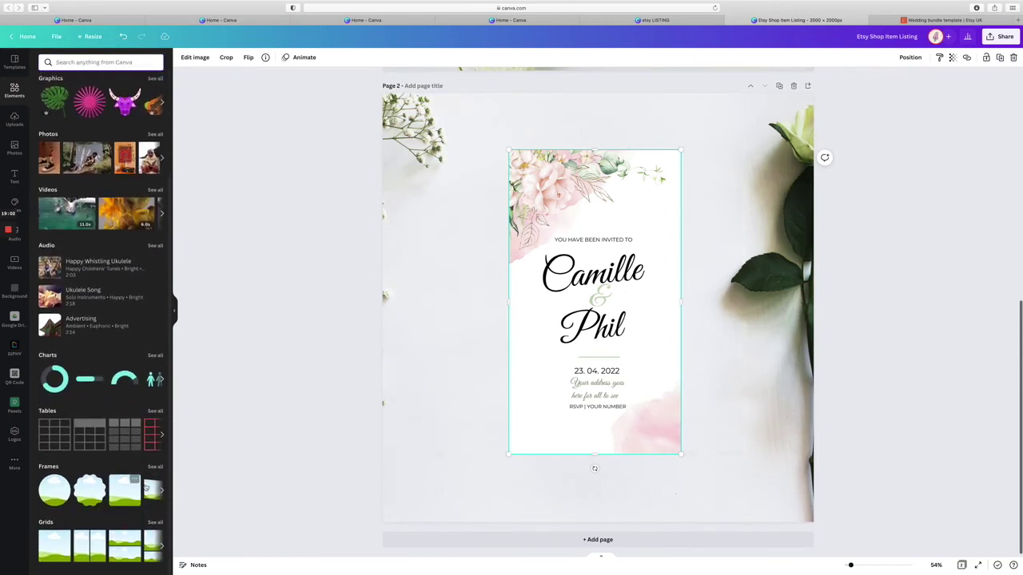
pyautogui.click(154, 468)
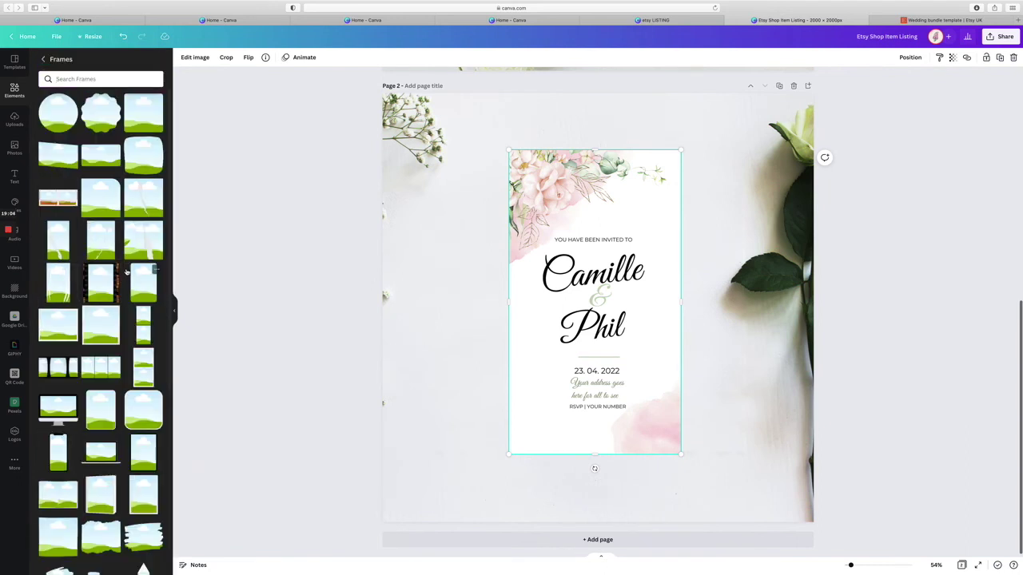
pyautogui.scroll(-4, 126, 272)
pyautogui.click(56, 318)
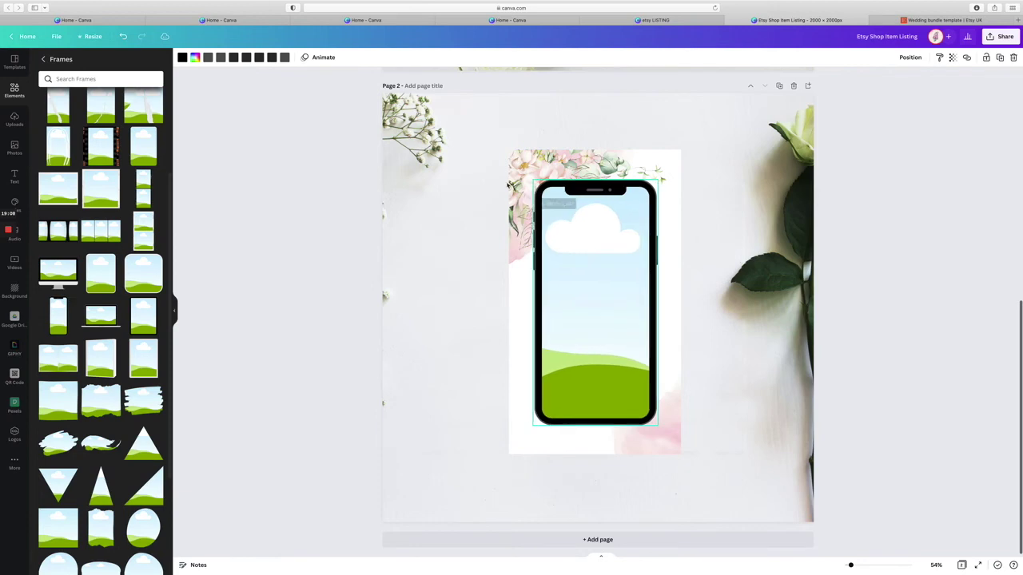
# - Bring the invitation Forward and drop it into the phone frame's screen
pyautogui.click(910, 57)
pyautogui.click(811, 83)
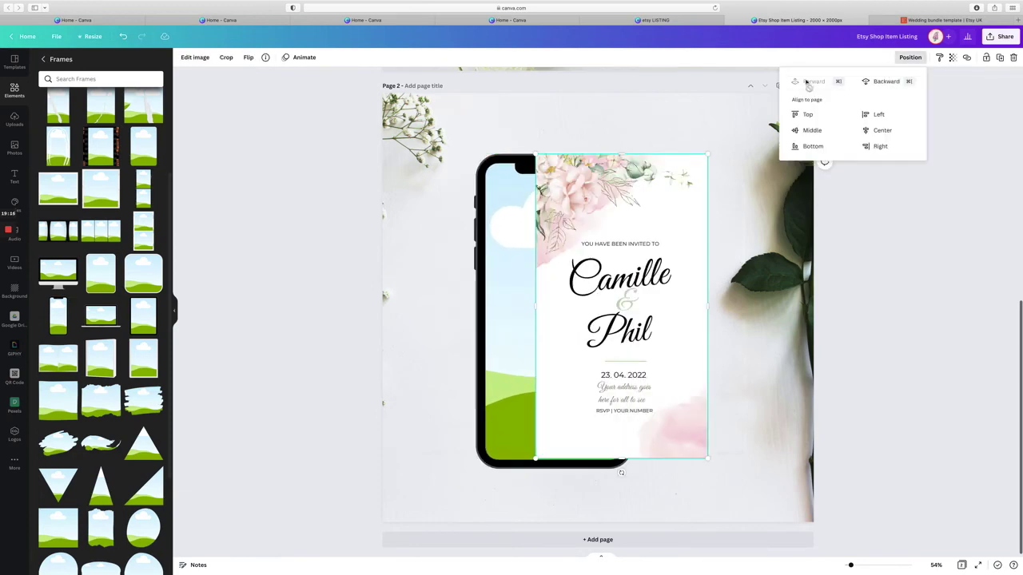
pyautogui.moveTo(623, 320); pyautogui.dragTo(597, 312)
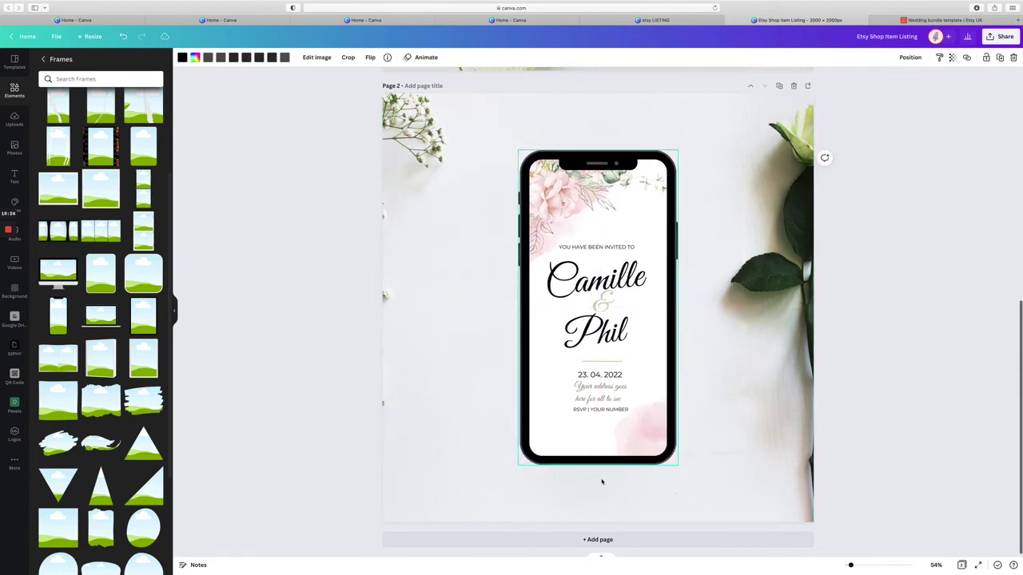
pyautogui.click(729, 396)
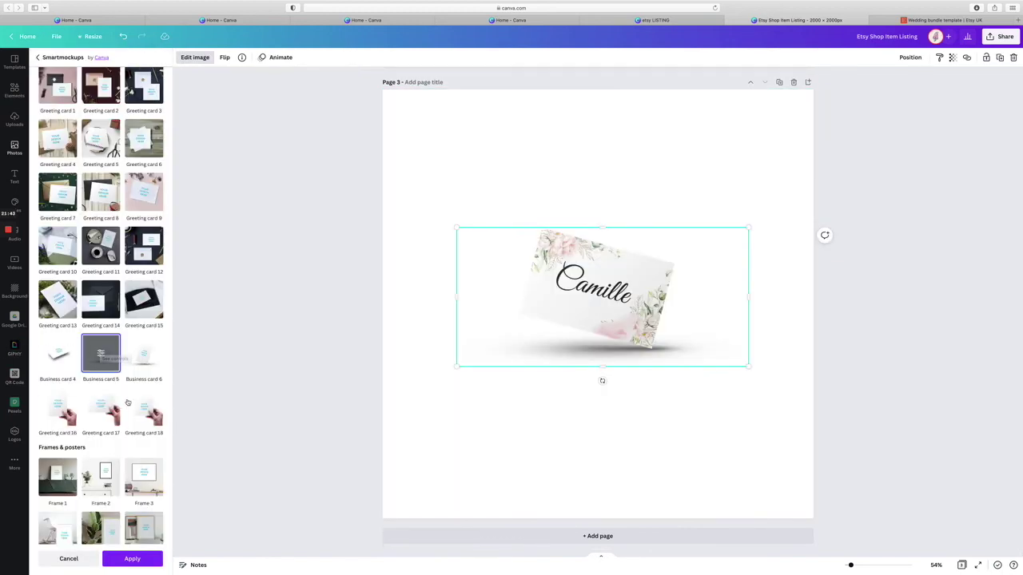
# - Enlarge the Smartmockups place card and centre it on page 3
pyautogui.scroll(-3, 126, 403)
pyautogui.scroll(-3, 126, 403)
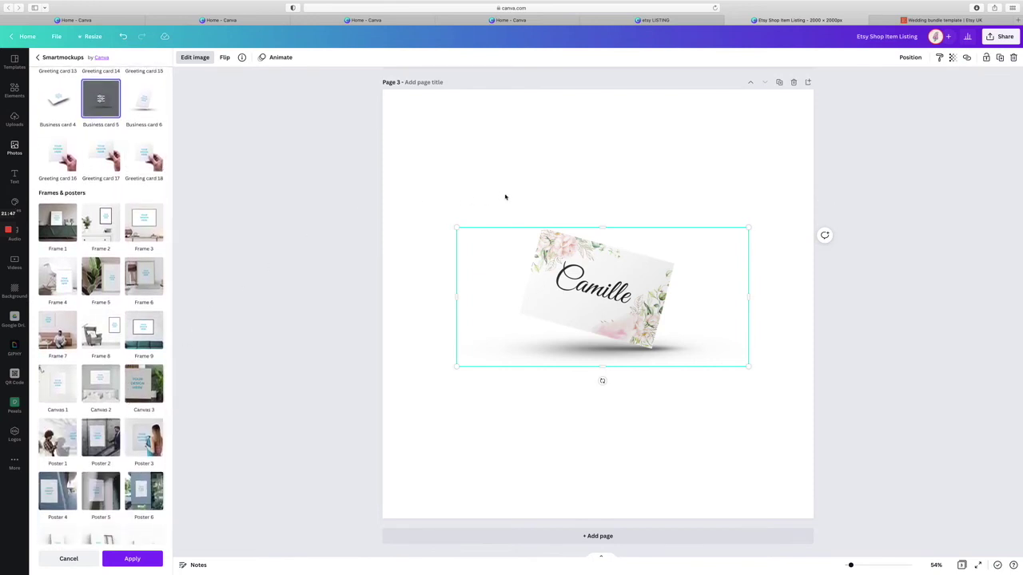
pyautogui.moveTo(457, 227); pyautogui.dragTo(378, 190)
pyautogui.moveTo(543, 254); pyautogui.dragTo(578, 285)
pyautogui.press('Escape')
pyautogui.click(531, 171)
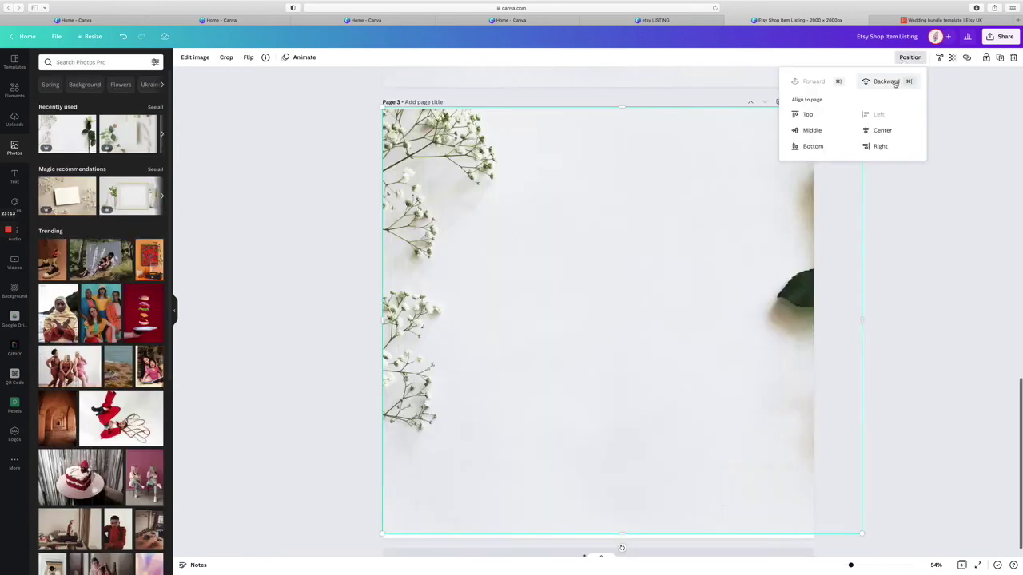
# - Send the baby's-breath flower photo behind the place card and stretch its bottom and right edges
pyautogui.click(894, 83)
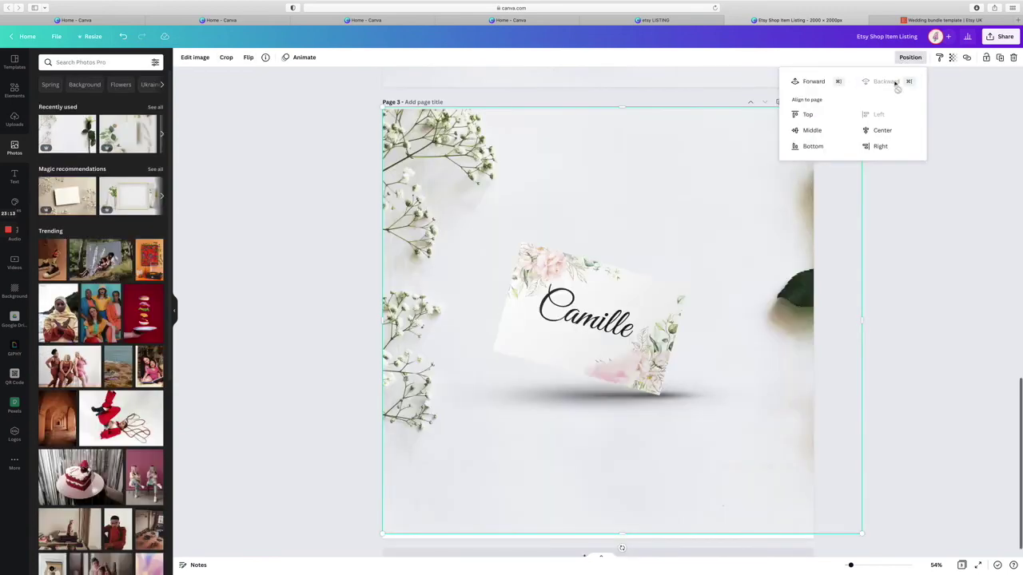
pyautogui.click(945, 196)
pyautogui.click(594, 445)
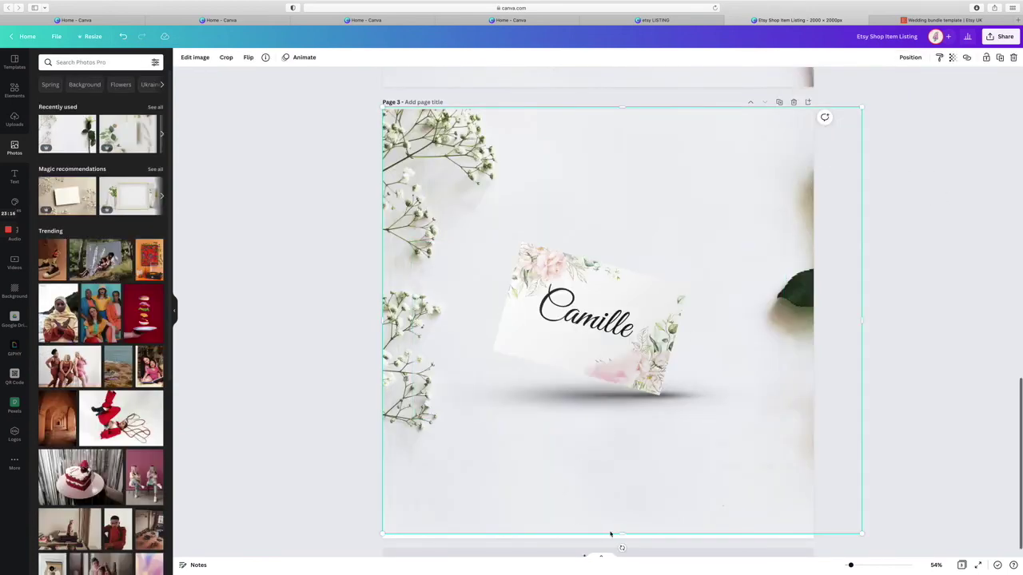
pyautogui.moveTo(621, 537); pyautogui.dragTo(621, 549)
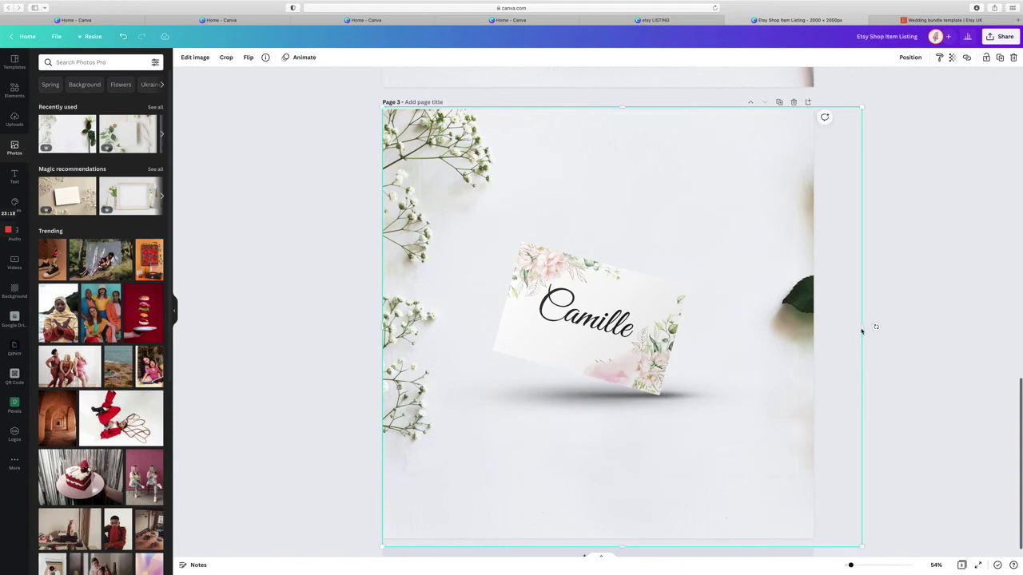
pyautogui.moveTo(862, 330); pyautogui.dragTo(781, 333)
# - Enlarge the flower photo to fill page 3
pyautogui.click(804, 326)
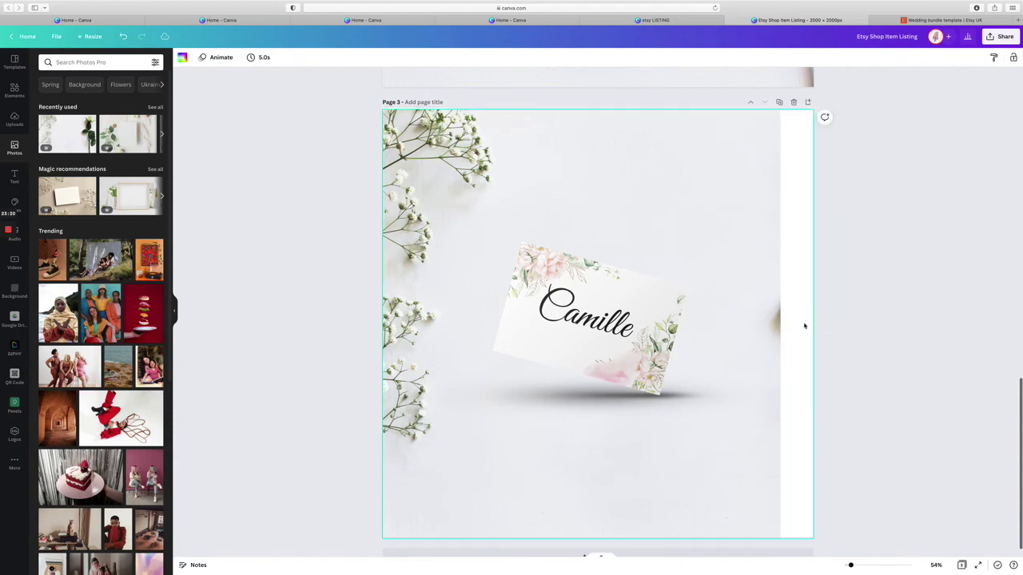
pyautogui.click(785, 124)
pyautogui.moveTo(786, 111); pyautogui.dragTo(843, 96)
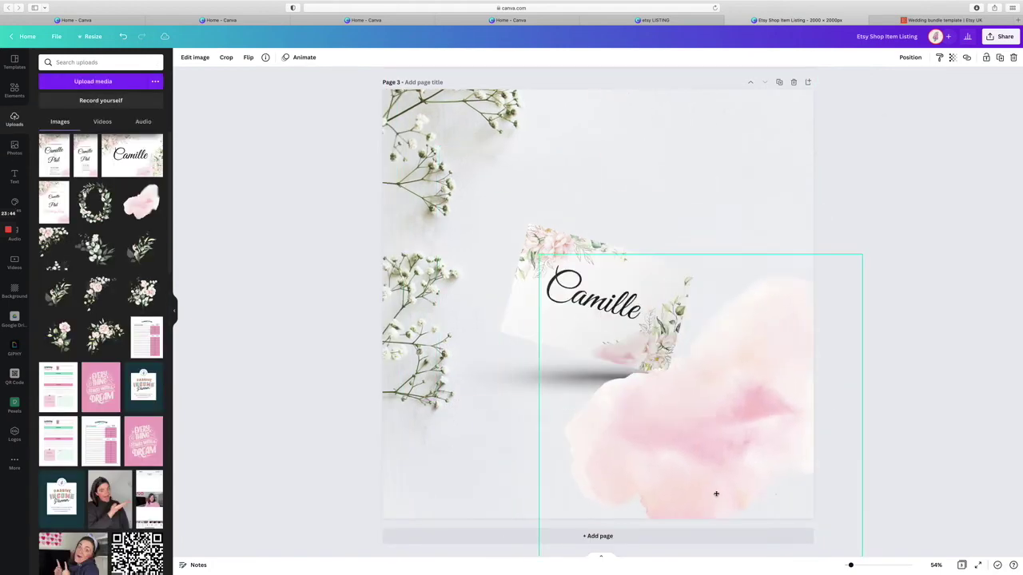
# - Shrink the pink watercolor accent and place it at page 3's lower right
pyautogui.moveTo(716, 494); pyautogui.dragTo(718, 517)
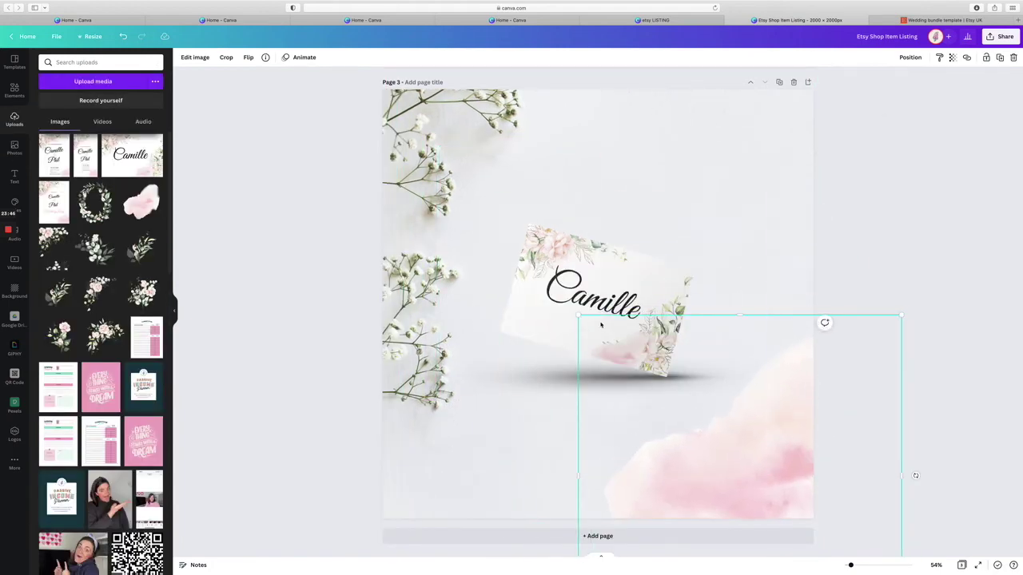
pyautogui.moveTo(586, 320); pyautogui.dragTo(612, 352)
pyautogui.moveTo(733, 430); pyautogui.dragTo(724, 424)
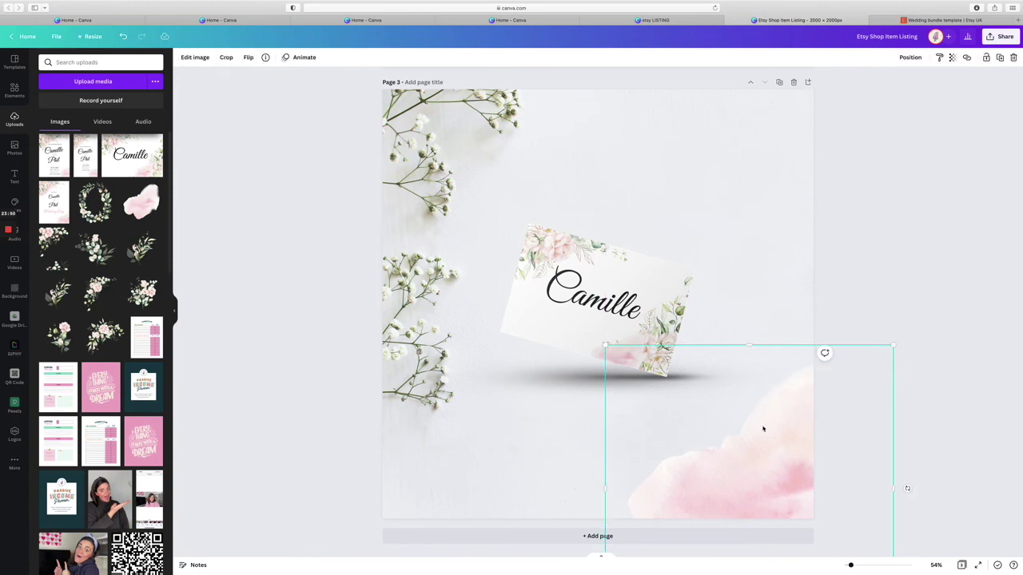
# - Paste a copy of the pink watercolor onto page 2's upper left corner
pyautogui.scroll(5, 712, 299)
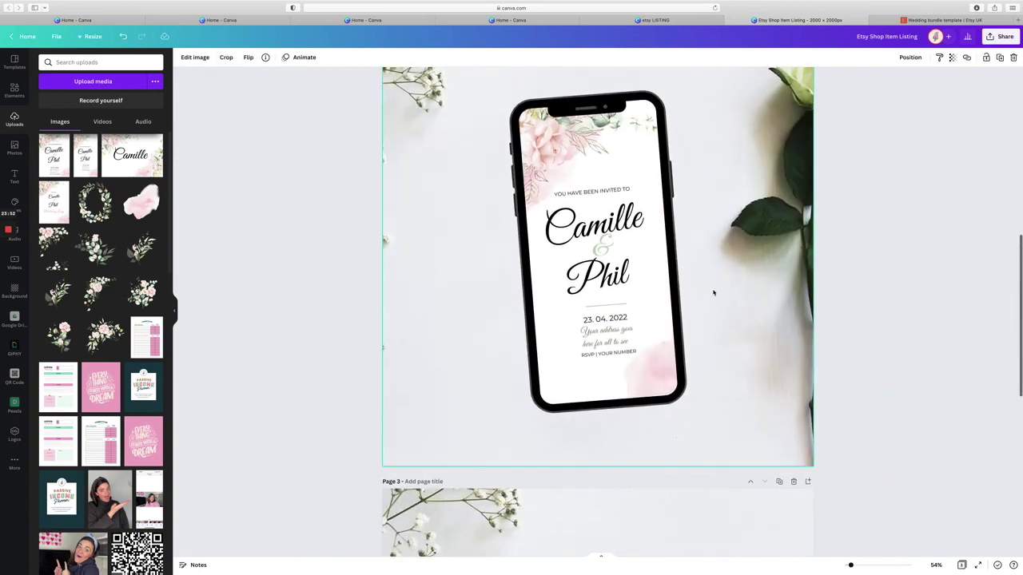
pyautogui.hotkey('ctrl', 'v')
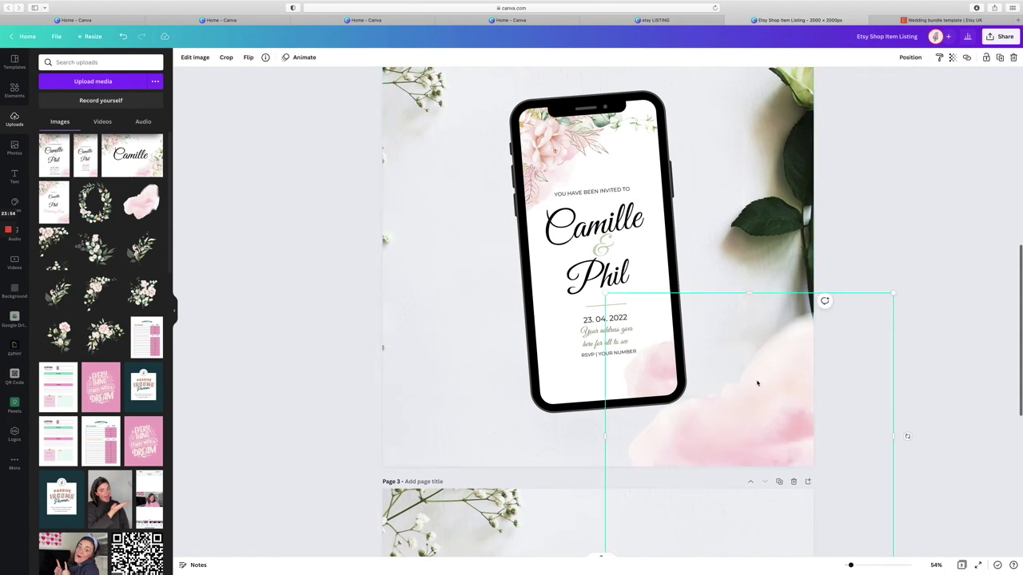
pyautogui.click(436, 279)
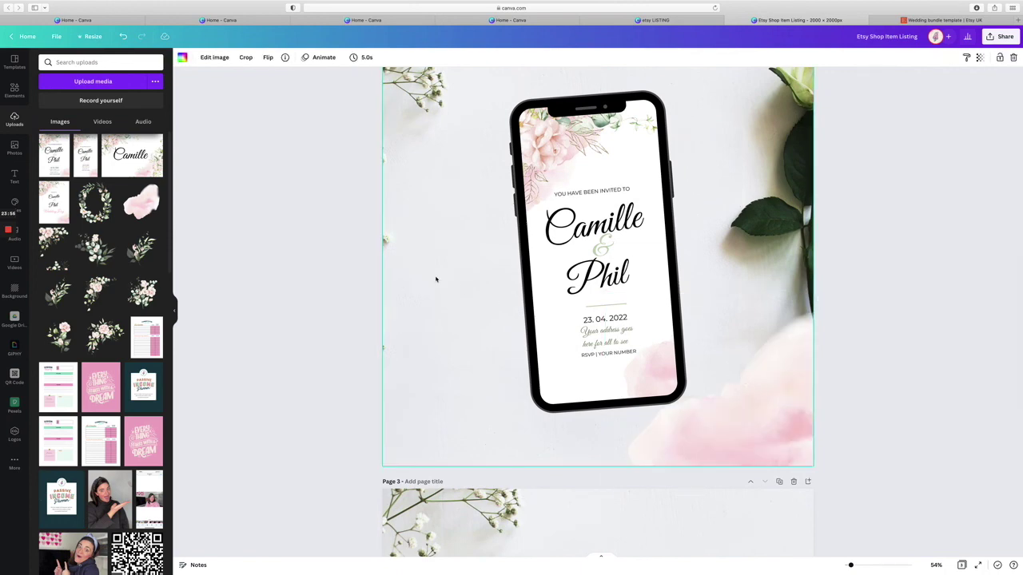
pyautogui.moveTo(701, 450); pyautogui.dragTo(395, 227)
pyautogui.moveTo(211, 225); pyautogui.dragTo(226, 226)
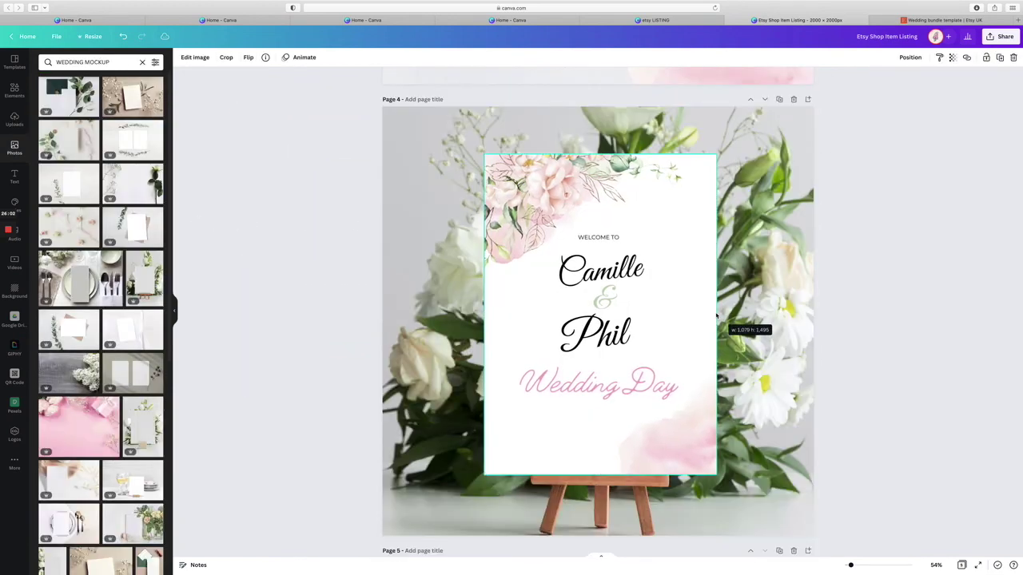
# - Adjust the welcome sign's width and send the eucalyptus mockup photo Backward behind it
pyautogui.moveTo(716, 316); pyautogui.dragTo(716, 317)
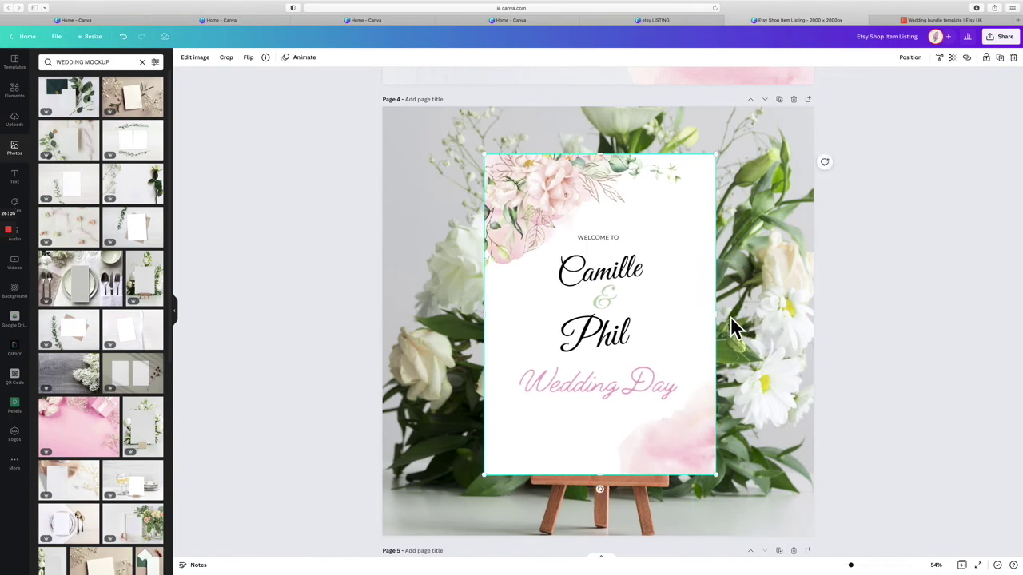
pyautogui.moveTo(716, 316); pyautogui.dragTo(715, 316)
pyautogui.click(893, 325)
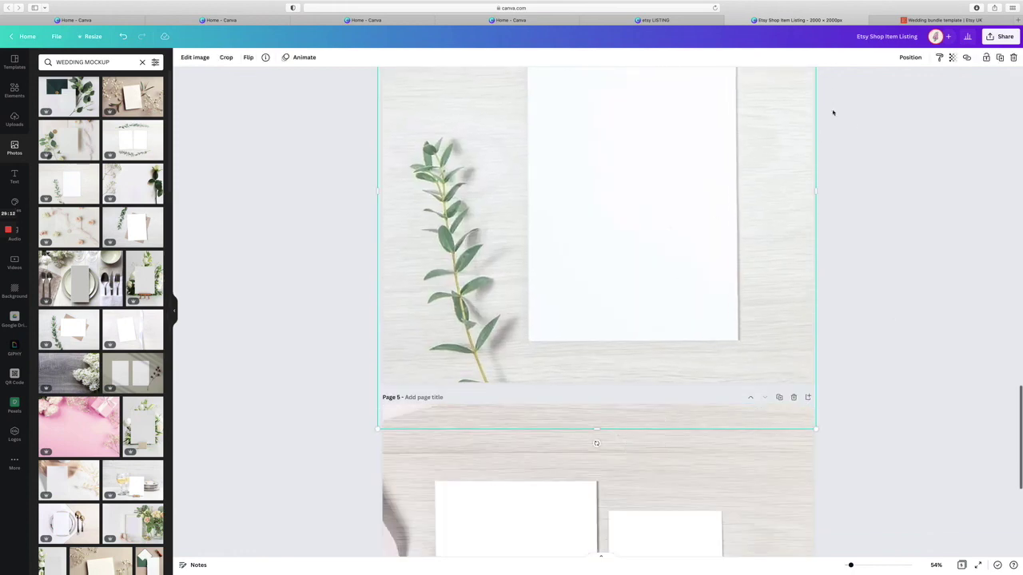
pyautogui.click(910, 57)
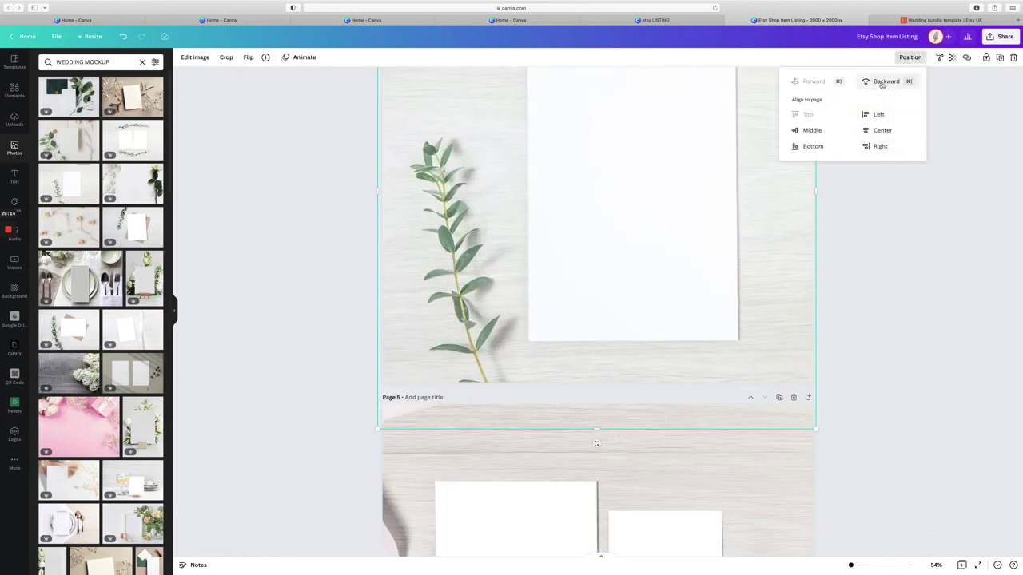
pyautogui.click(879, 81)
# - Move and shrink the Wedding Day welcome sign onto the mockup's white paper
pyautogui.moveTo(615, 224); pyautogui.dragTo(639, 241)
pyautogui.scroll(3, 640, 241)
pyautogui.moveTo(510, 144); pyautogui.dragTo(529, 173)
pyautogui.moveTo(529, 319); pyautogui.dragTo(527, 319)
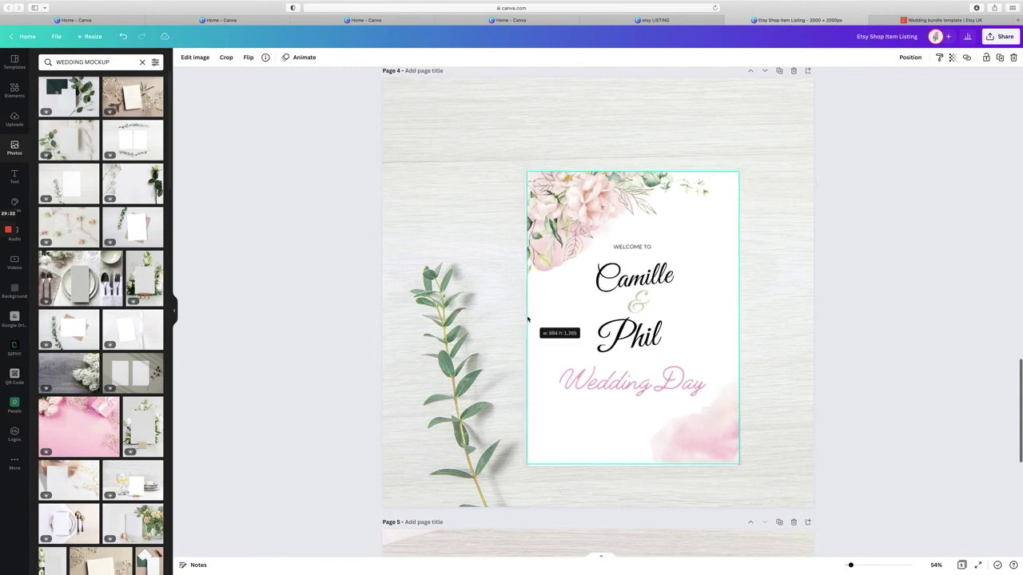
pyautogui.moveTo(613, 316); pyautogui.dragTo(617, 319)
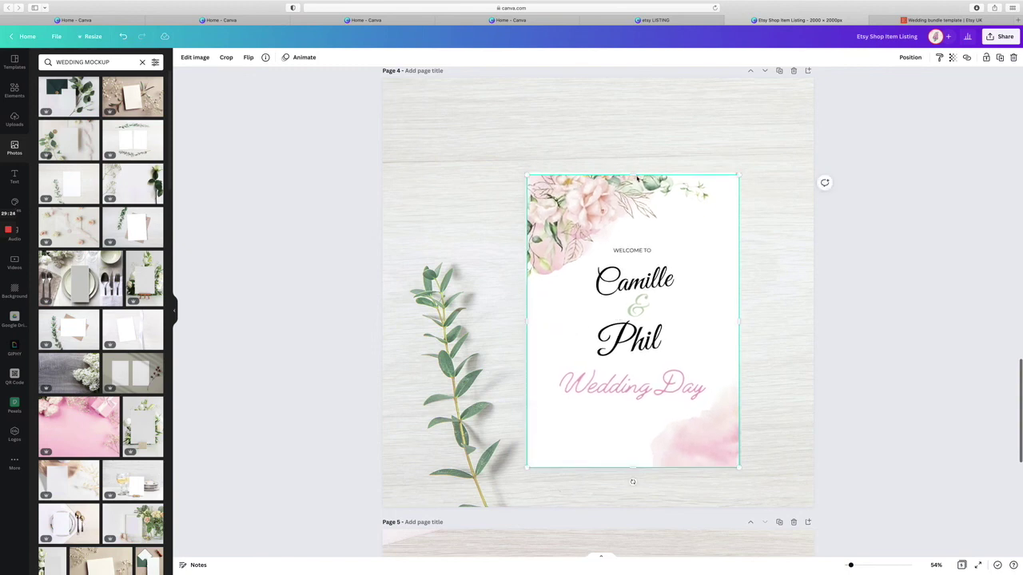
pyautogui.scroll(-5, 655, 224)
pyautogui.click(678, 272)
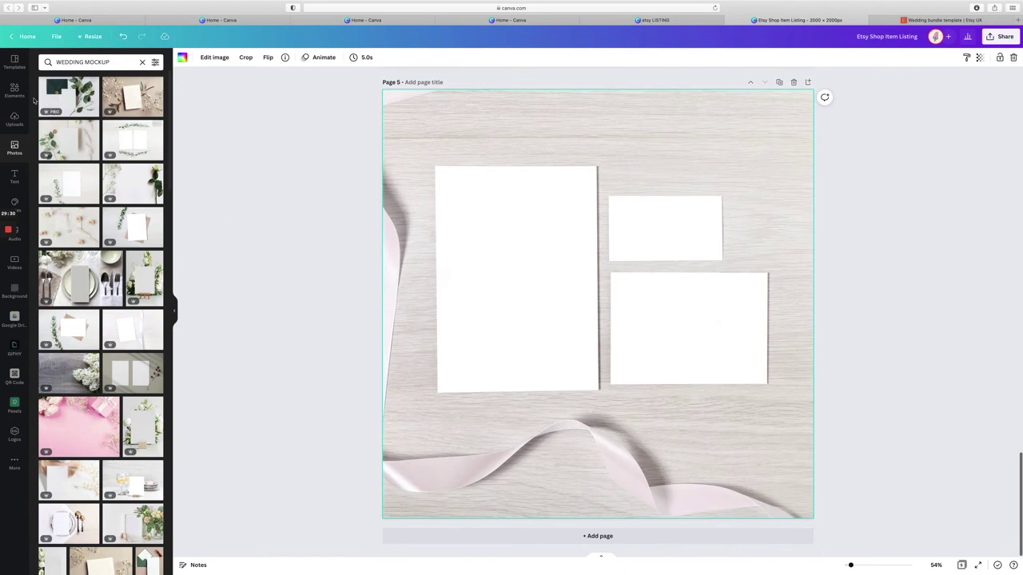
# - Place the uploaded name place card image on page 5's upper small blank card
pyautogui.click(15, 119)
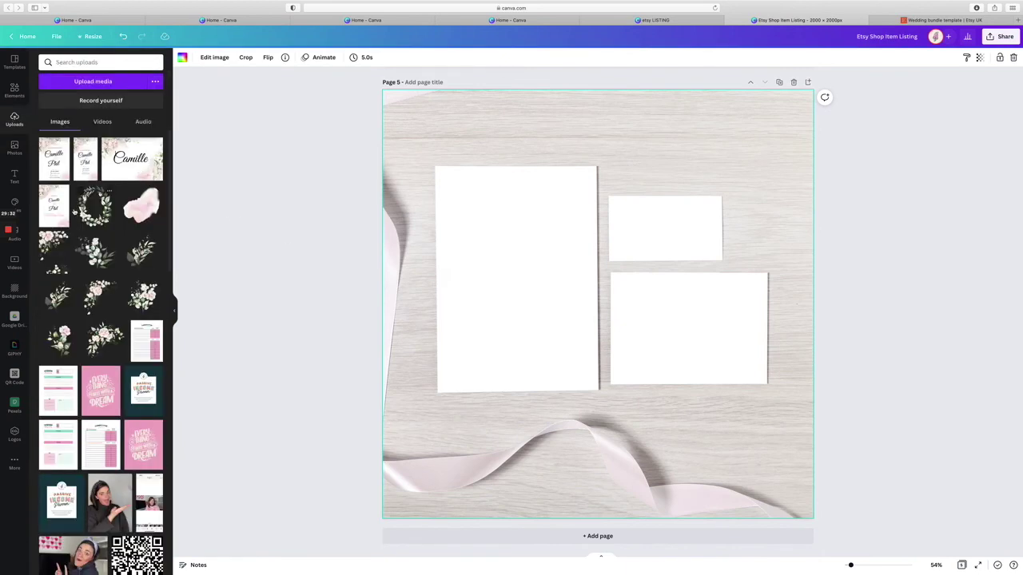
pyautogui.click(132, 158)
pyautogui.moveTo(439, 194); pyautogui.dragTo(614, 302)
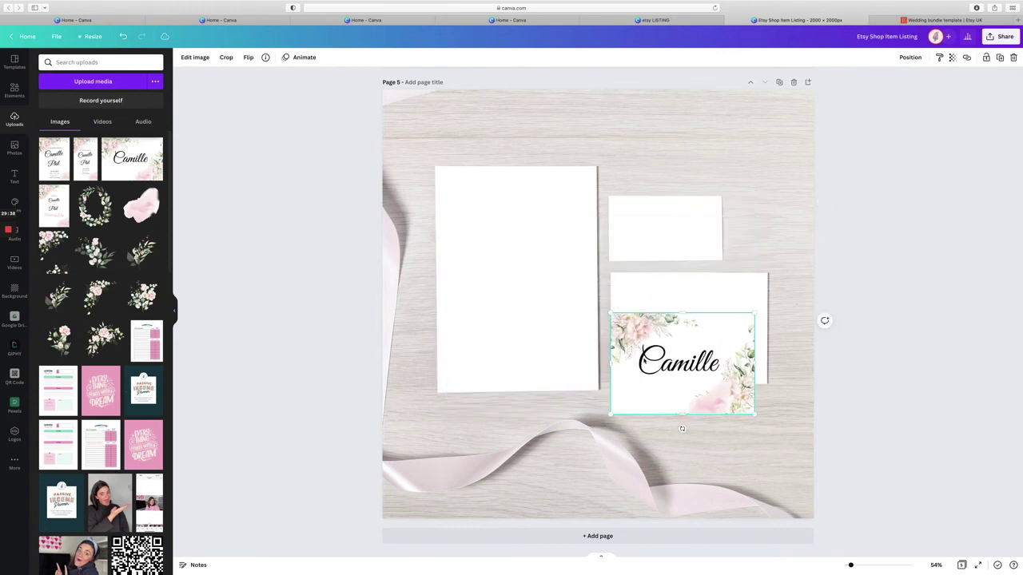
pyautogui.moveTo(637, 353); pyautogui.dragTo(643, 241)
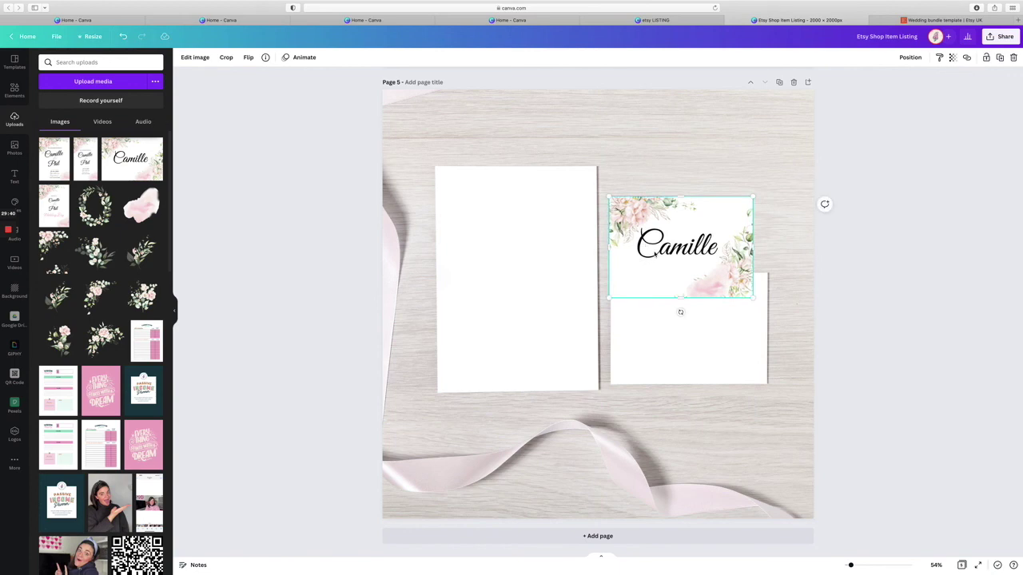
pyautogui.moveTo(745, 291); pyautogui.dragTo(667, 261)
pyautogui.click(752, 240)
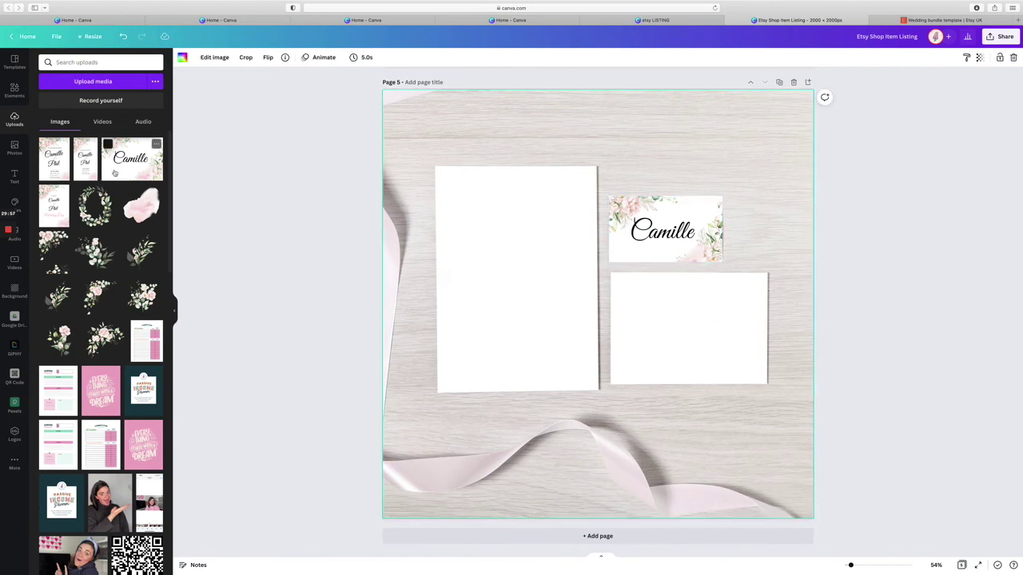
# - Fit the invitation onto the left blank card and the welcome card onto the lower right one
pyautogui.click(54, 157)
pyautogui.moveTo(560, 343); pyautogui.dragTo(509, 360)
pyautogui.moveTo(658, 480); pyautogui.dragTo(601, 394)
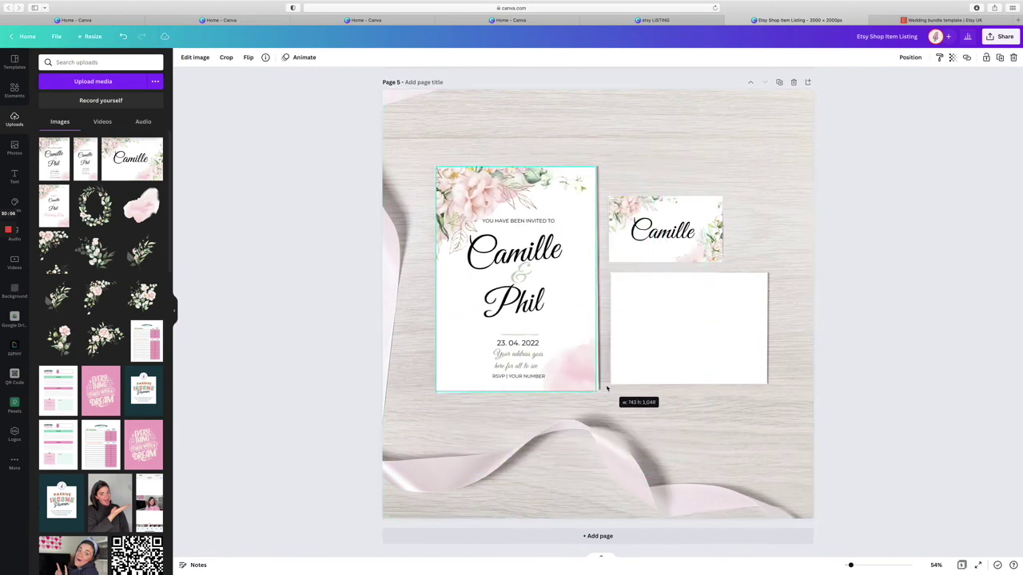
pyautogui.click(623, 416)
pyautogui.moveTo(56, 164); pyautogui.dragTo(639, 304)
pyautogui.moveTo(932, 497); pyautogui.dragTo(772, 386)
pyautogui.click(797, 392)
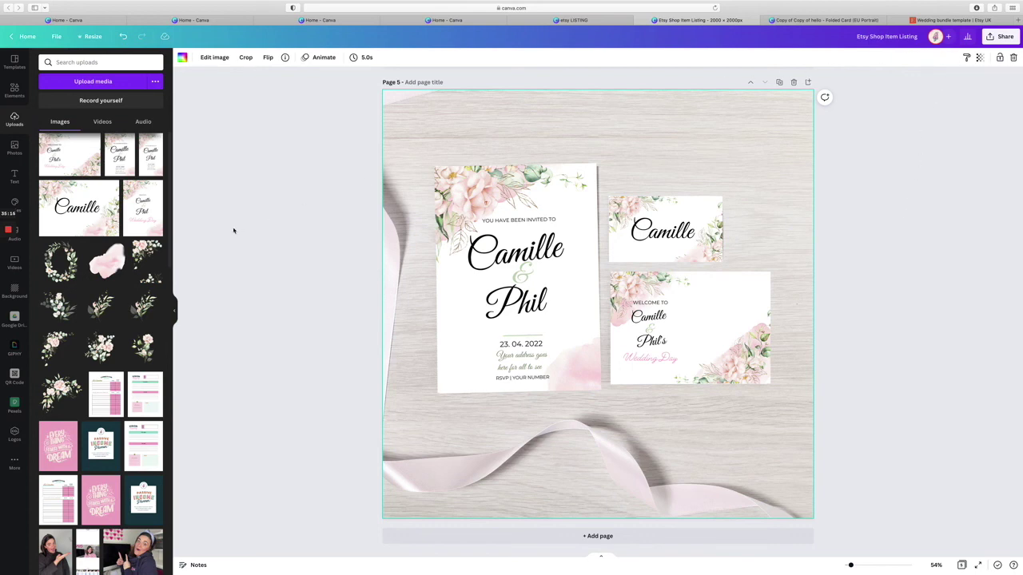
# - Leave the welcome card covering the lower right blank card, completing page 5's bundle
pyautogui.moveTo(8, 233)
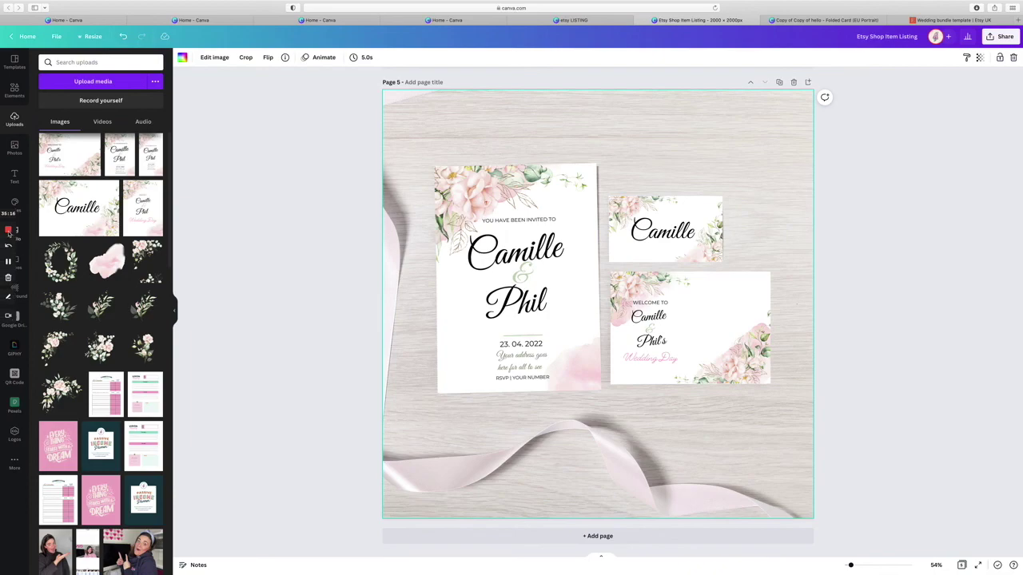